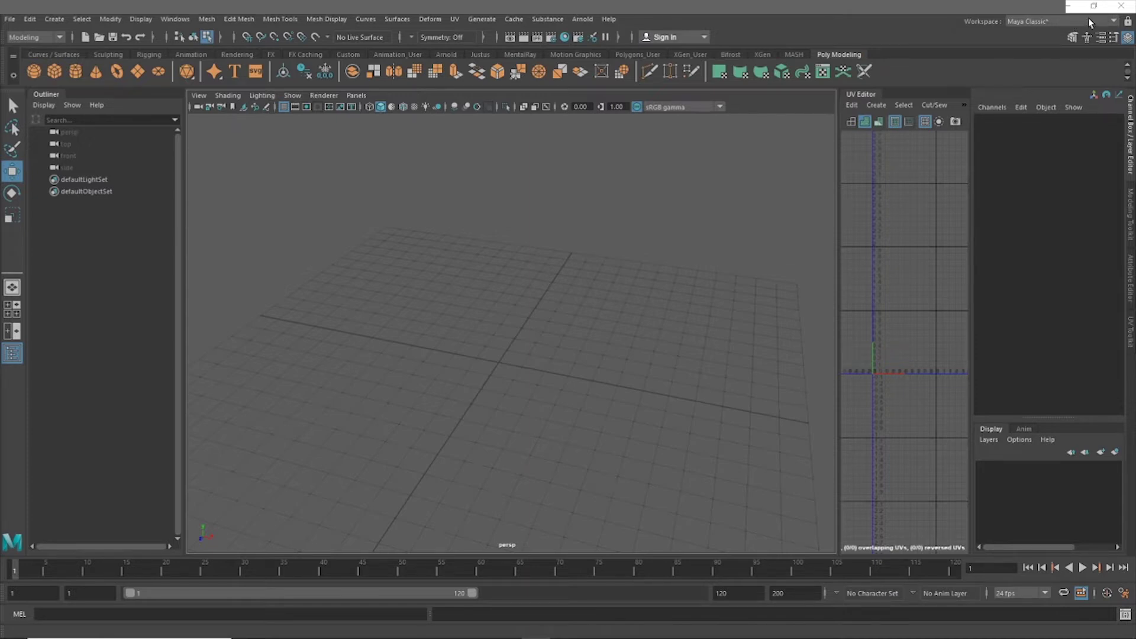
# - Try out the Modeling - Standard and Modeling - Expert workspaces, and return to the Maya Classic workspace
pyautogui.click(1112, 20)
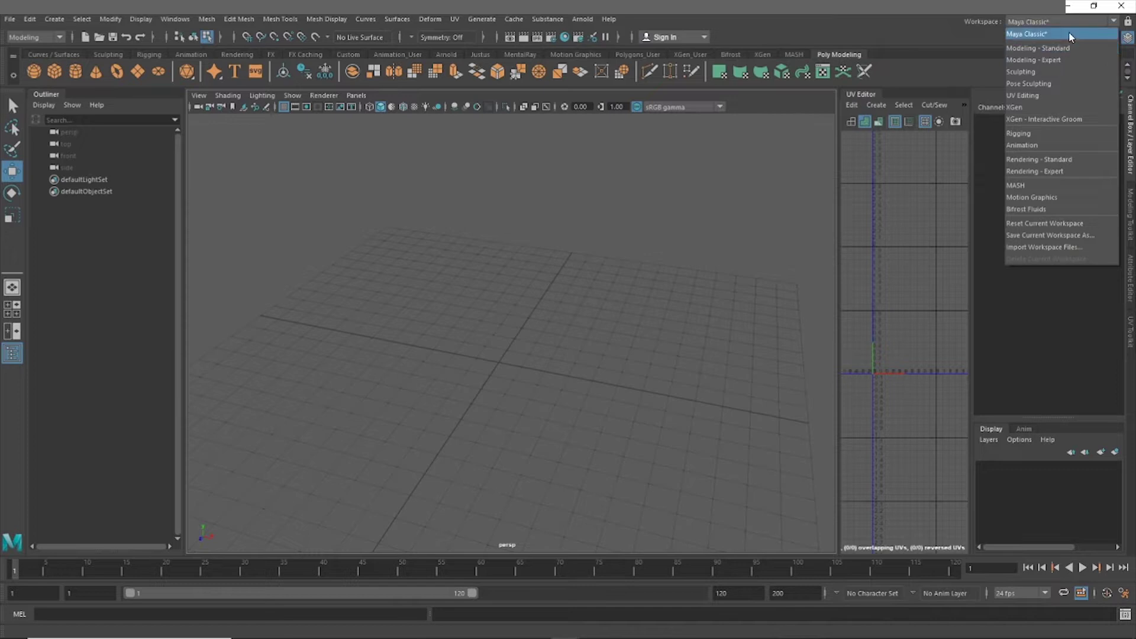
pyautogui.click(1070, 47)
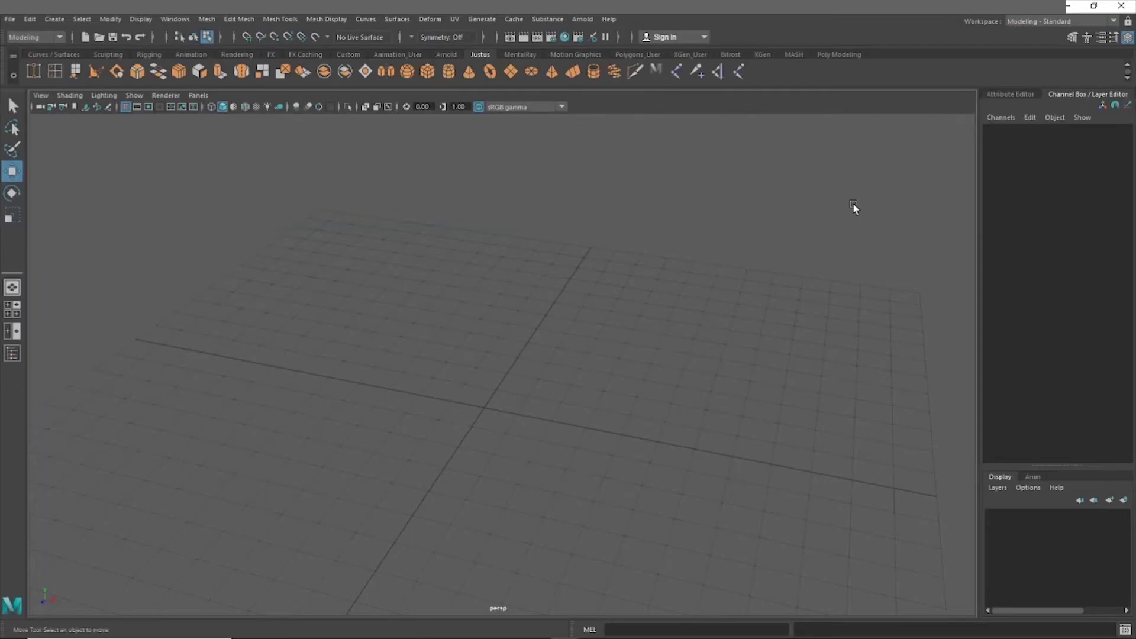
pyautogui.click(1071, 22)
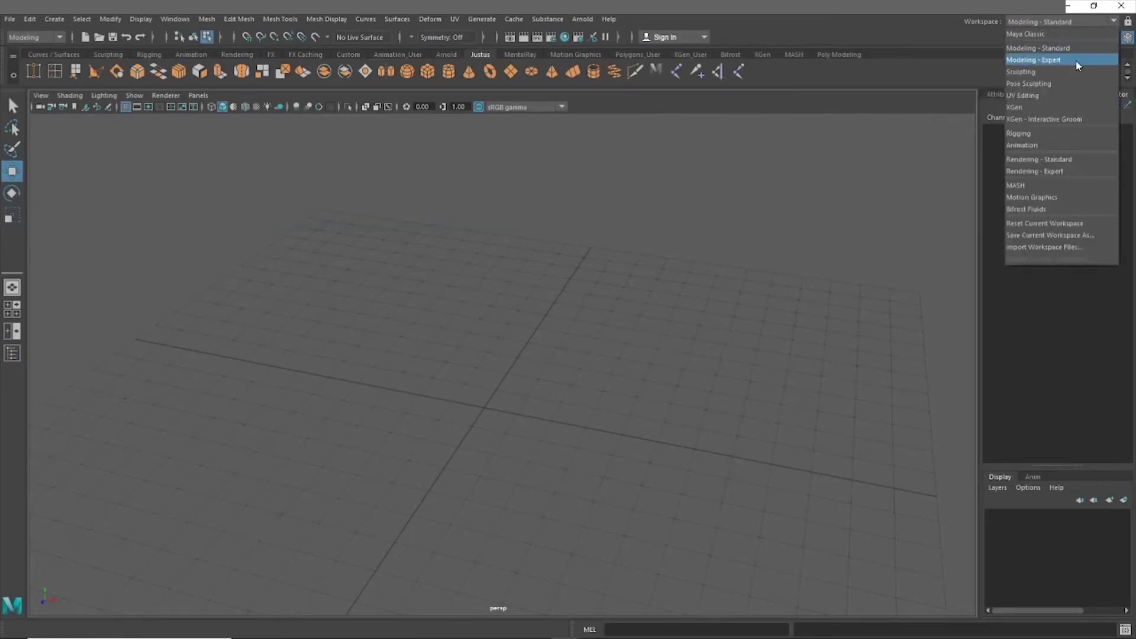
pyautogui.click(1077, 60)
pyautogui.click(1087, 22)
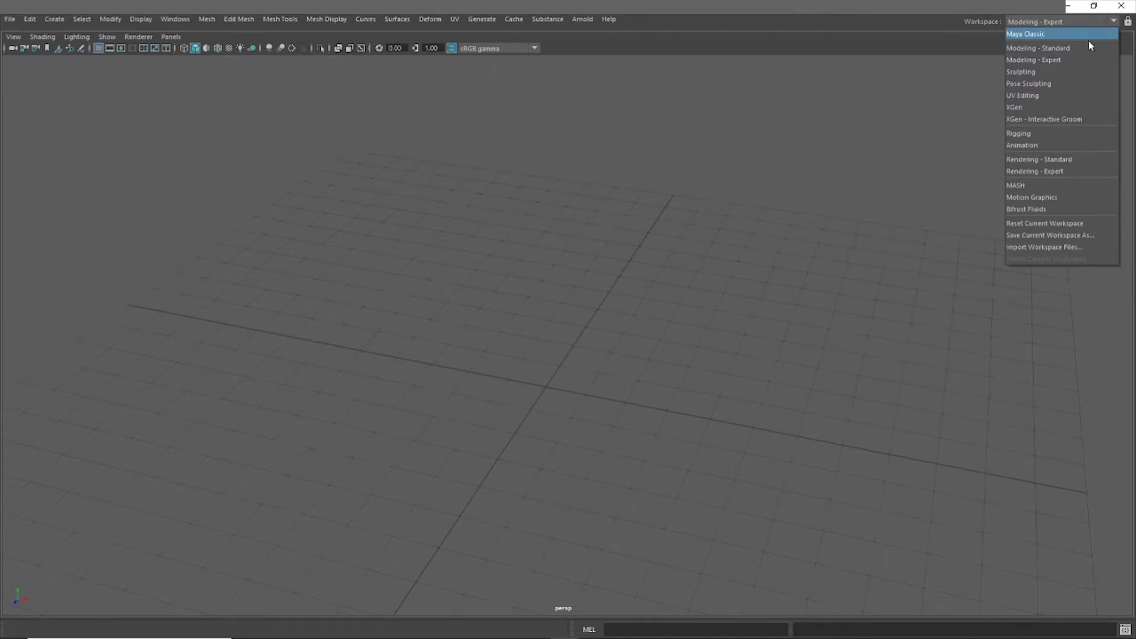
pyautogui.click(1023, 34)
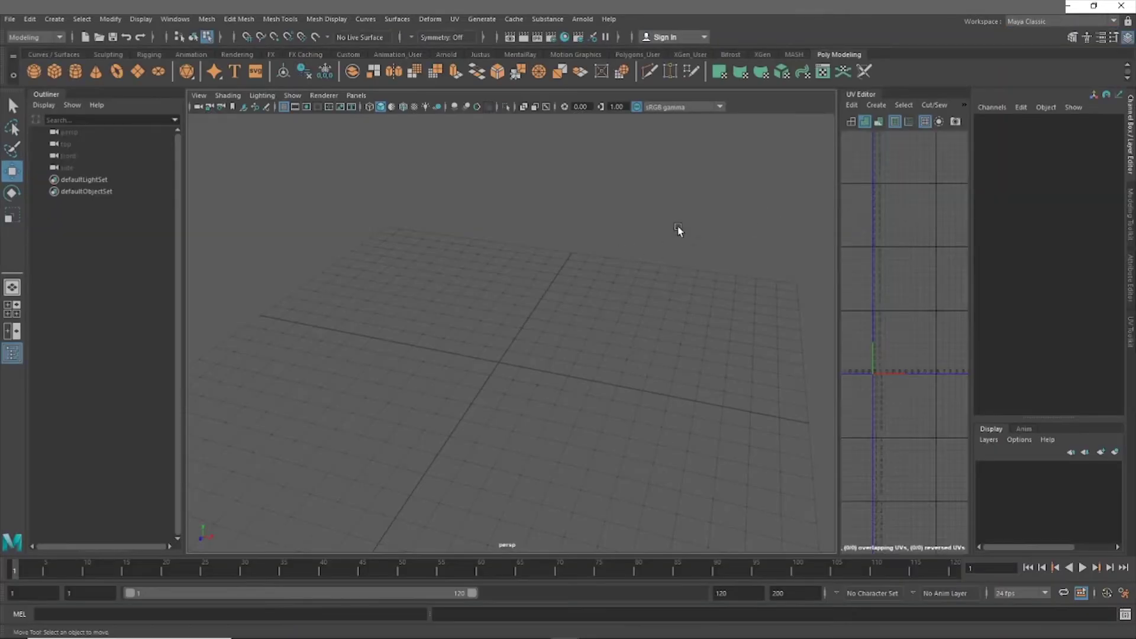
# - Collapse the UV Editor pane beside the perspective view to give the viewport more room
pyautogui.moveTo(841, 170); pyautogui.dragTo(991, 176)
pyautogui.click(871, 96)
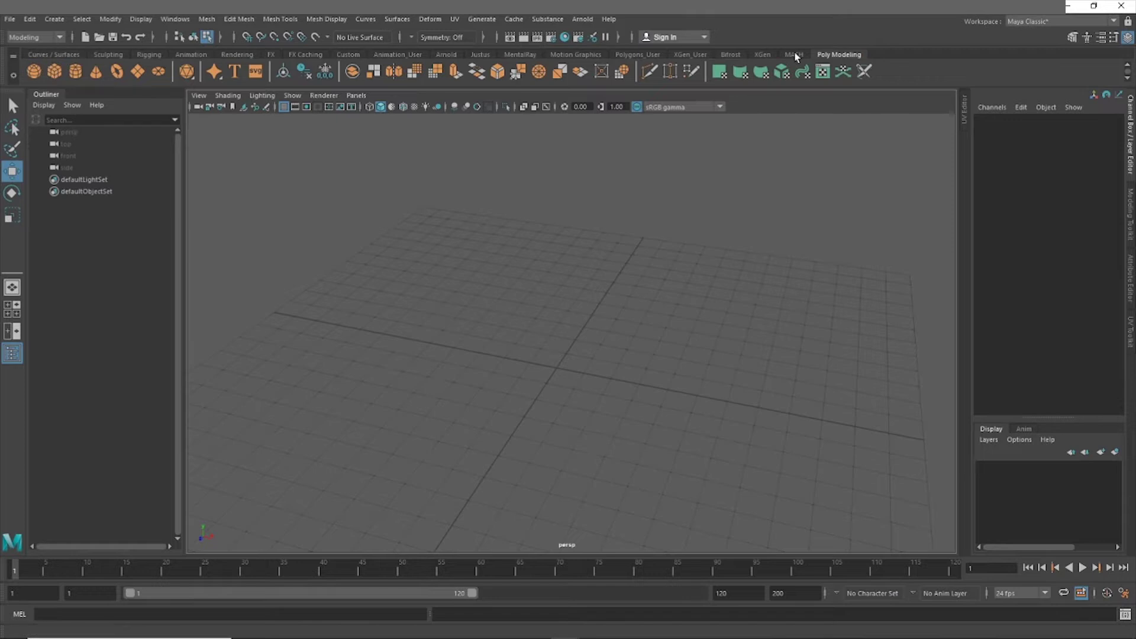
# - Look through the tool shelves, including Sculpting, Rigging, Rendering, FX Caching, Arnold, Poly Modeling and the existing custom modeling shelf
pyautogui.click(59, 54)
pyautogui.click(116, 55)
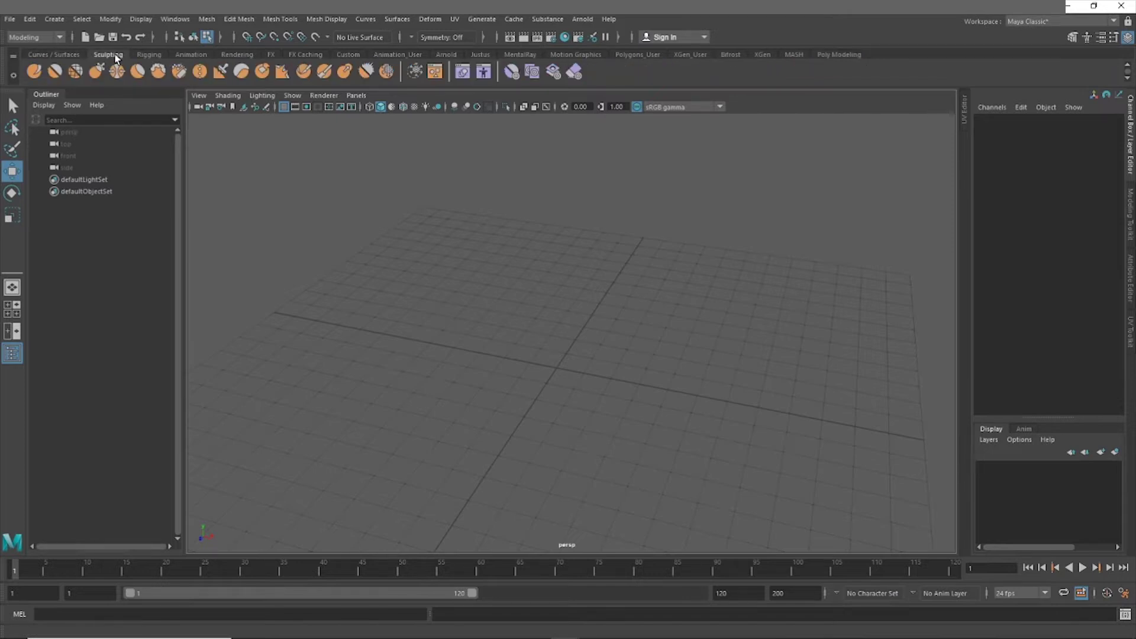
pyautogui.click(149, 54)
pyautogui.click(237, 54)
pyautogui.click(306, 55)
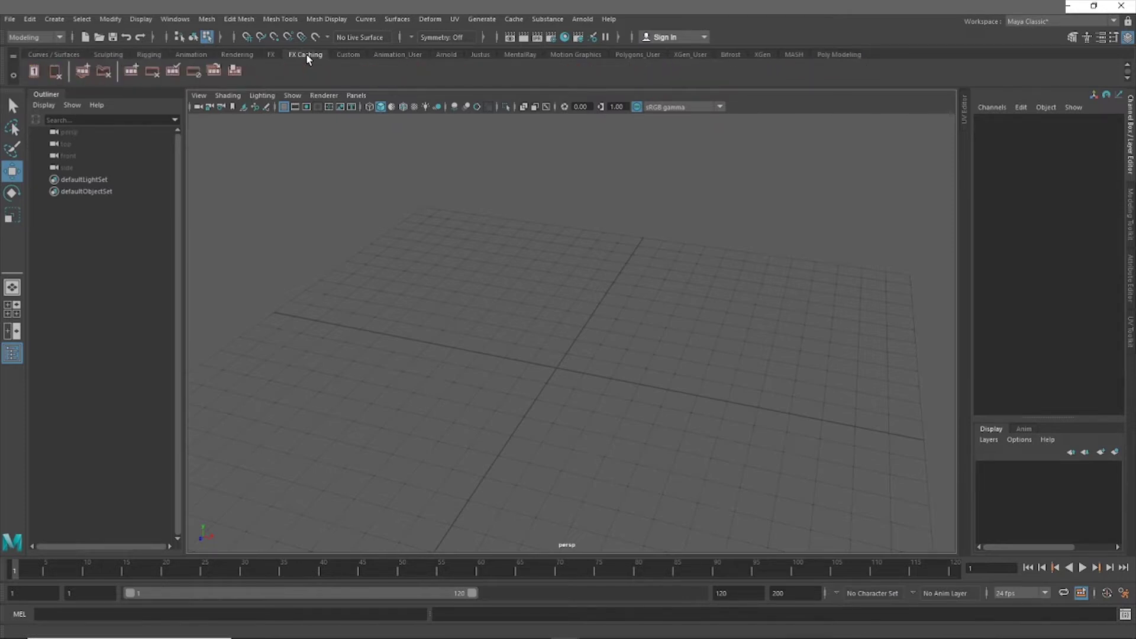
pyautogui.click(347, 55)
pyautogui.click(398, 55)
pyautogui.click(452, 55)
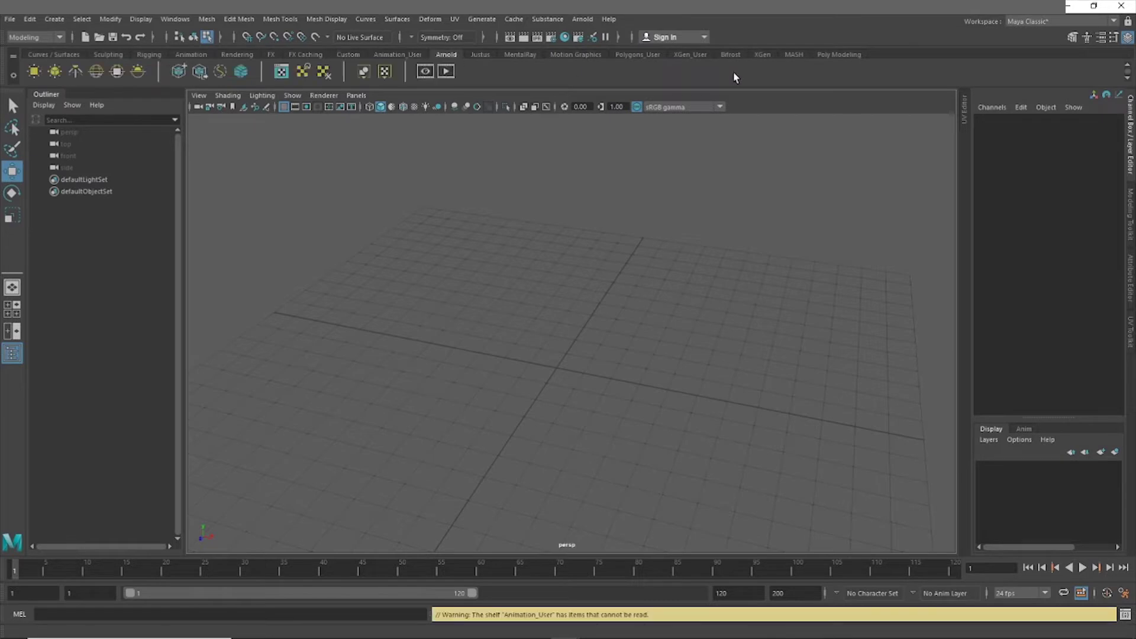
pyautogui.click(844, 56)
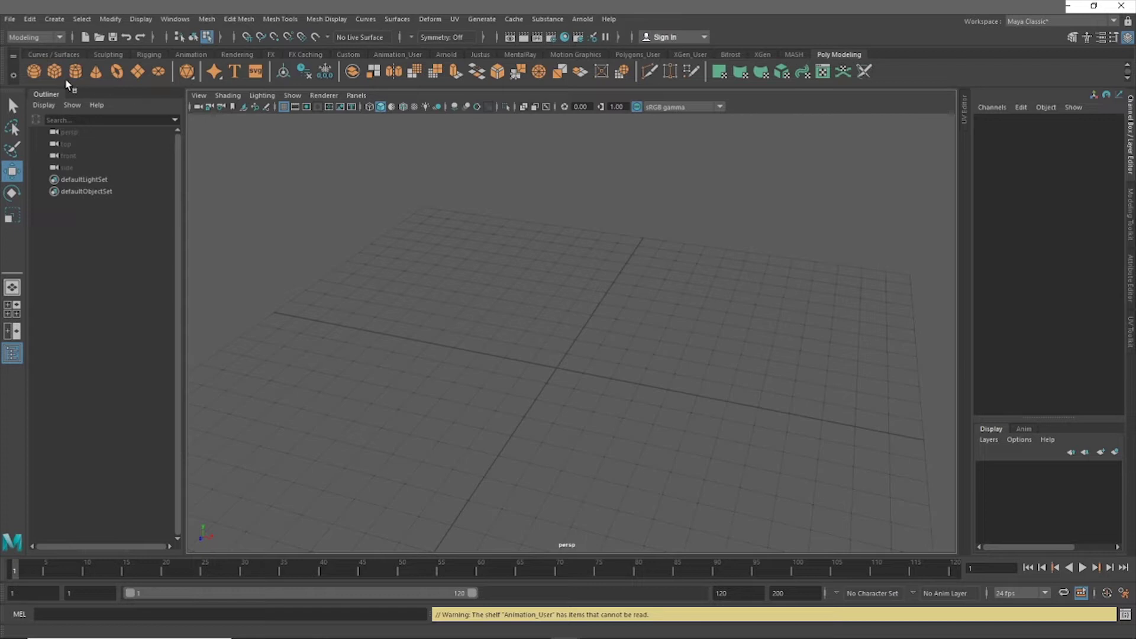
pyautogui.click(480, 55)
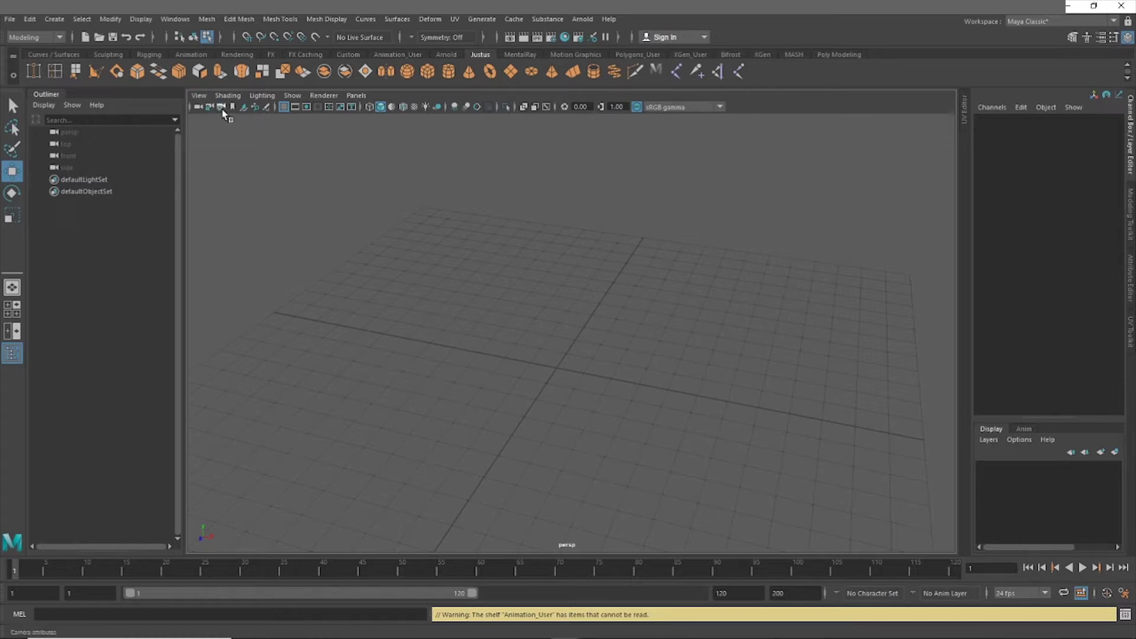
# - Create a new shelf in the Shelf Editor, name it tutorial, and save all shelves
pyautogui.click(180, 21)
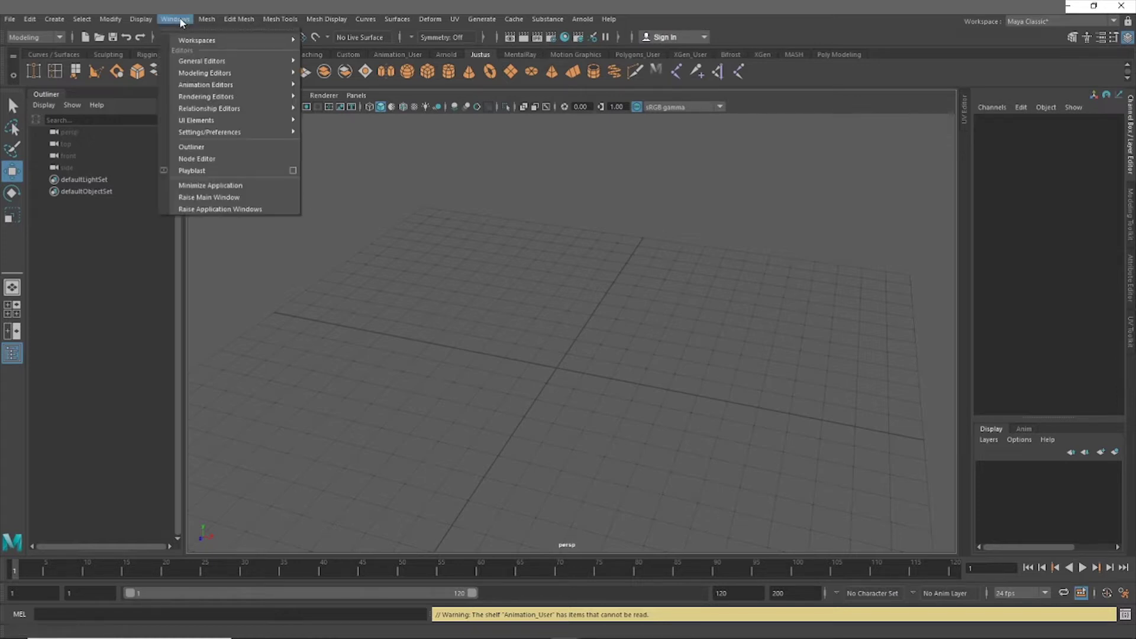
pyautogui.moveTo(231, 132)
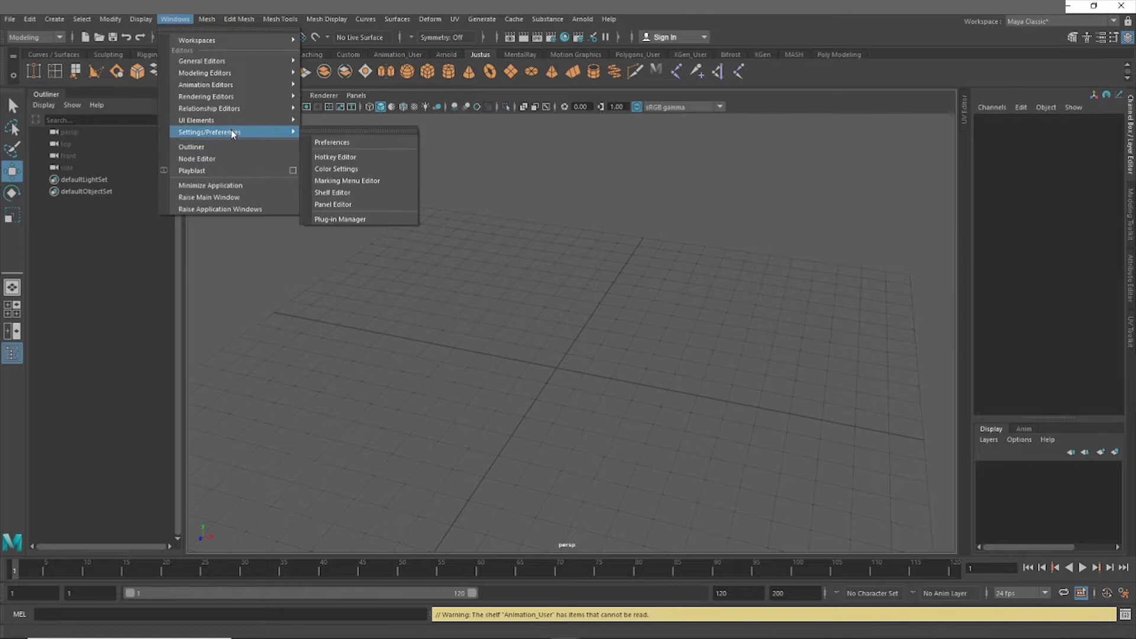
pyautogui.click(367, 193)
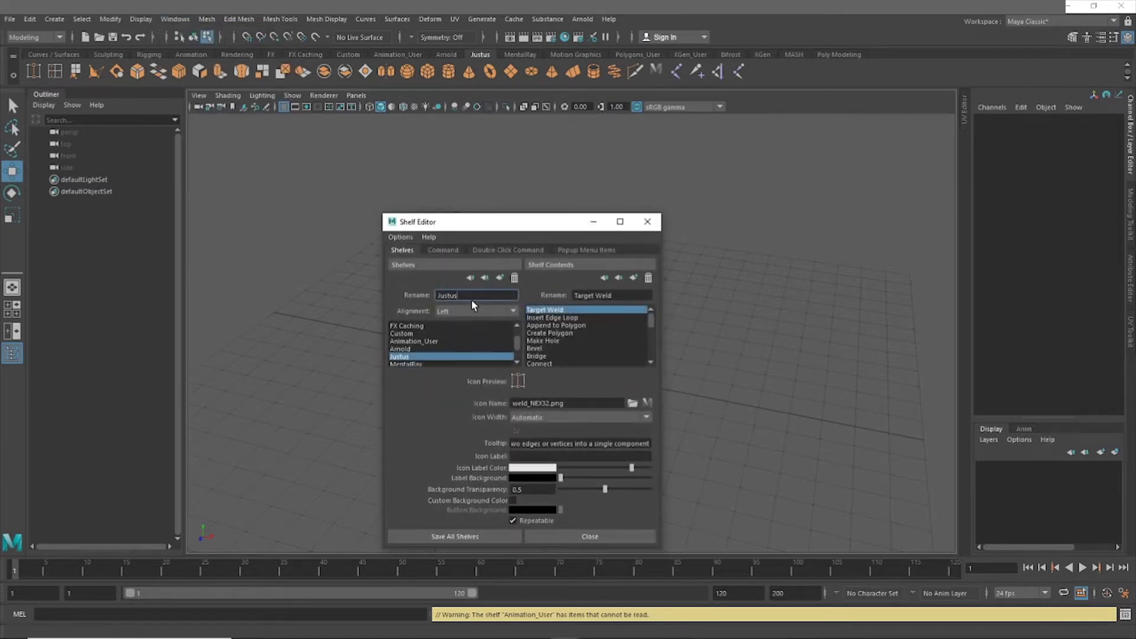
pyautogui.click(500, 279)
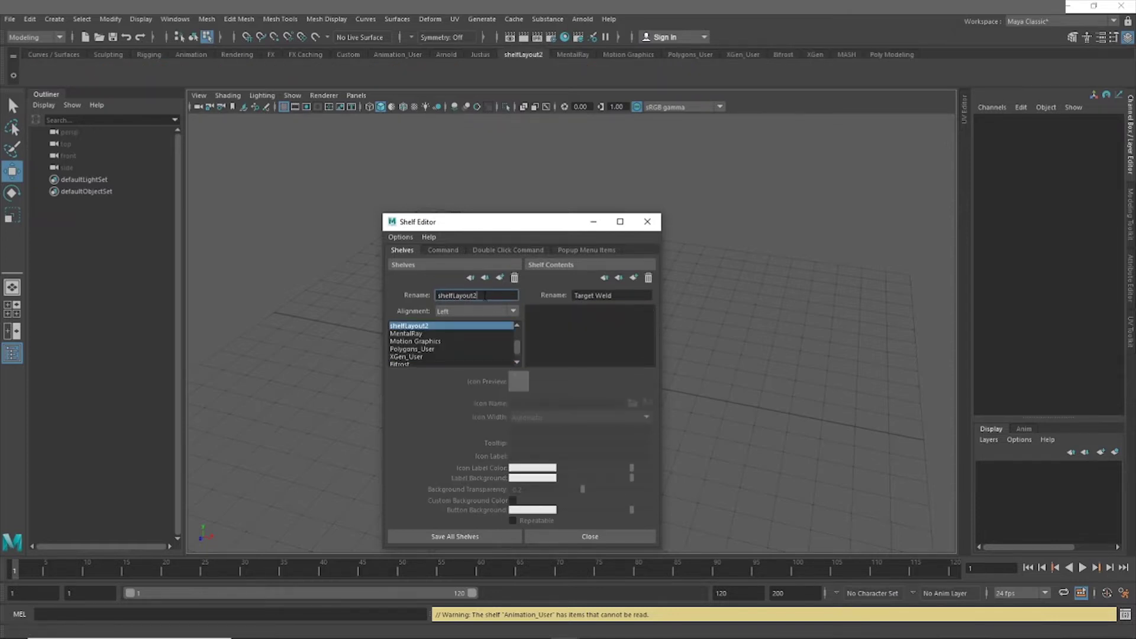
pyautogui.doubleClick(484, 295)
pyautogui.write('tutorial')
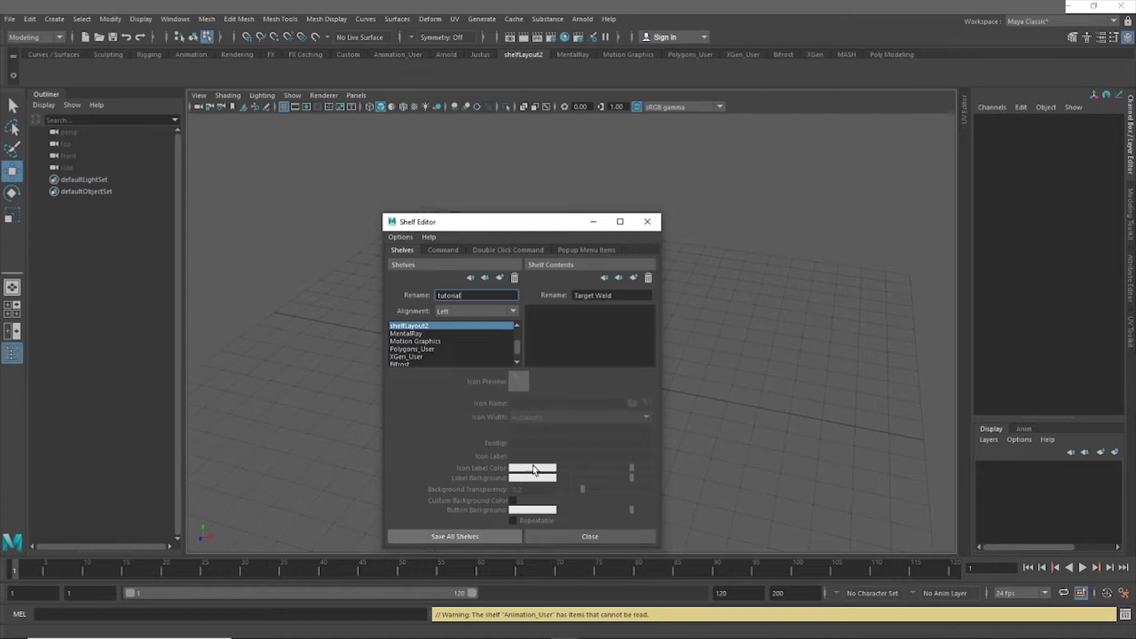
pyautogui.click(455, 536)
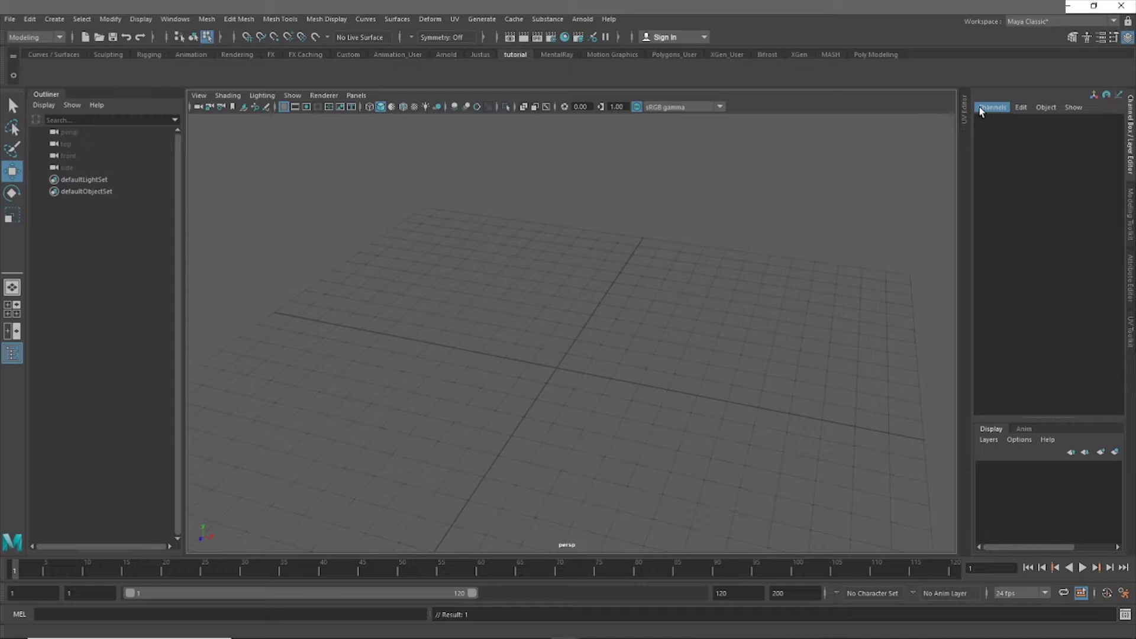
# - Add the Edit Mesh commands Bevel, Detach, Flip and Extract to the tutorial shelf
pyautogui.click(235, 18)
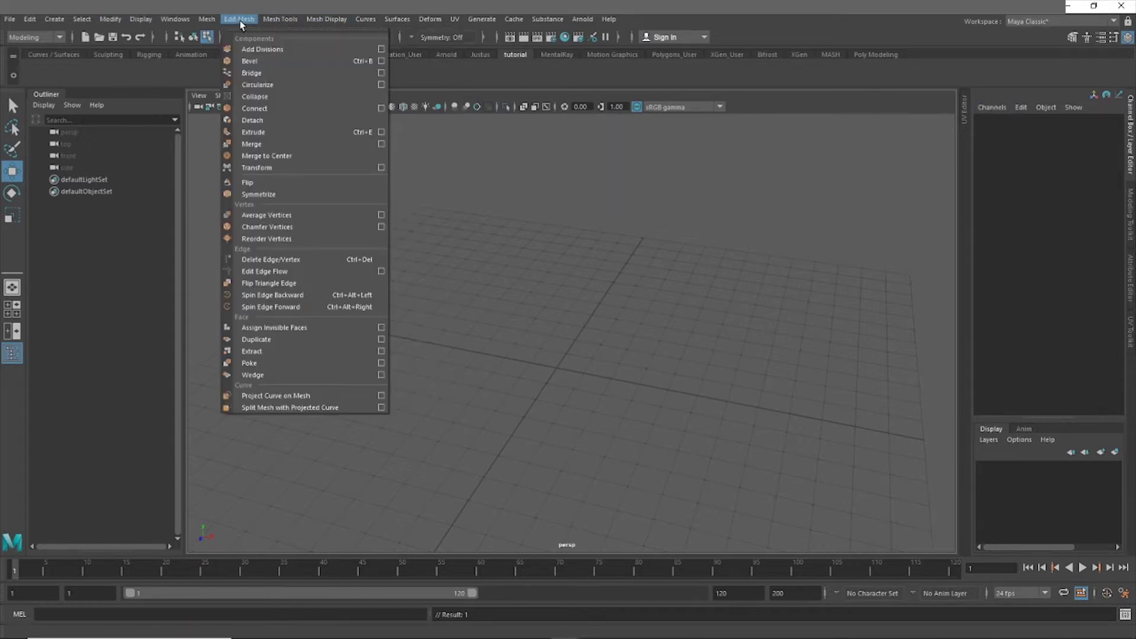
pyautogui.moveTo(514, 19)
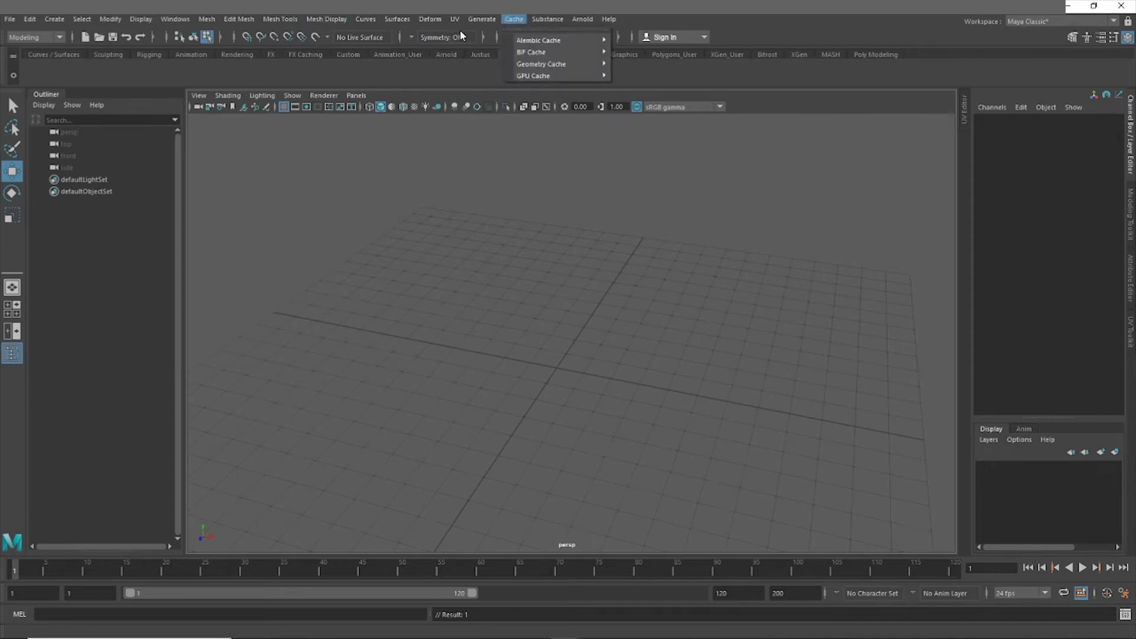
pyautogui.moveTo(276, 19)
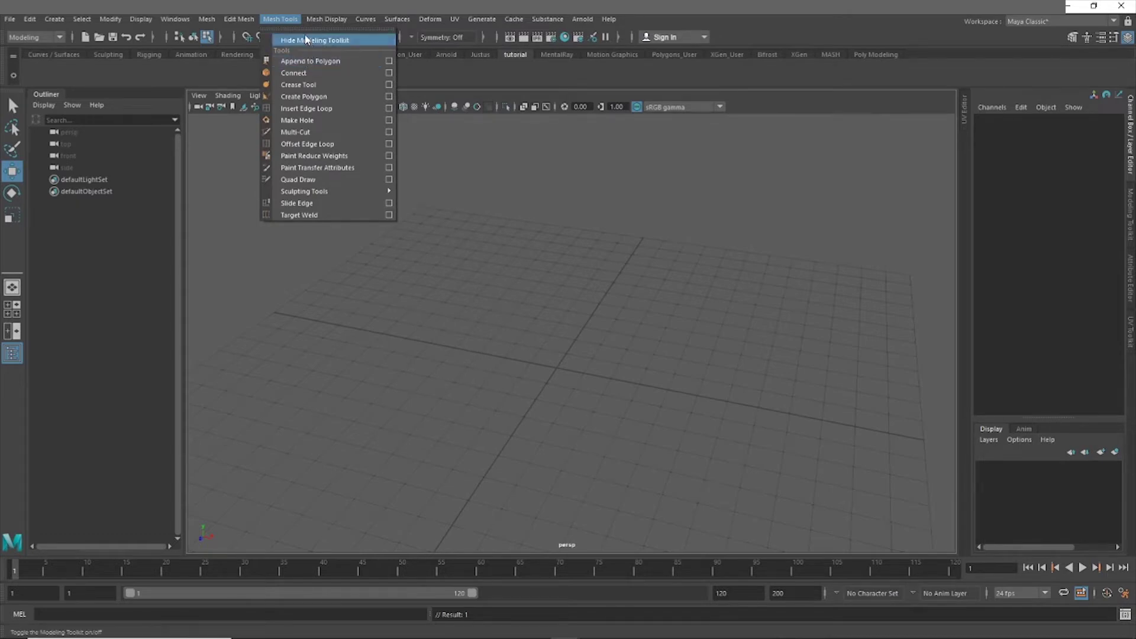
pyautogui.moveTo(210, 22)
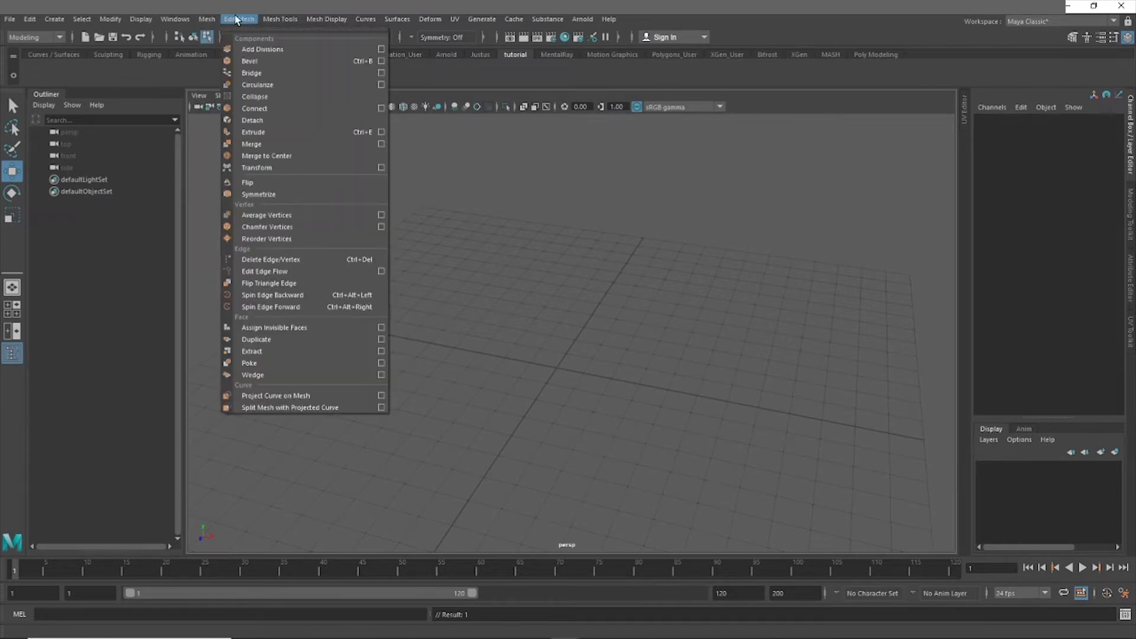
pyautogui.keyDown('ctrl'); pyautogui.keyDown('shift'); pyautogui.click(263, 59); pyautogui.keyUp('shift'); pyautogui.keyUp('ctrl')
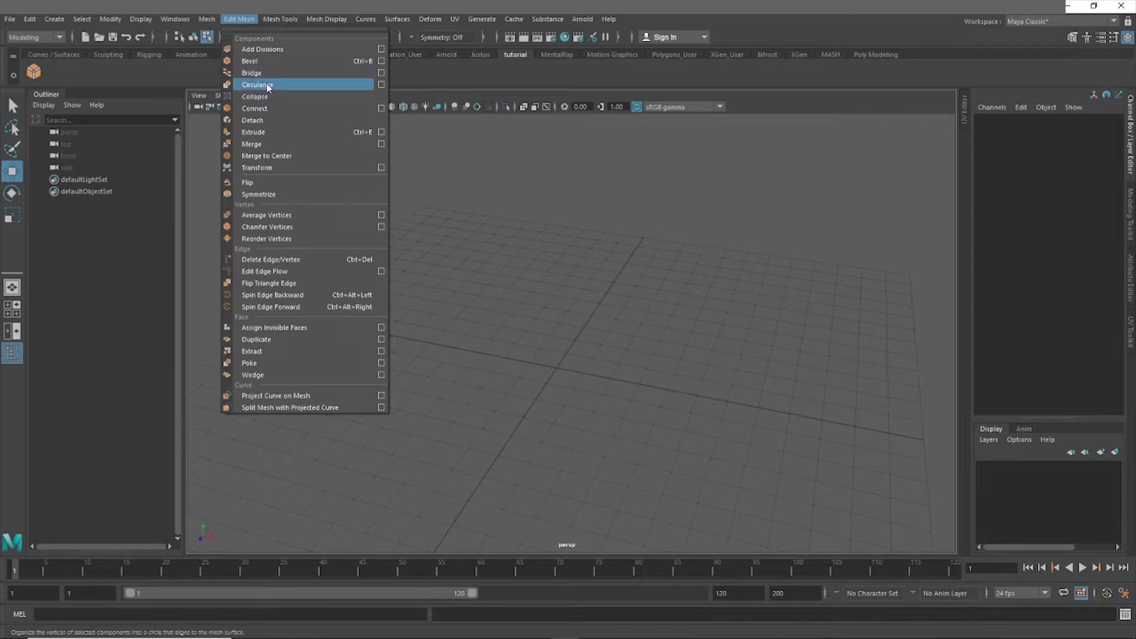
pyautogui.keyDown('ctrl'); pyautogui.keyDown('shift'); pyautogui.click(270, 116); pyautogui.keyUp('shift'); pyautogui.keyUp('ctrl')
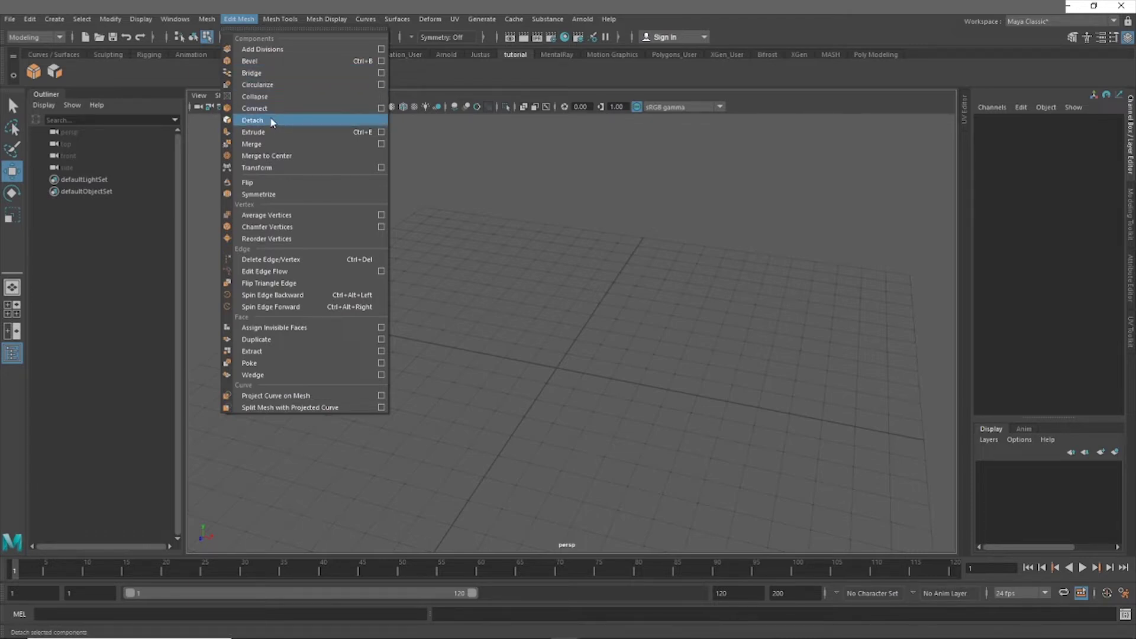
pyautogui.keyDown('ctrl'); pyautogui.keyDown('shift'); pyautogui.click(250, 183); pyautogui.keyUp('shift'); pyautogui.keyUp('ctrl')
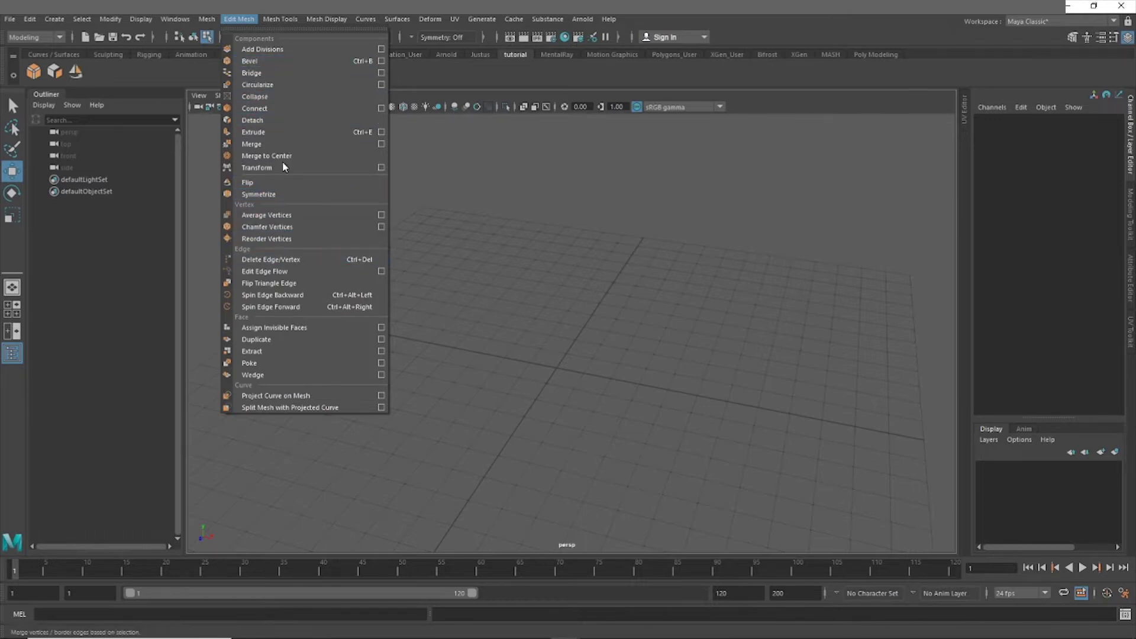
pyautogui.keyDown('ctrl'); pyautogui.keyDown('shift'); pyautogui.click(271, 350); pyautogui.keyUp('shift'); pyautogui.keyUp('ctrl')
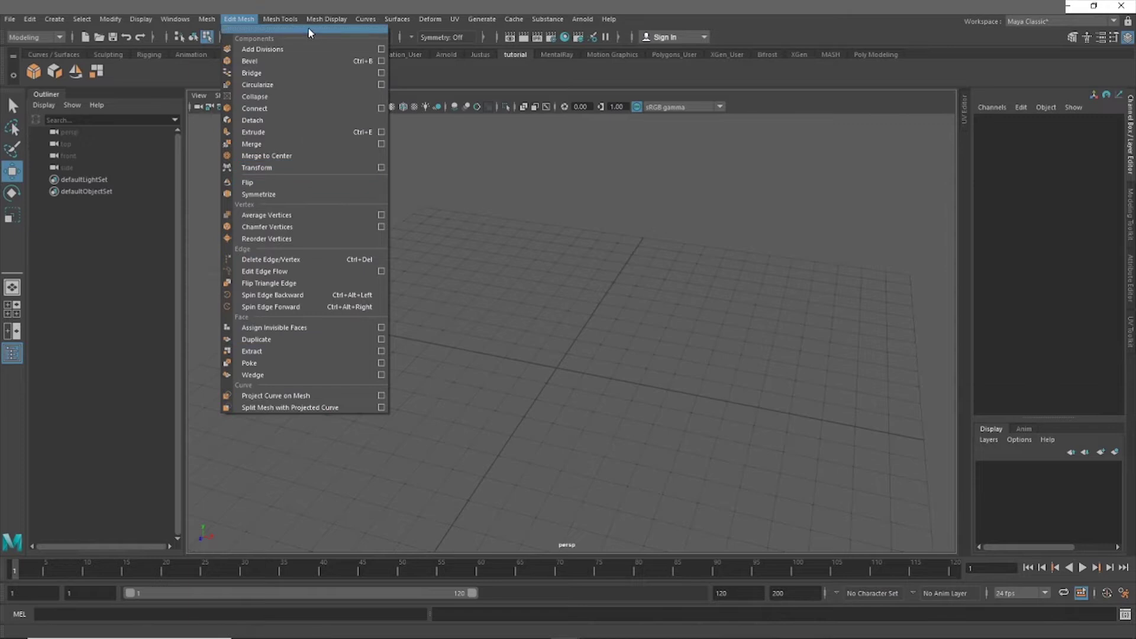
# - Add the mesh tools Append to Polygon, Create Polygon, Multi-Cut, Insert Edge Loop and Target Weld to the tutorial shelf
pyautogui.keyDown('ctrl'); pyautogui.keyDown('shift'); pyautogui.click(309, 64); pyautogui.keyUp('shift'); pyautogui.keyUp('ctrl')
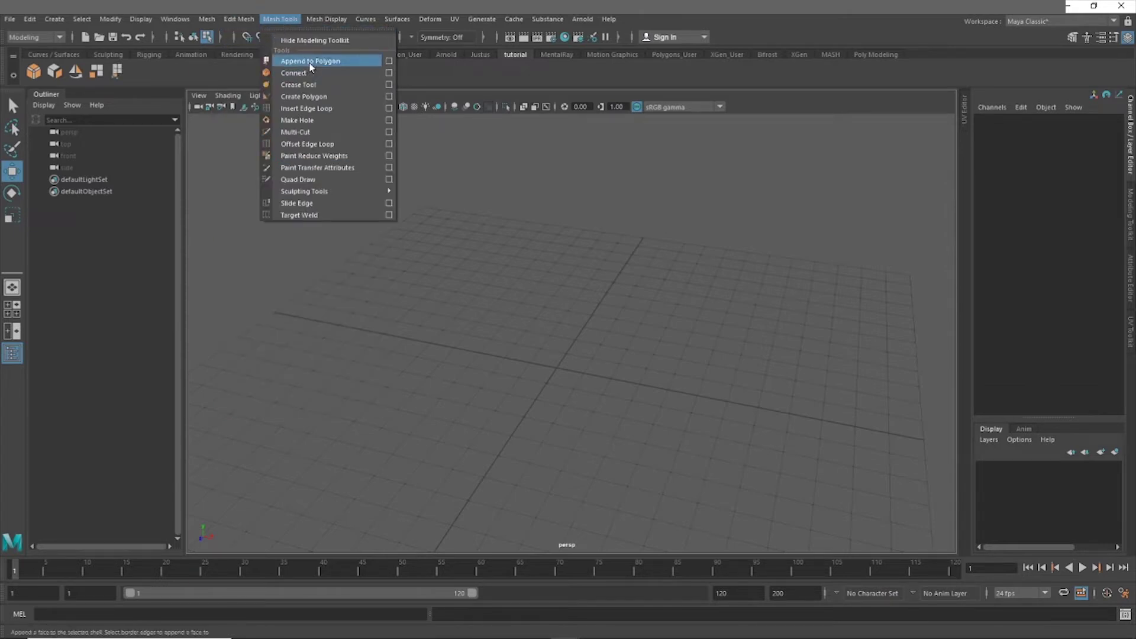
pyautogui.keyDown('ctrl'); pyautogui.keyDown('shift'); pyautogui.click(323, 97); pyautogui.keyUp('shift'); pyautogui.keyUp('ctrl')
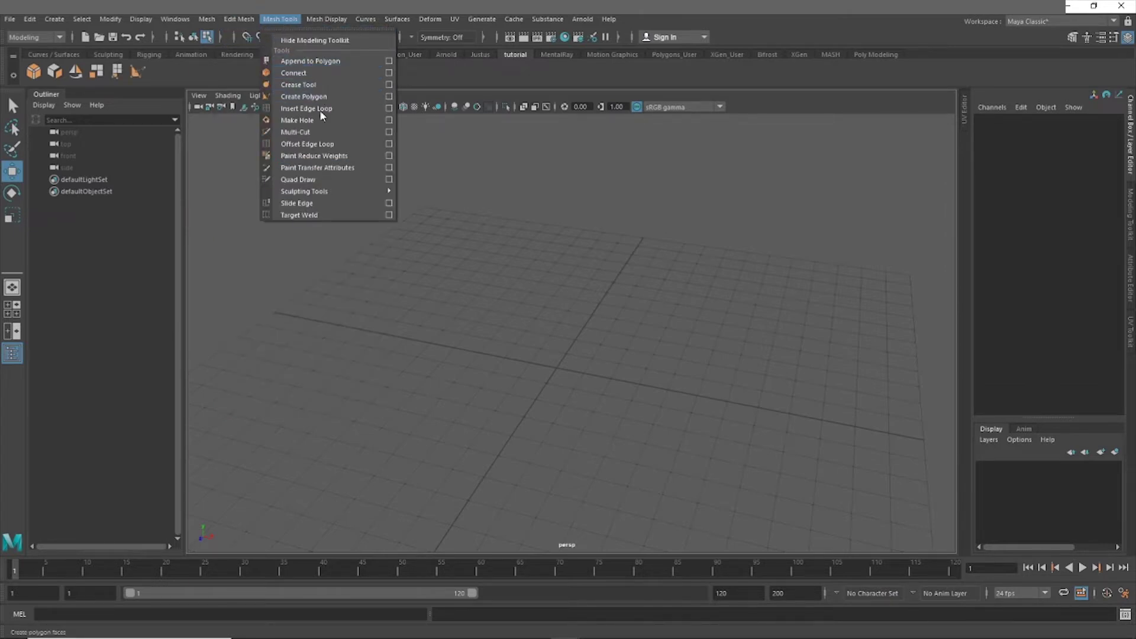
pyautogui.keyDown('ctrl'); pyautogui.keyDown('shift'); pyautogui.click(319, 132); pyautogui.keyUp('shift'); pyautogui.keyUp('ctrl')
pyautogui.keyDown('ctrl'); pyautogui.keyDown('shift'); pyautogui.click(317, 108); pyautogui.keyUp('shift'); pyautogui.keyUp('ctrl')
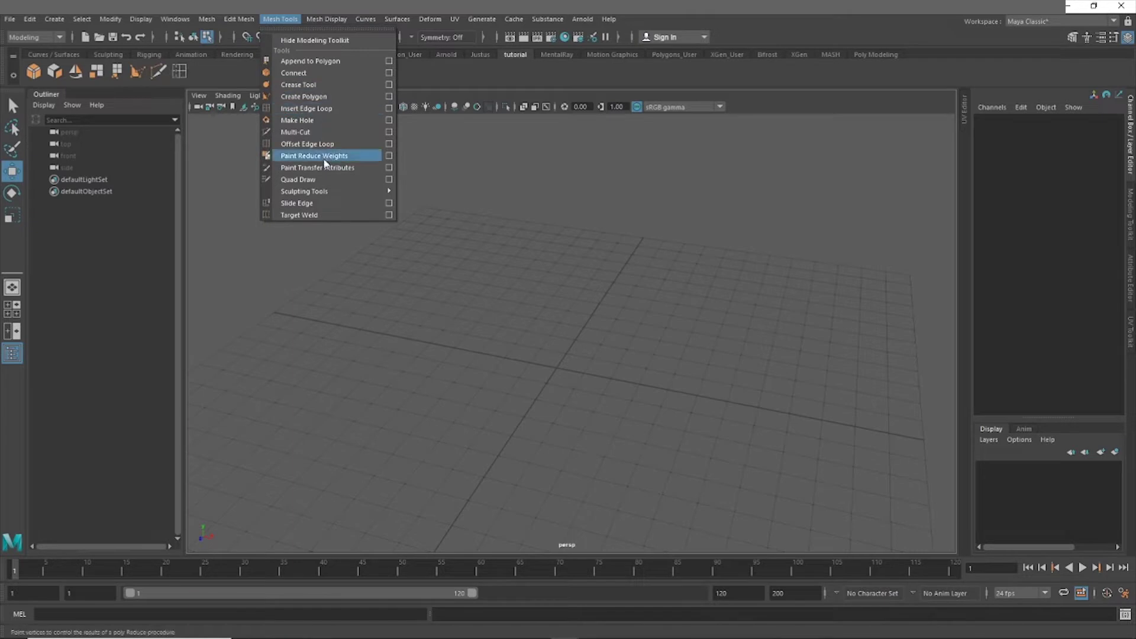
pyautogui.keyDown('ctrl'); pyautogui.keyDown('shift'); pyautogui.click(321, 216); pyautogui.keyUp('shift'); pyautogui.keyUp('ctrl')
pyautogui.click(492, 307)
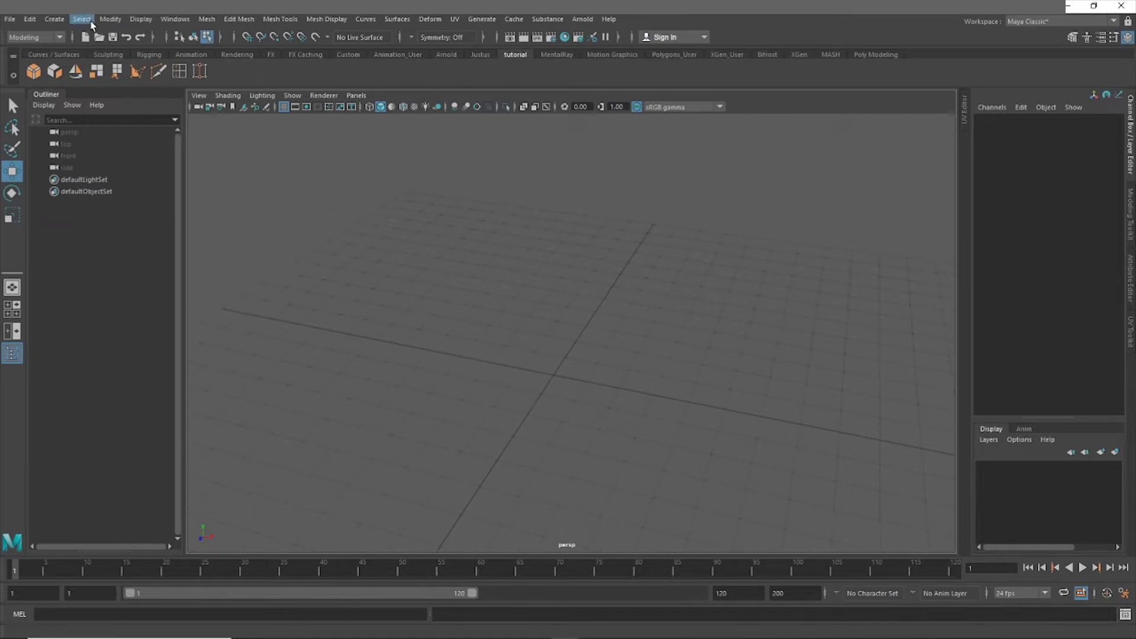
# - Add the polygon Cube and Sphere primitives to the tutorial shelf
pyautogui.click(64, 20)
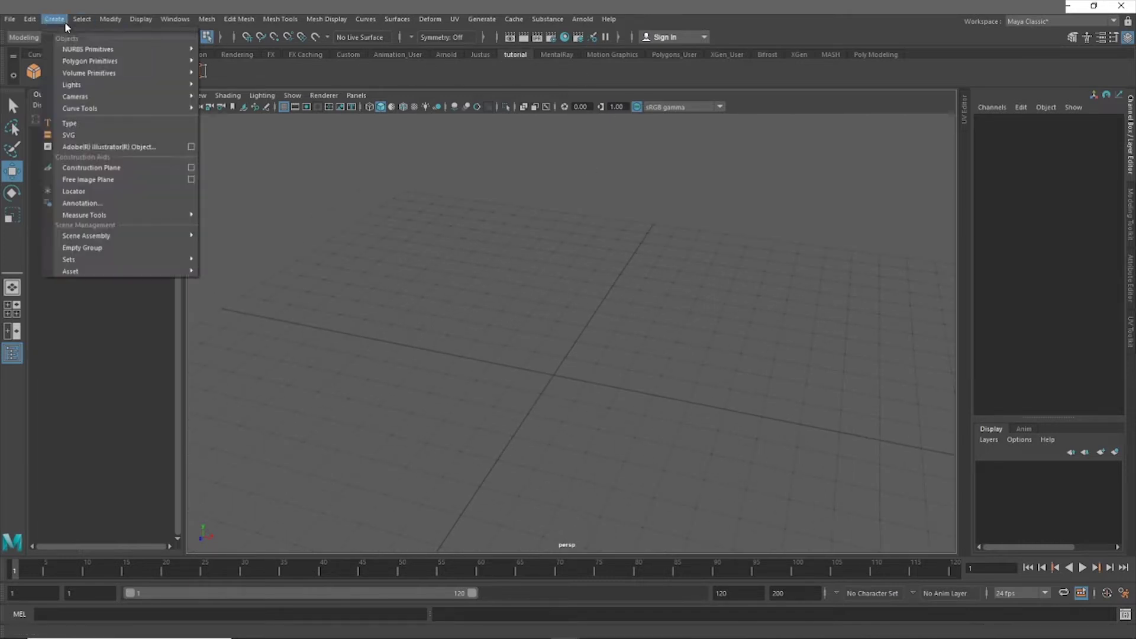
pyautogui.moveTo(81, 64)
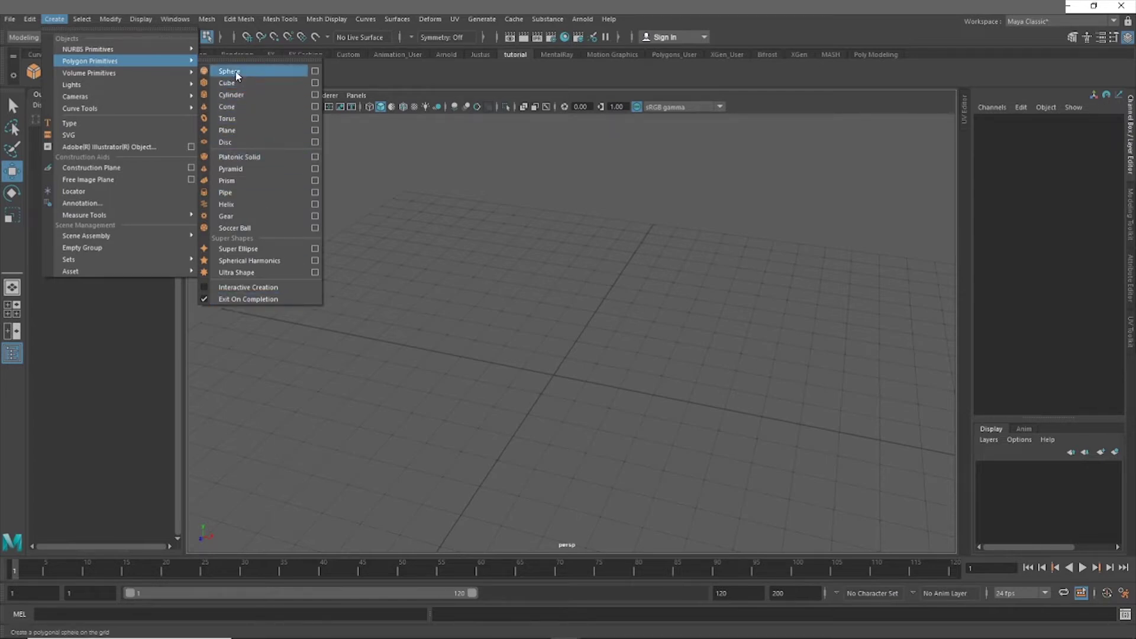
pyautogui.click(469, 158)
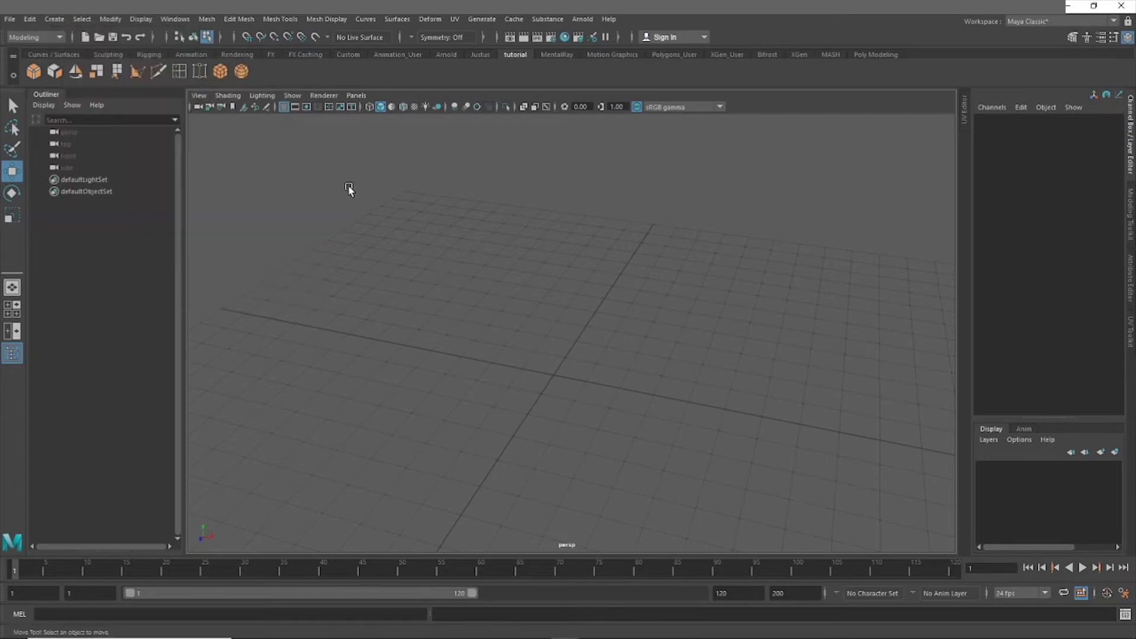
pyautogui.scroll(1, 629, 387)
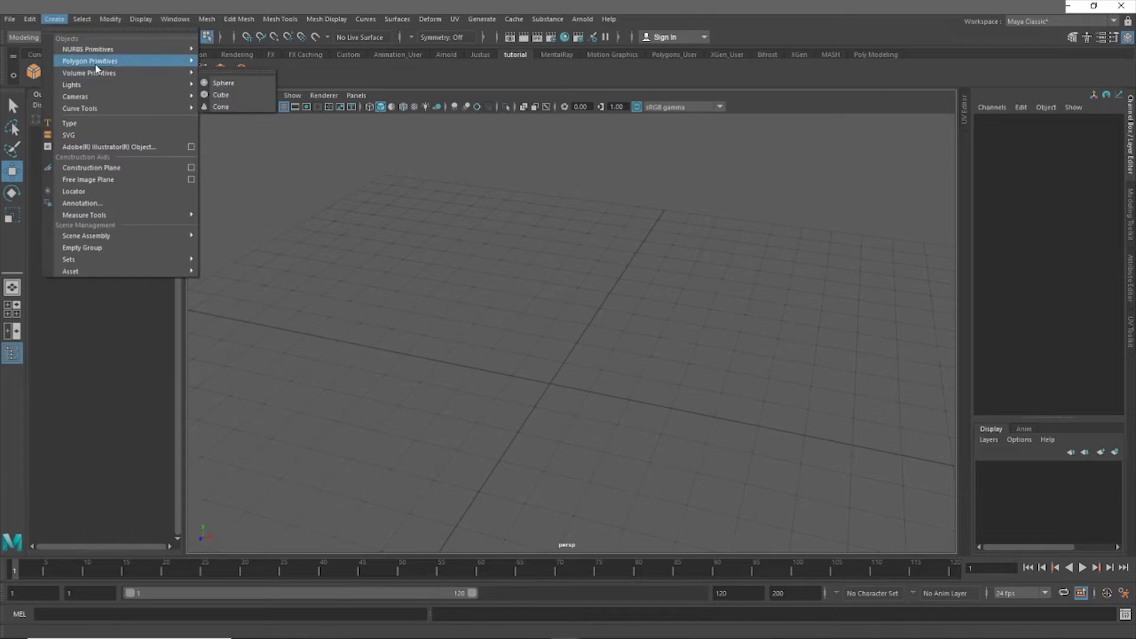
pyautogui.click(334, 135)
# - Create a polygon cube at the origin with the tutorial shelf's cube command
pyautogui.click(219, 71)
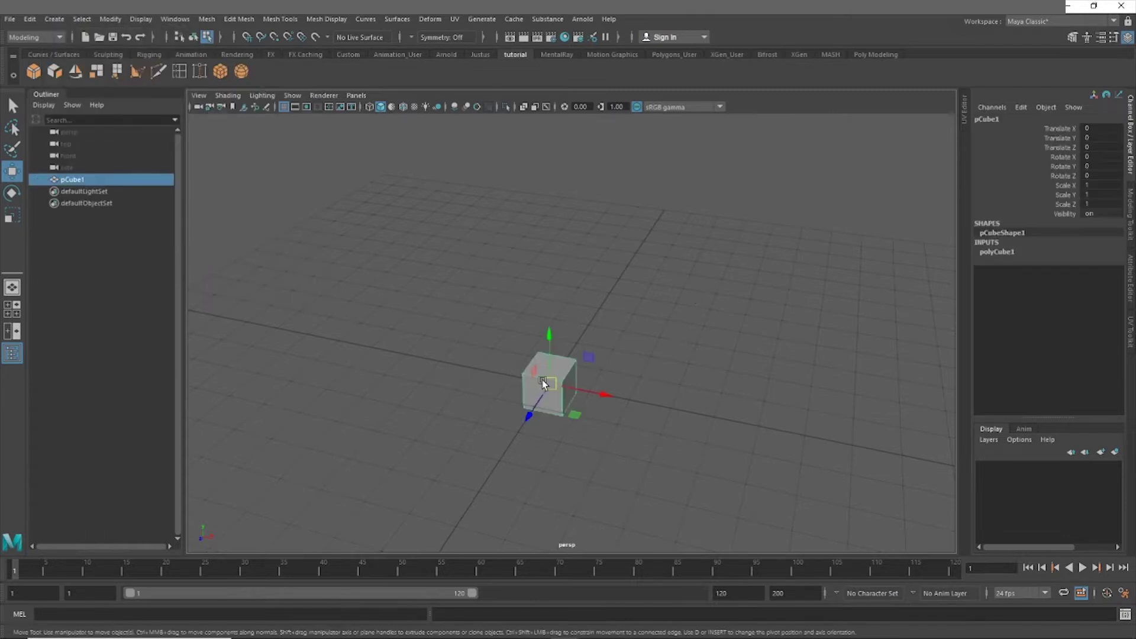
pyautogui.keyDown('alt'); pyautogui.moveTo(552, 350); pyautogui.dragTo(660, 325); pyautogui.keyUp('alt')
pyautogui.keyDown('alt'); pyautogui.moveTo(660, 324); pyautogui.dragTo(556, 275, button='right'); pyautogui.keyUp('alt')
pyautogui.keyDown('alt'); pyautogui.moveTo(536, 266); pyautogui.dragTo(566, 261); pyautogui.keyUp('alt')
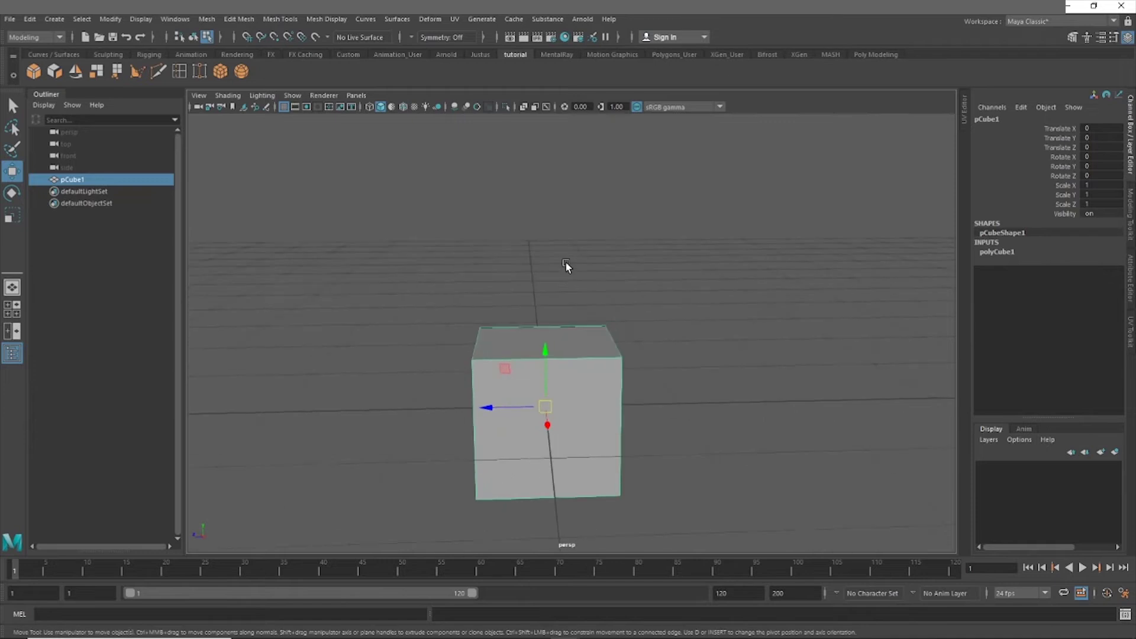
# - Examine the cube from several angles, deselecting it and selecting it again as an object
pyautogui.keyDown('alt'); pyautogui.moveTo(565, 261); pyautogui.dragTo(590, 225, button='middle'); pyautogui.keyUp('alt')
pyautogui.keyDown('alt'); pyautogui.moveTo(589, 225); pyautogui.dragTo(609, 236, button='right'); pyautogui.keyUp('alt')
pyautogui.keyDown('alt'); pyautogui.moveTo(567, 239); pyautogui.dragTo(534, 290); pyautogui.keyUp('alt')
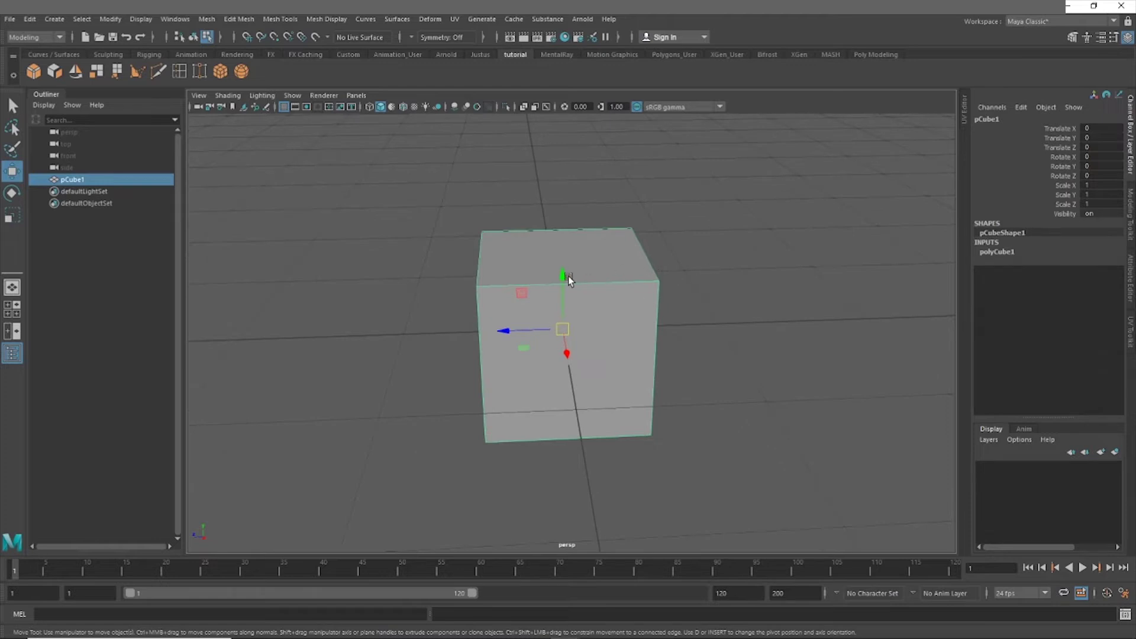
pyautogui.click(639, 217)
pyautogui.keyDown('alt'); pyautogui.moveTo(638, 240); pyautogui.dragTo(568, 260); pyautogui.keyUp('alt')
pyautogui.click(531, 302)
pyautogui.moveTo(651, 223); pyautogui.dragTo(726, 188, button='right')
pyautogui.click(651, 227)
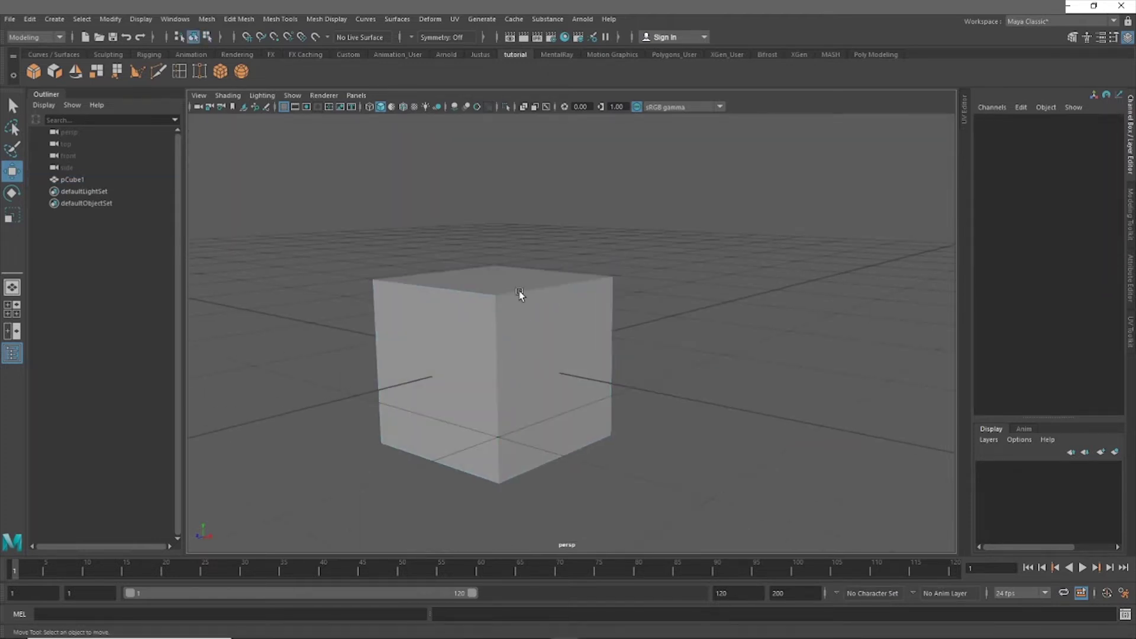
pyautogui.click(520, 294)
pyautogui.keyDown('alt'); pyautogui.moveTo(519, 294); pyautogui.dragTo(540, 274); pyautogui.keyUp('alt')
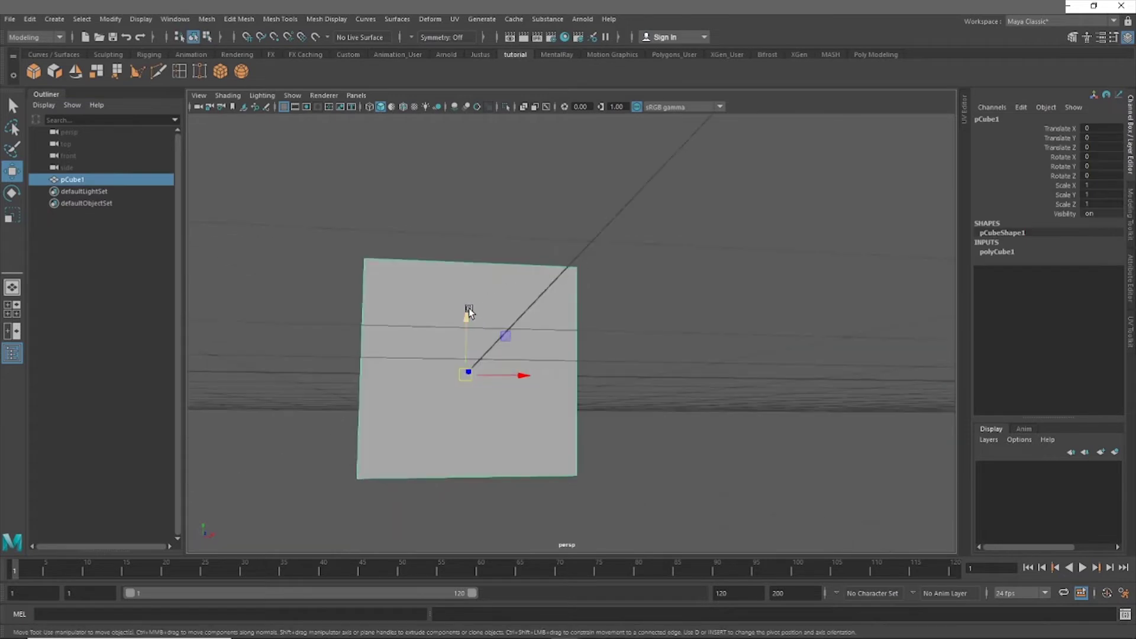
# - Move the cube along all three axes to about X -0.26, Y 0.51, Z -0.04
pyautogui.moveTo(469, 312); pyautogui.dragTo(502, 223)
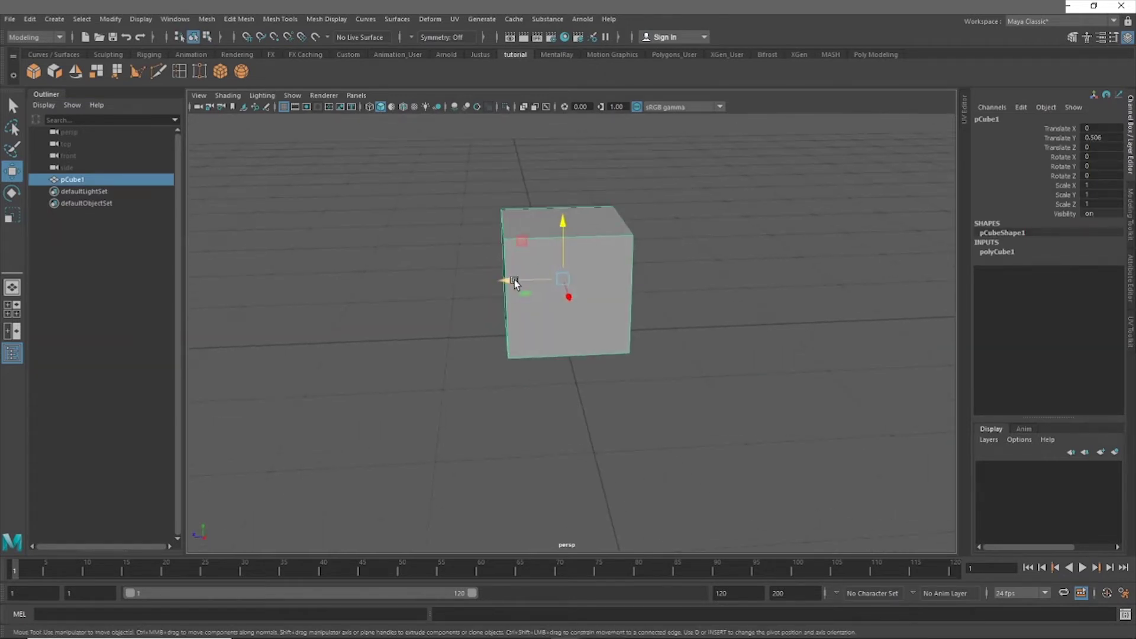
pyautogui.moveTo(513, 279)
pyautogui.mouseDown()
pyautogui.moveTo(391, 278)
pyautogui.moveTo(520, 273)
pyautogui.mouseUp()
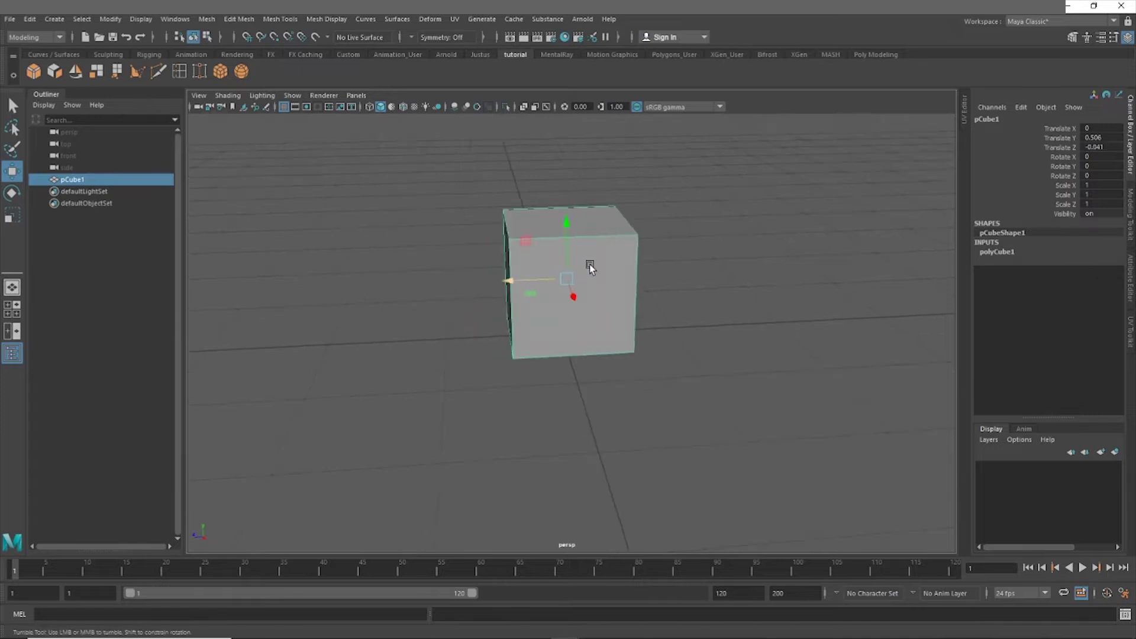
pyautogui.keyDown('alt'); pyautogui.moveTo(589, 264); pyautogui.dragTo(542, 299); pyautogui.keyUp('alt')
pyautogui.scroll(-5, 644, 257)
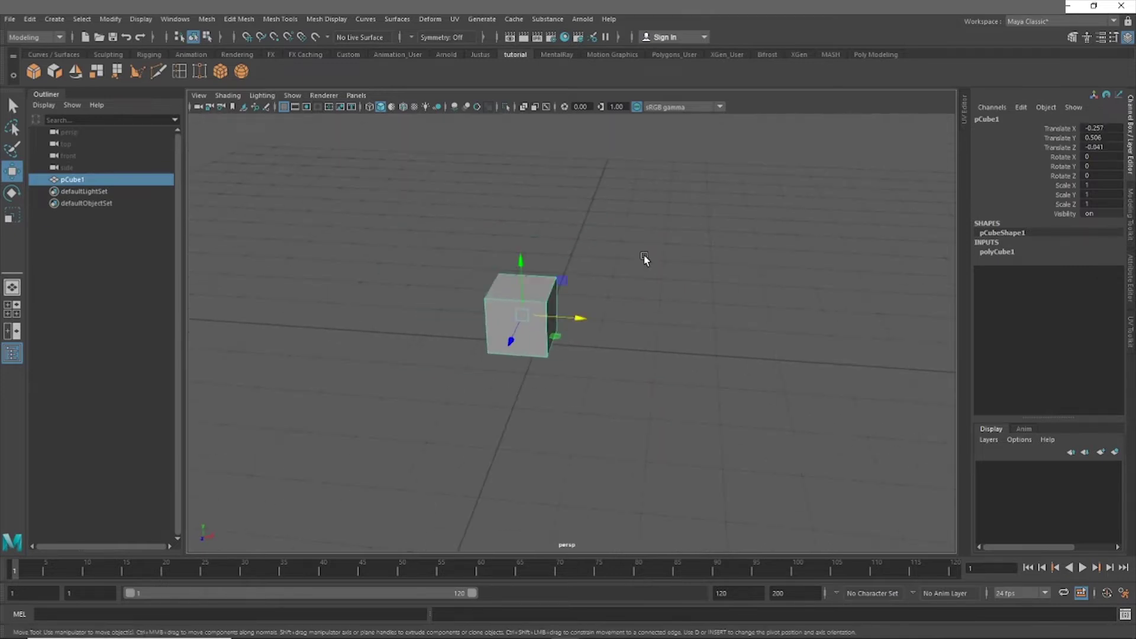
# - Deselect and reselect the cube, and move it freehand to about X 0.54, Y 1.46, Z 0.54
pyautogui.keyDown('alt'); pyautogui.moveTo(644, 257); pyautogui.dragTo(530, 207); pyautogui.keyUp('alt')
pyautogui.click(466, 236)
pyautogui.keyDown('alt'); pyautogui.moveTo(530, 207); pyautogui.dragTo(520, 284, button='middle'); pyautogui.keyUp('alt')
pyautogui.scroll(3, 520, 283)
pyautogui.keyDown('alt'); pyautogui.moveTo(520, 284); pyautogui.dragTo(491, 333); pyautogui.keyUp('alt')
pyautogui.click(553, 332)
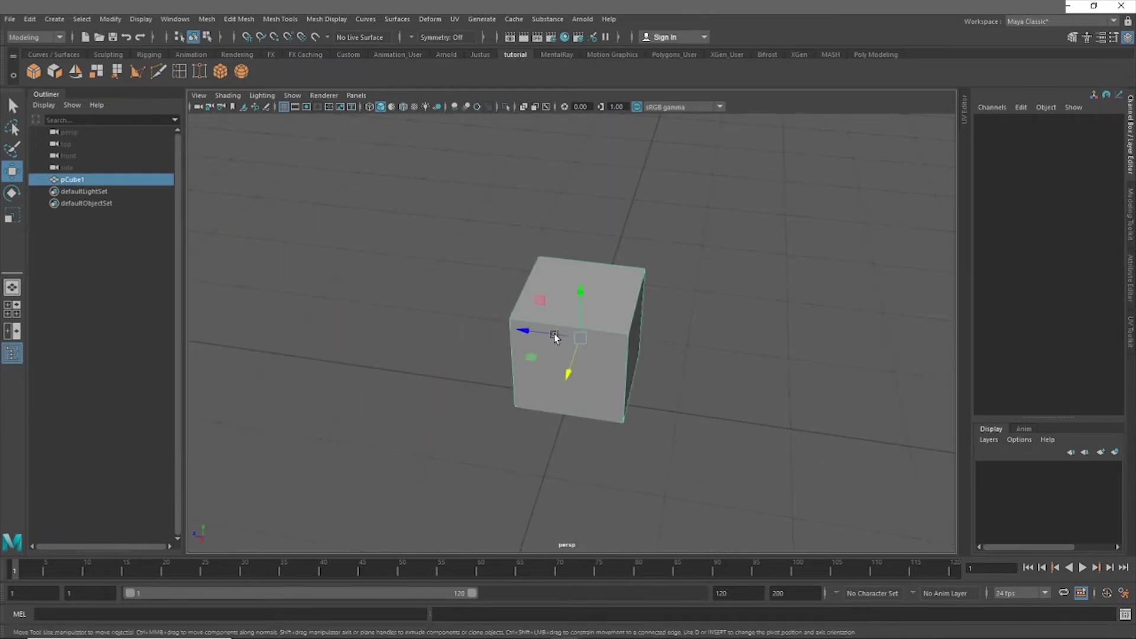
pyautogui.keyDown('alt'); pyautogui.moveTo(430, 296); pyautogui.dragTo(461, 249); pyautogui.keyUp('alt')
pyautogui.keyDown('alt'); pyautogui.moveTo(556, 314); pyautogui.dragTo(603, 286); pyautogui.keyUp('alt')
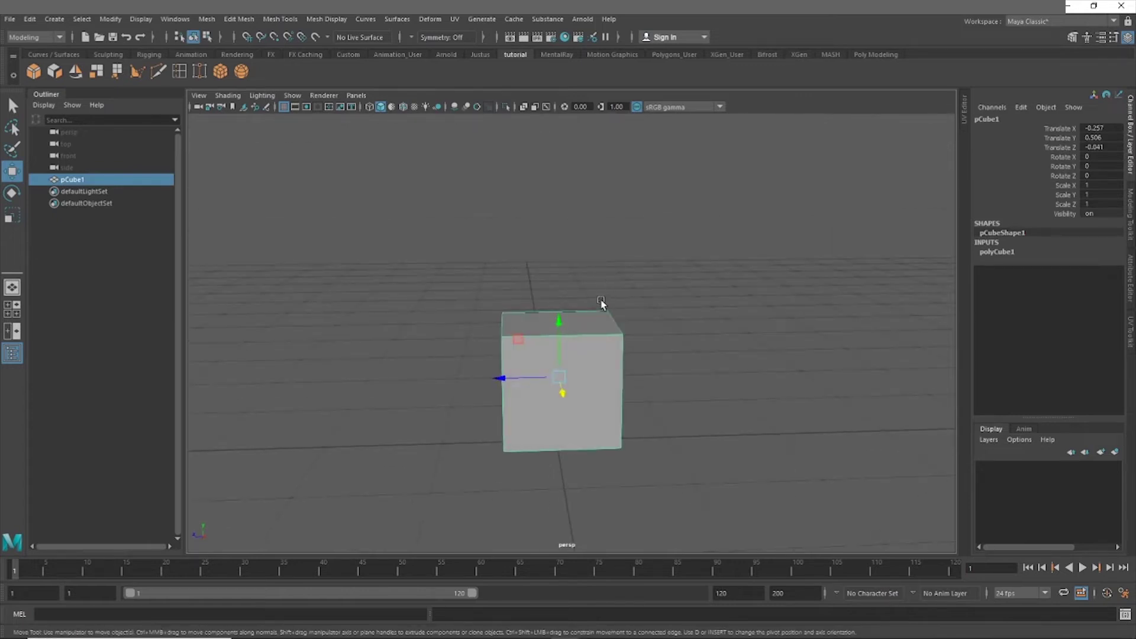
pyautogui.keyDown('alt'); pyautogui.moveTo(601, 312); pyautogui.dragTo(404, 321, button='right'); pyautogui.keyUp('alt')
pyautogui.moveTo(566, 310); pyautogui.dragTo(574, 217)
pyautogui.moveTo(543, 273); pyautogui.dragTo(514, 302)
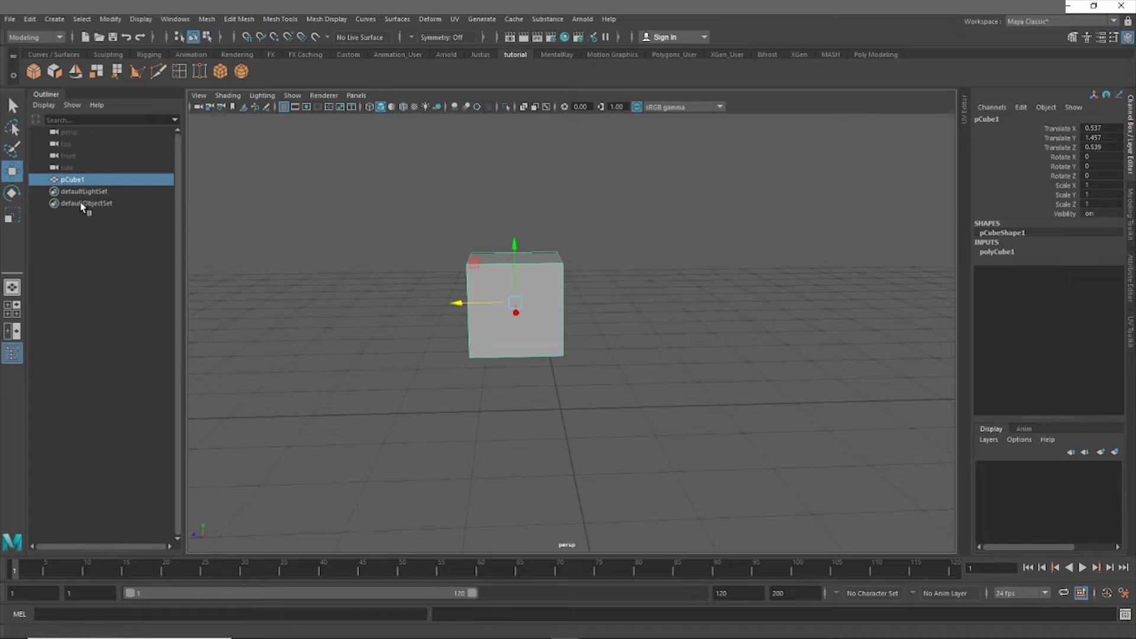
# - Rename the pCube1 object as myBox
pyautogui.click(91, 181)
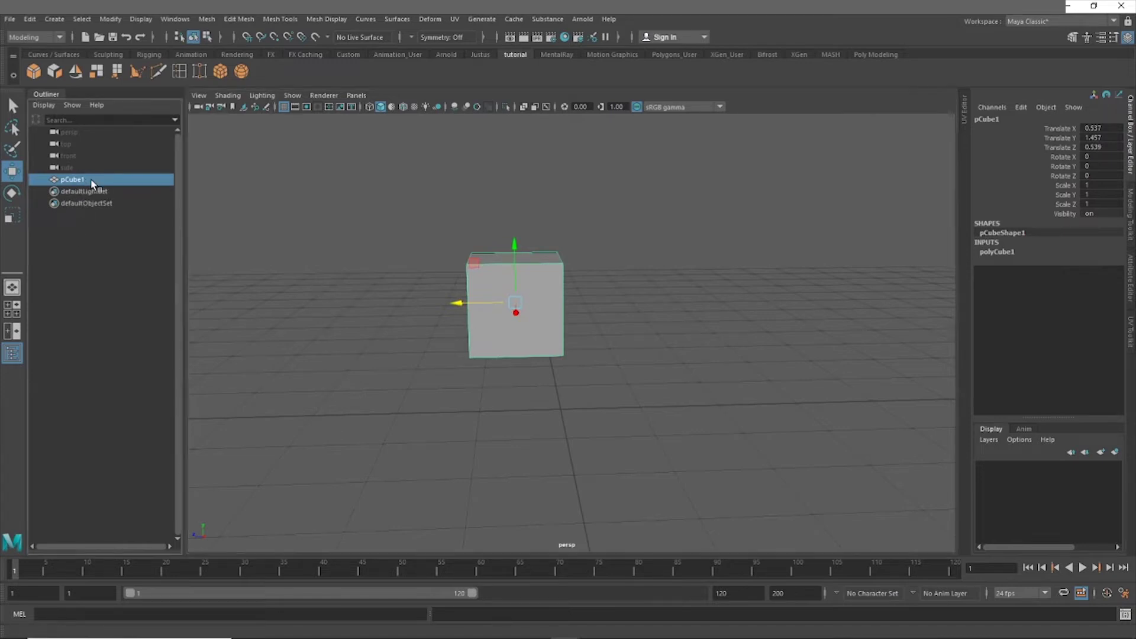
pyautogui.doubleClick(92, 181)
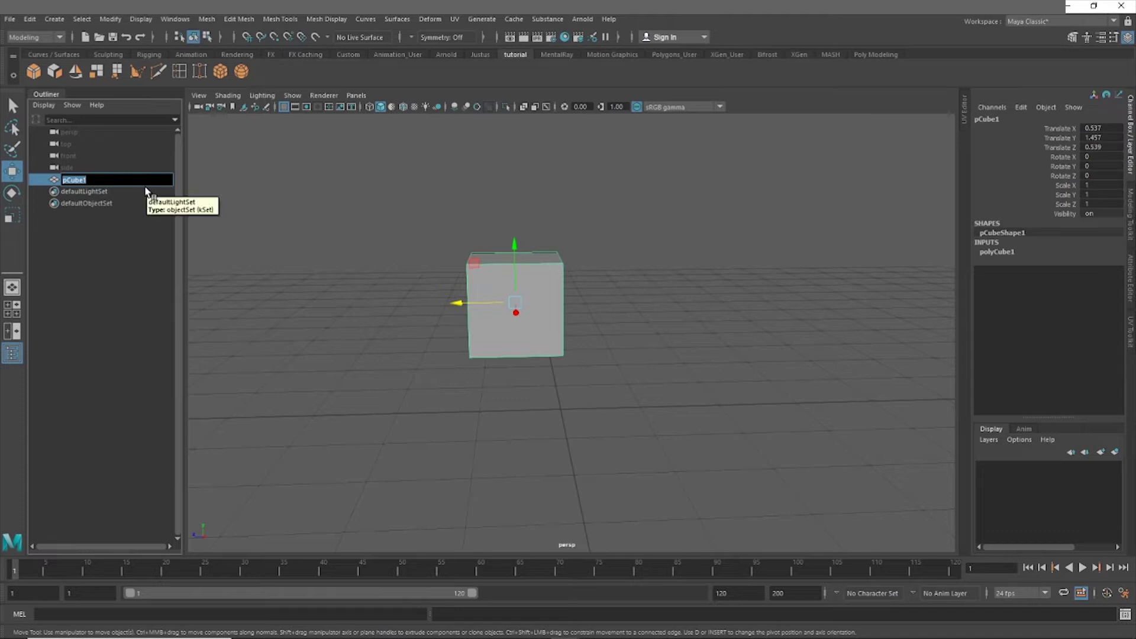
pyautogui.write('myBox')
pyautogui.press('Return')
# - Move myBox close to the grid centre, to about X 0.06, Y 0.24, Z 0.17
pyautogui.keyDown('alt'); pyautogui.moveTo(669, 274); pyautogui.dragTo(651, 291); pyautogui.keyUp('alt')
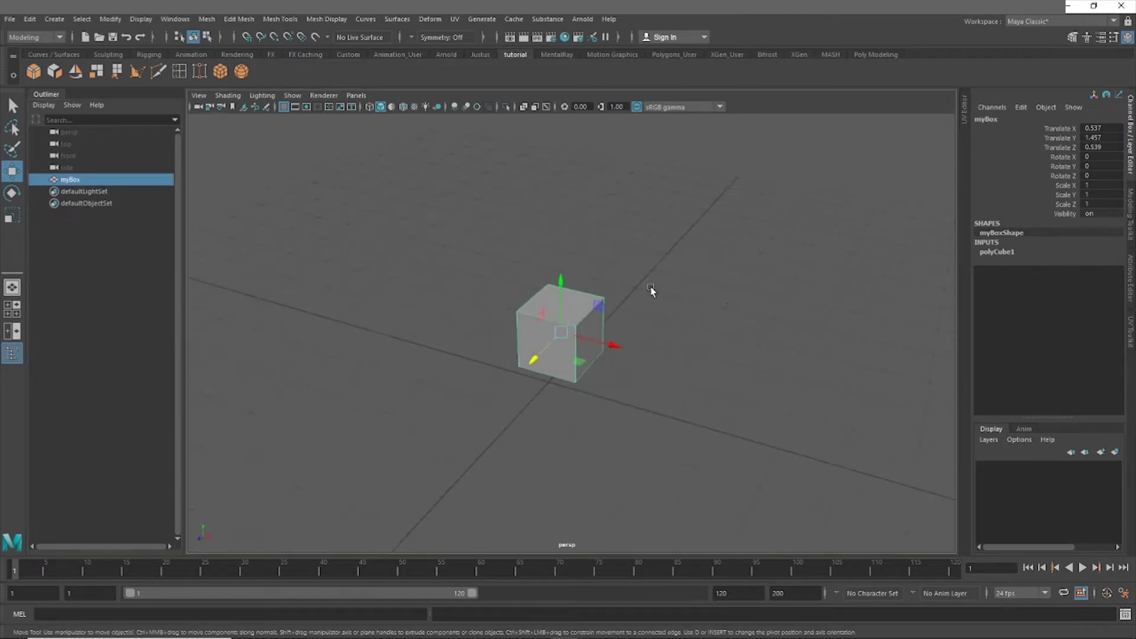
pyautogui.moveTo(540, 347); pyautogui.dragTo(580, 349)
pyautogui.moveTo(619, 408); pyautogui.dragTo(514, 332)
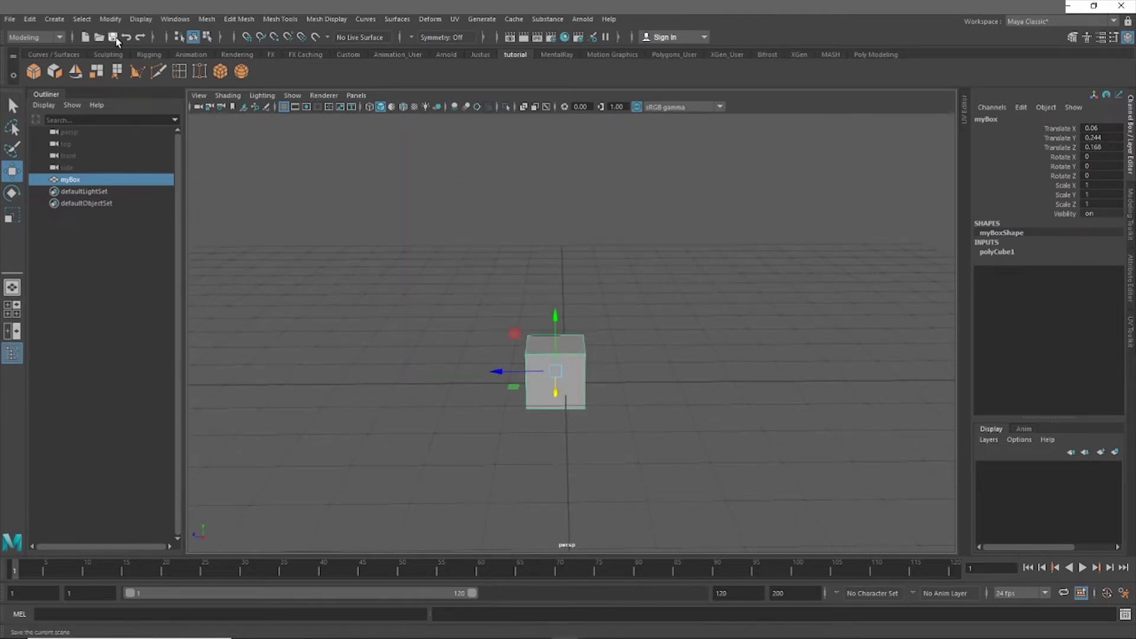
# - Set the undo queue to Infinite in the preferences and save them
pyautogui.click(188, 19)
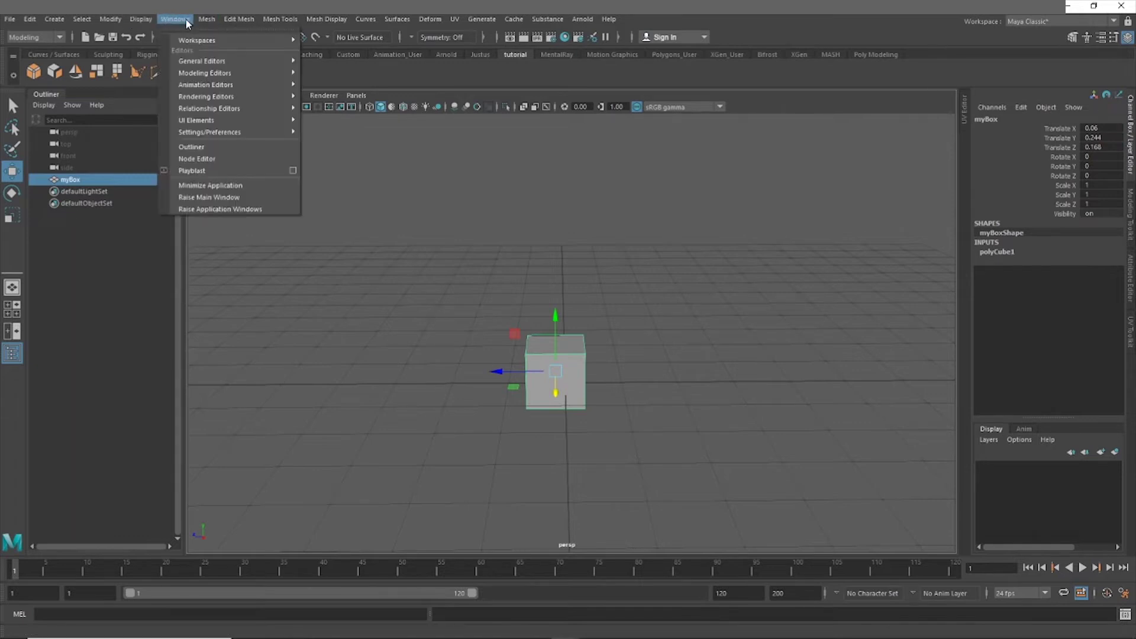
pyautogui.moveTo(227, 133)
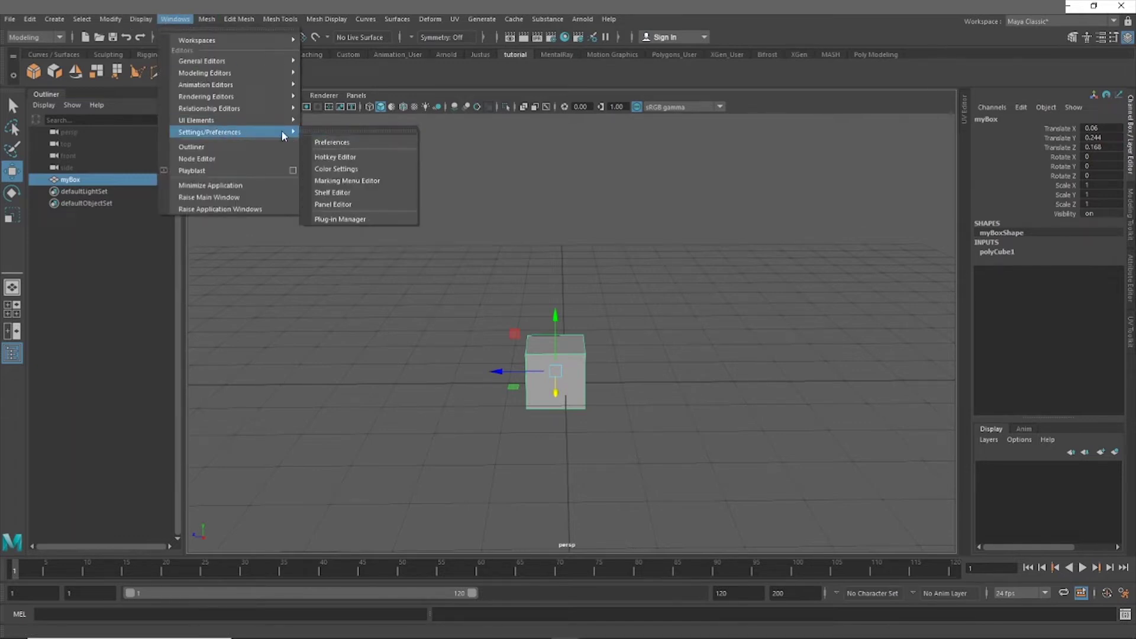
pyautogui.click(345, 146)
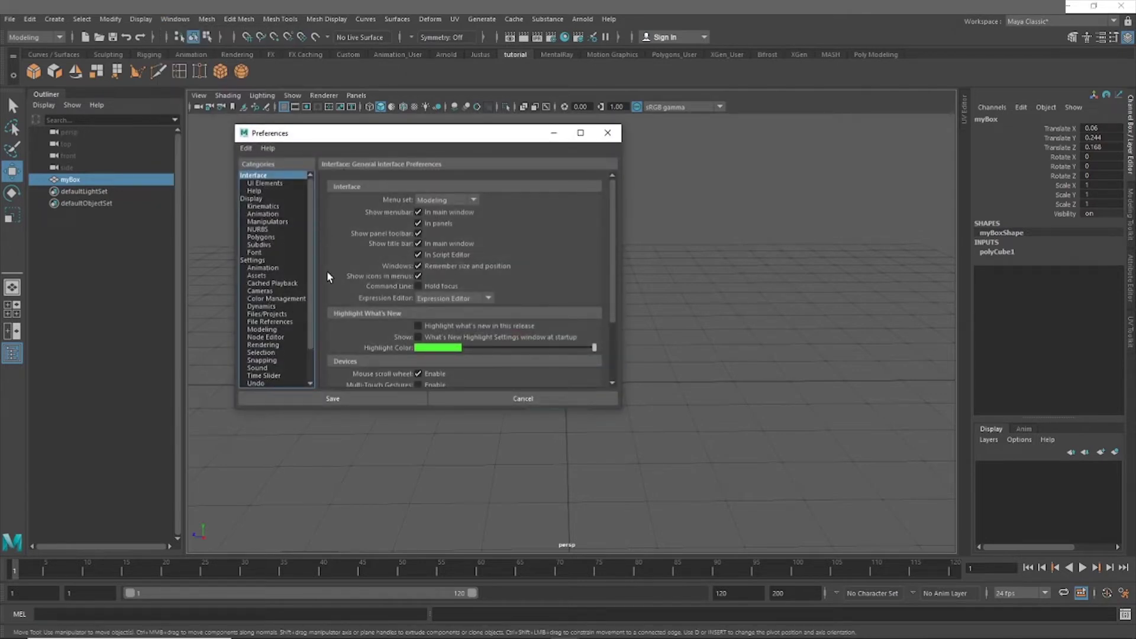
pyautogui.click(262, 382)
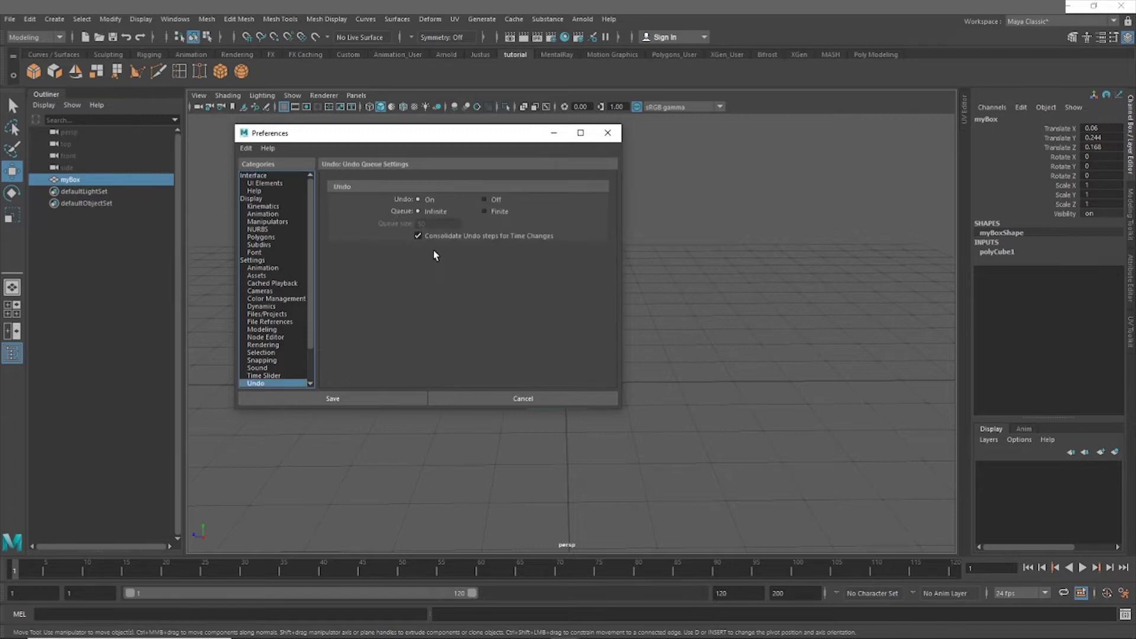
pyautogui.click(485, 211)
pyautogui.click(417, 235)
pyautogui.click(426, 210)
pyautogui.click(414, 395)
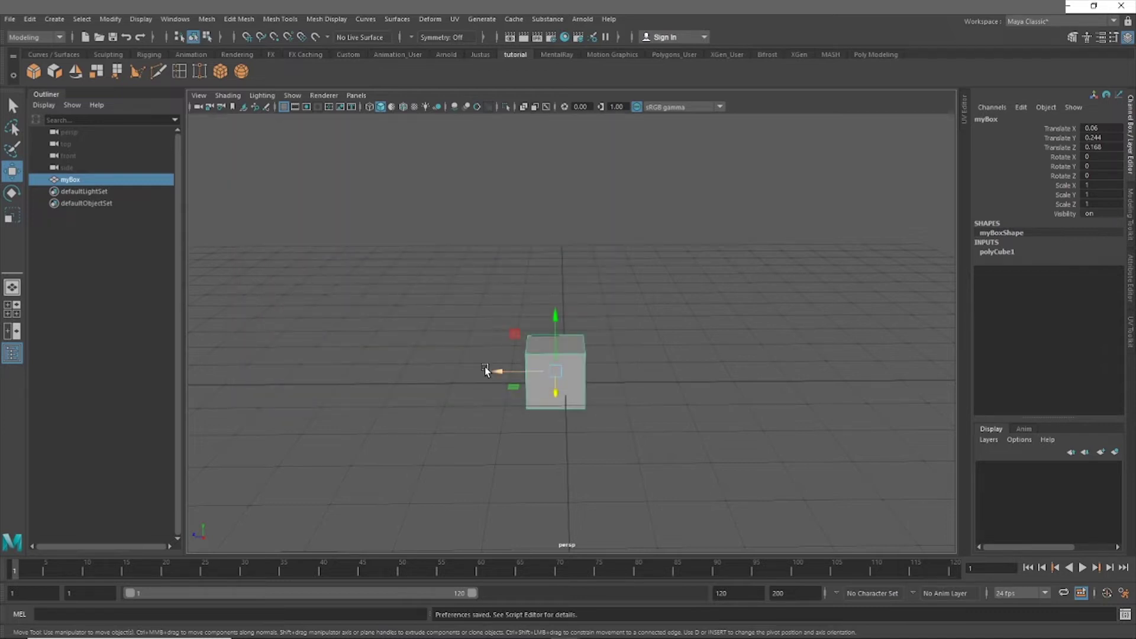
# - Raise myBox to about Y 3.05, lower it to about Y 2.52, and undo both moves
pyautogui.scroll(2, 565, 321)
pyautogui.moveTo(554, 337); pyautogui.dragTo(551, 145)
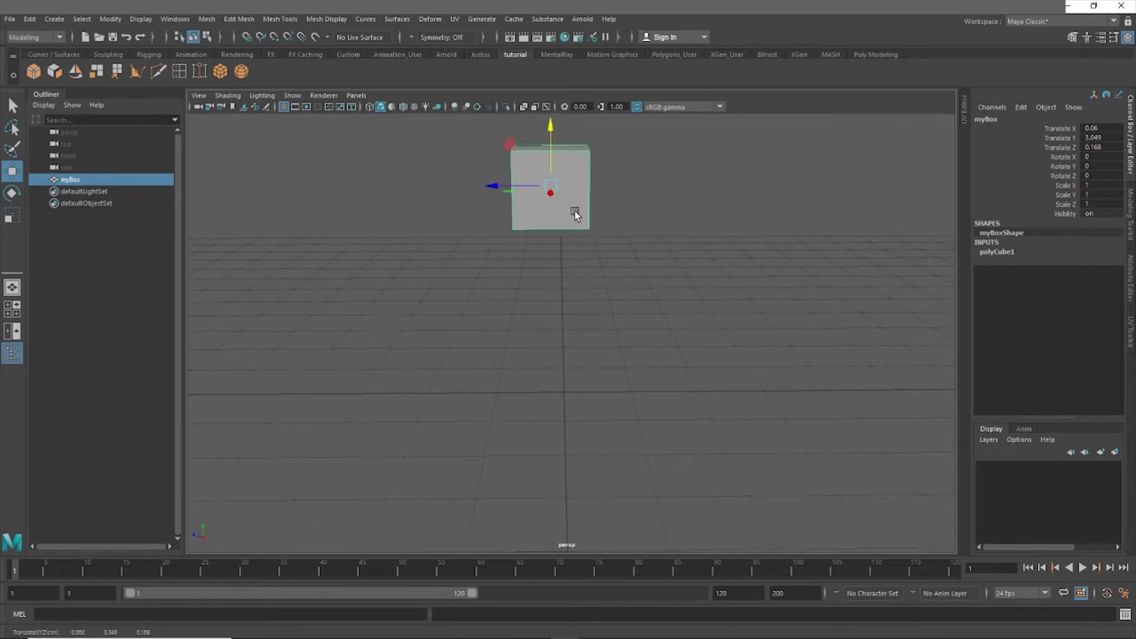
pyautogui.moveTo(550, 138); pyautogui.dragTo(572, 164)
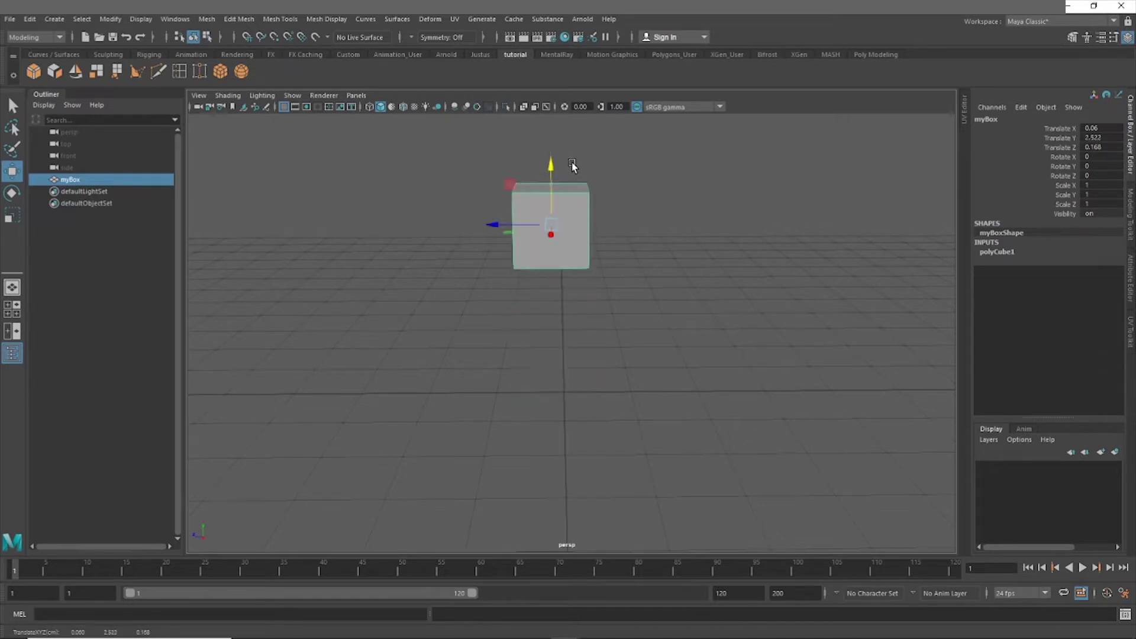
pyautogui.hotkey('ctrl', 'z')
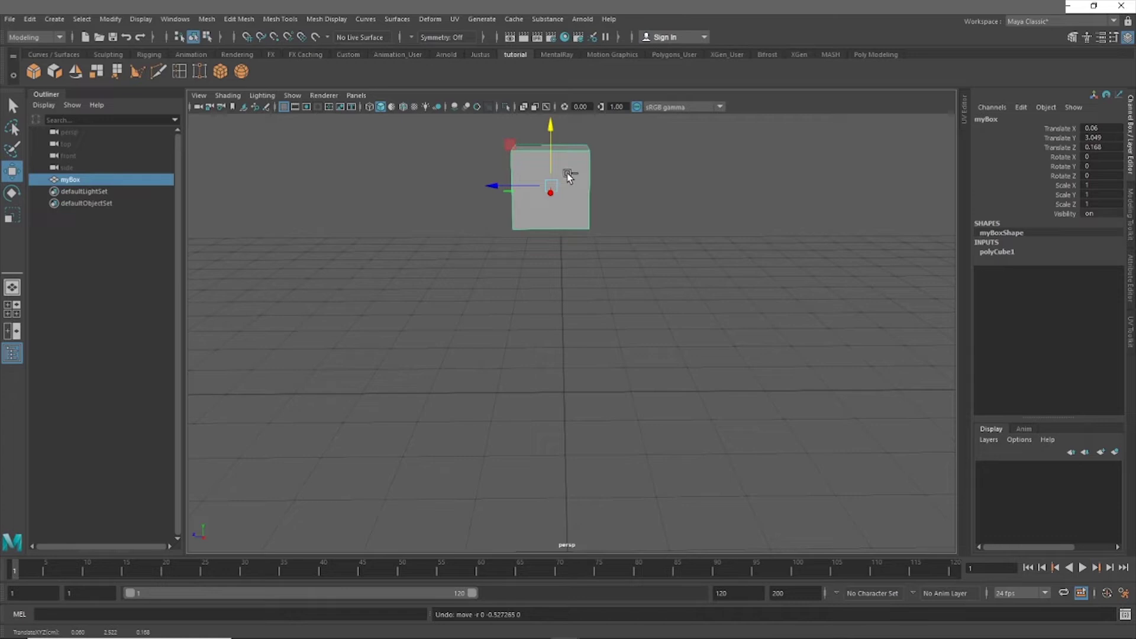
pyautogui.hotkey('ctrl', 'z')
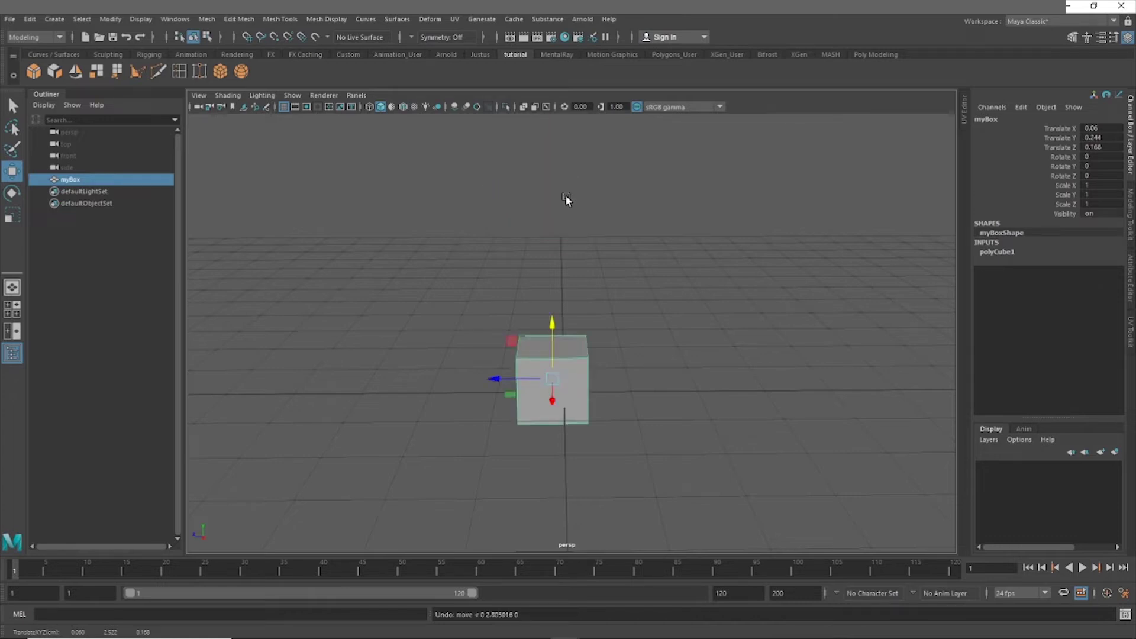
# - Start saving the scene with Increment and Save, and create and open a Tutorial folder inside the Desktop's 3DModeling folder
pyautogui.keyDown('alt'); pyautogui.moveTo(573, 264); pyautogui.dragTo(572, 290); pyautogui.keyUp('alt')
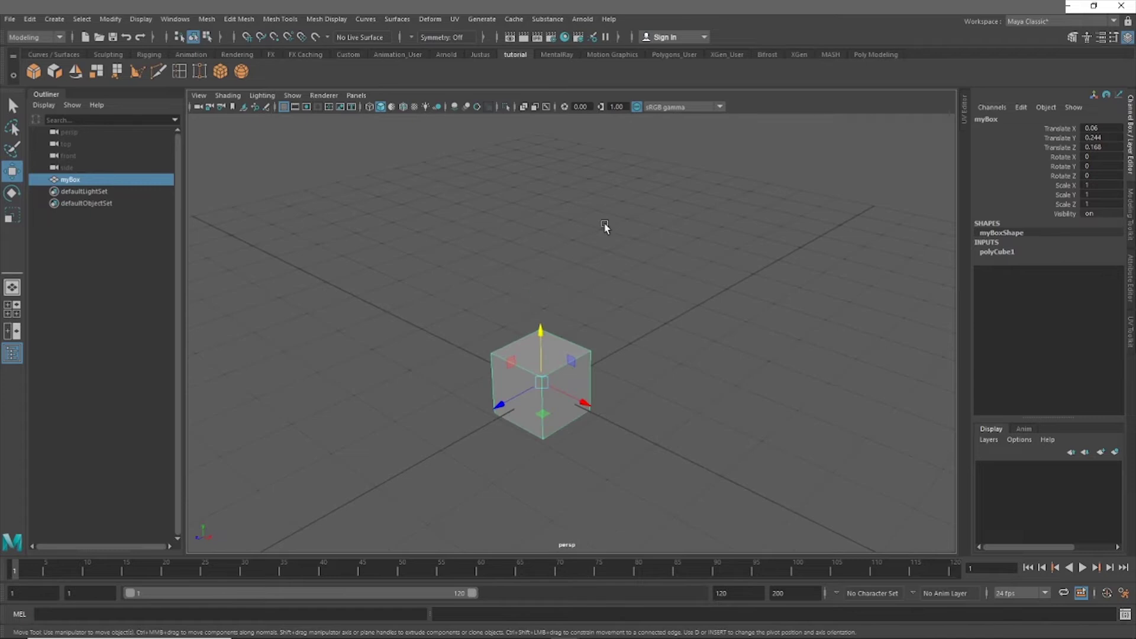
pyautogui.click(19, 23)
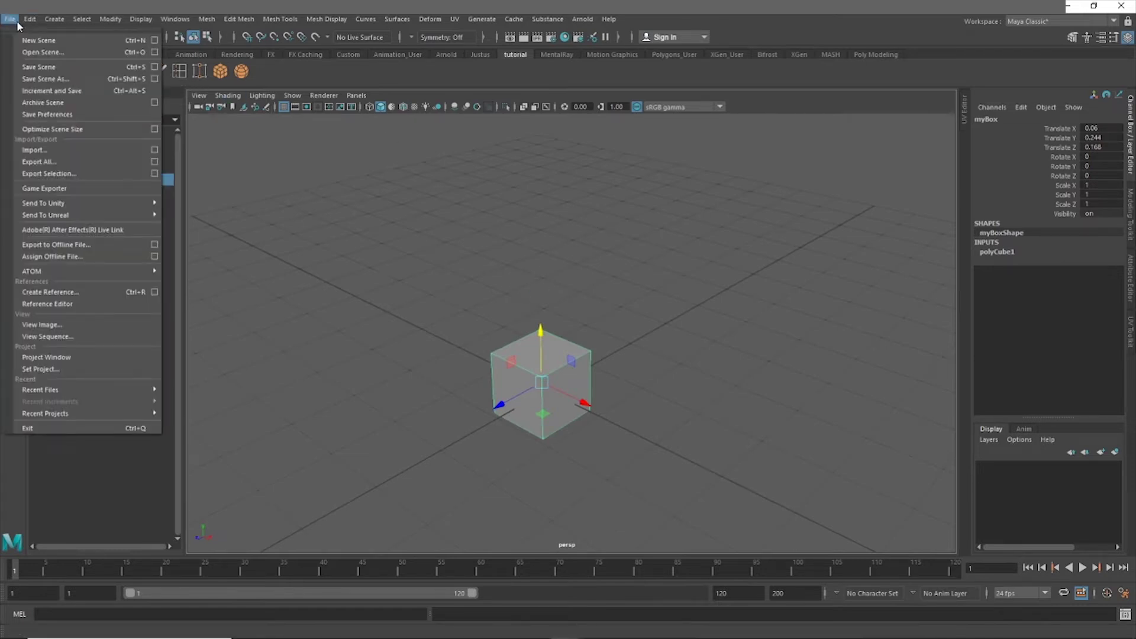
pyautogui.click(101, 93)
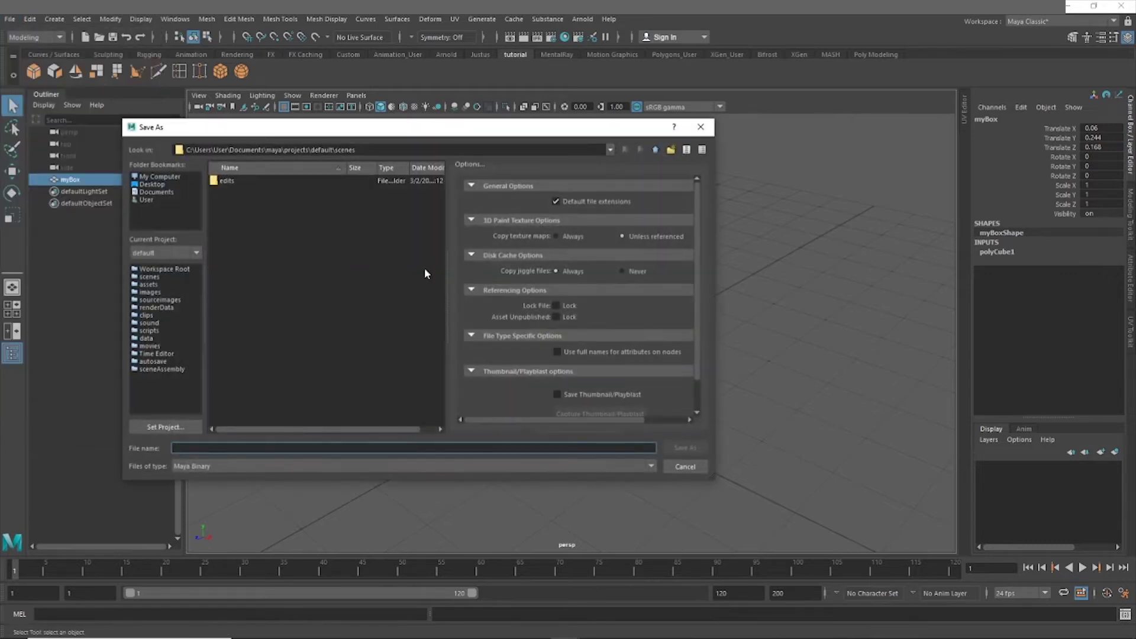
pyautogui.click(159, 184)
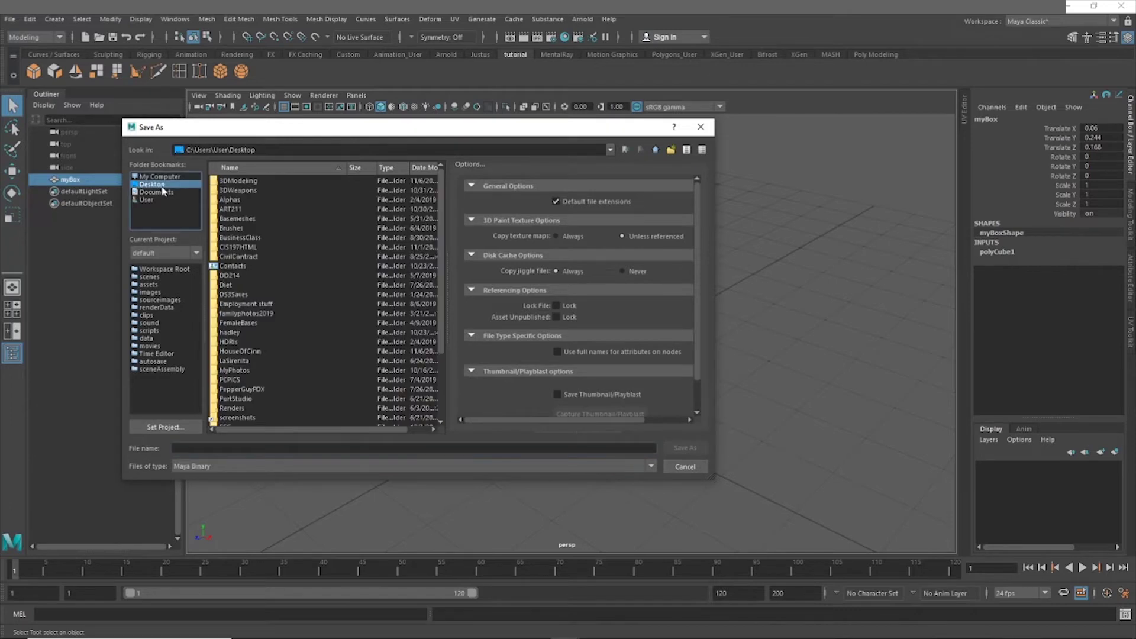
pyautogui.doubleClick(249, 181)
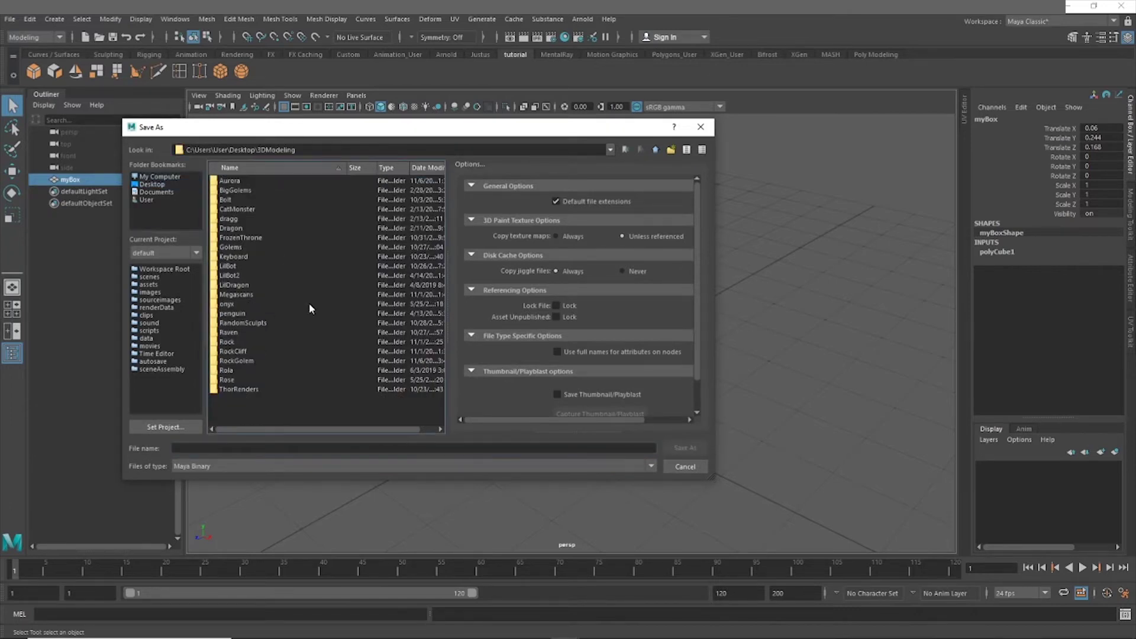
pyautogui.rightClick(287, 412)
pyautogui.click(309, 429)
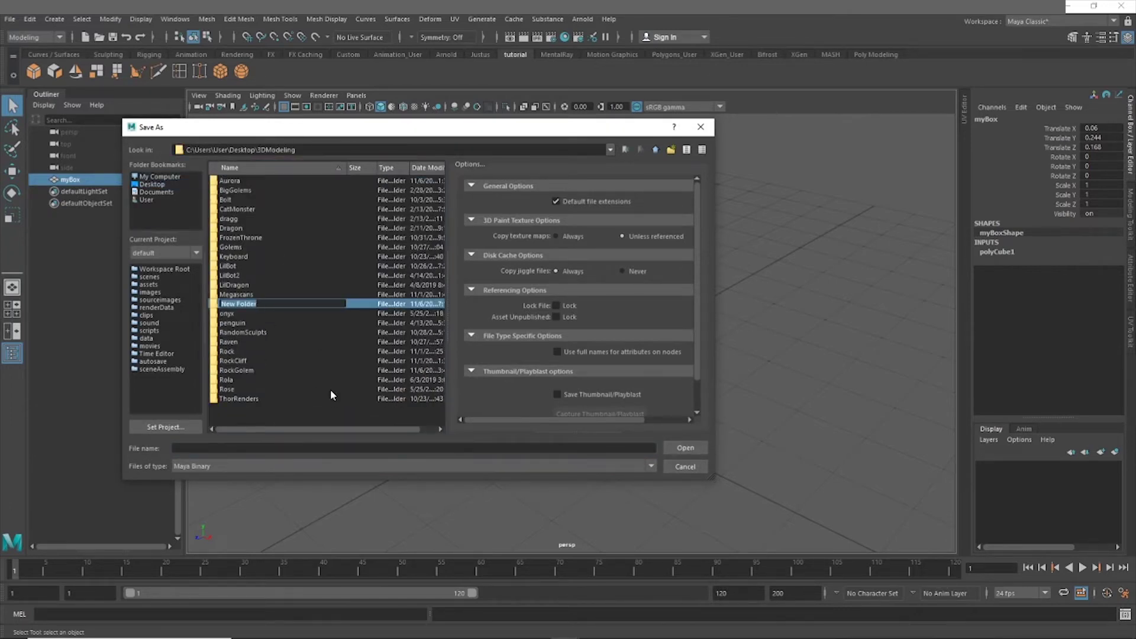
pyautogui.write('Tutorial')
pyautogui.press('Return')
pyautogui.doubleClick(249, 304)
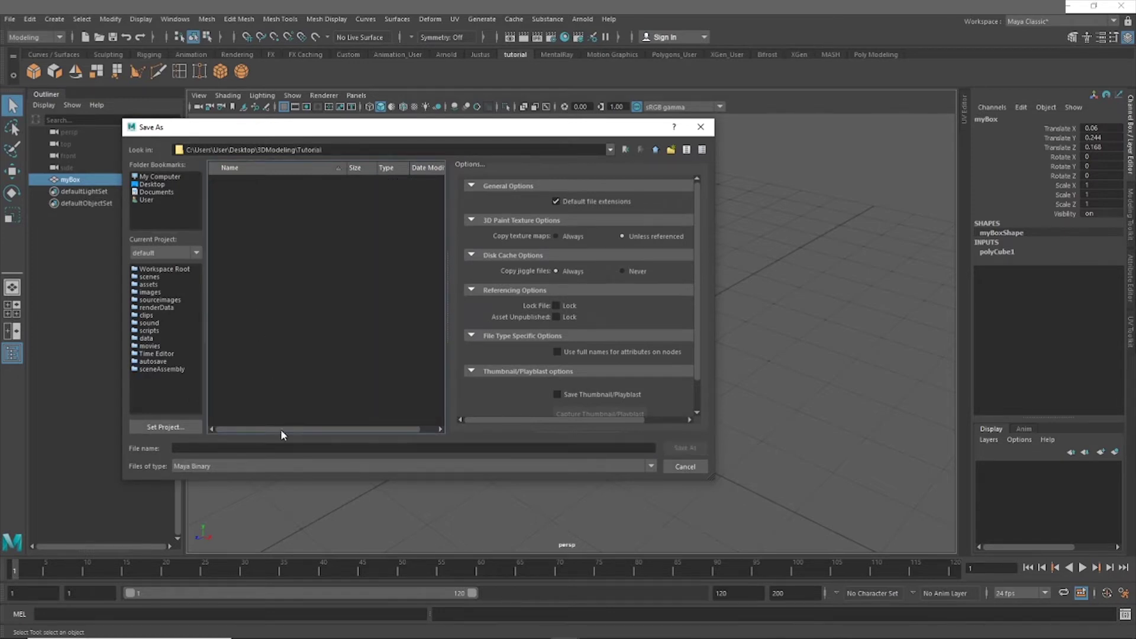
# - Save the scene as mybox in the Tutorial folder, continuing past the student version notice
pyautogui.click(269, 448)
pyautogui.write('mybox')
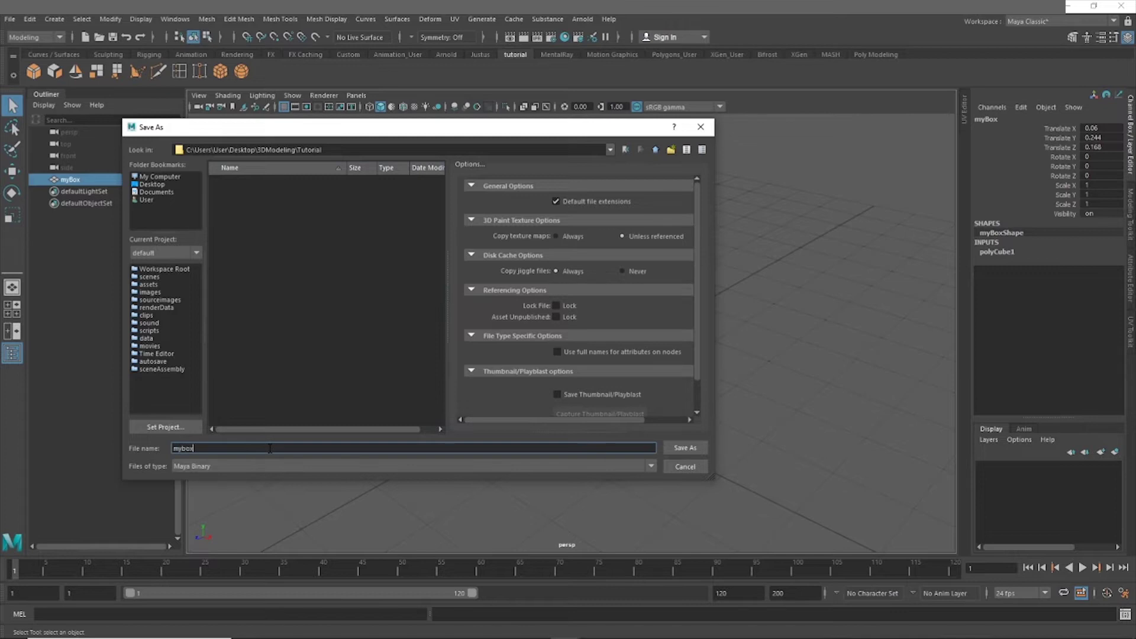
pyautogui.press('Return')
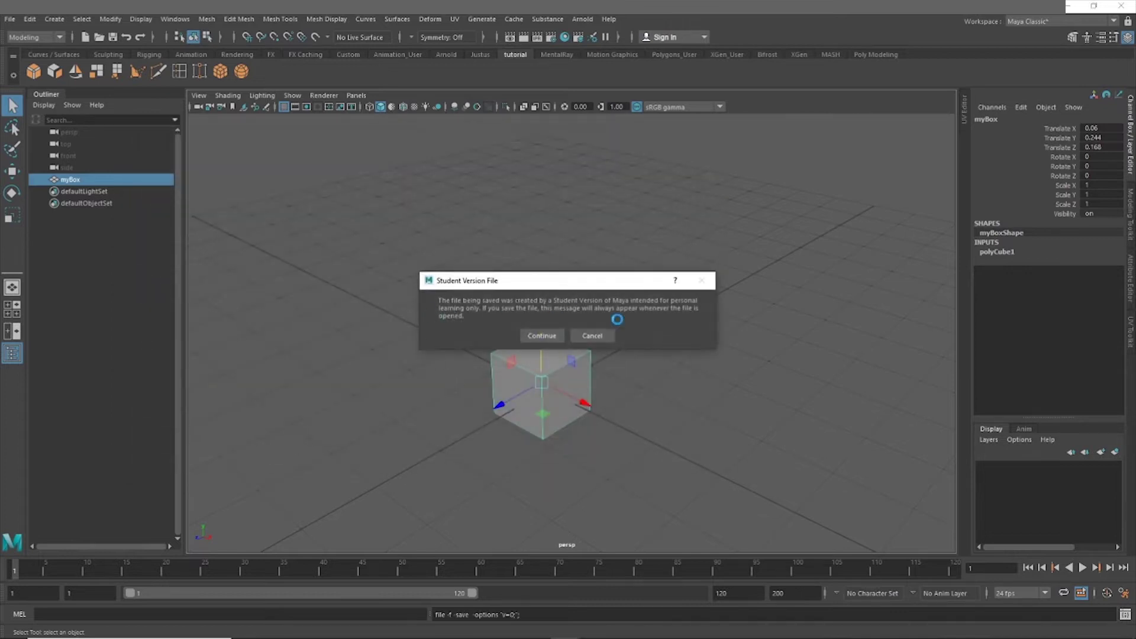
pyautogui.click(556, 333)
# - Move myBox up to about Y 0.76 with the Move tool
pyautogui.press('w')
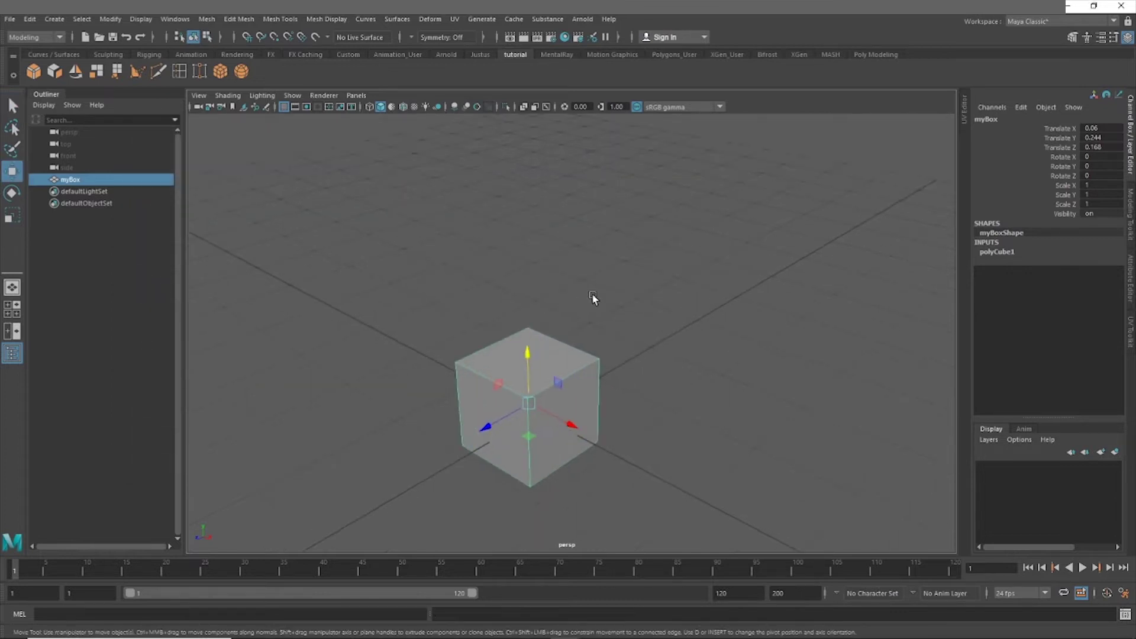
pyautogui.keyDown('alt'); pyautogui.moveTo(591, 293); pyautogui.dragTo(511, 298); pyautogui.keyUp('alt')
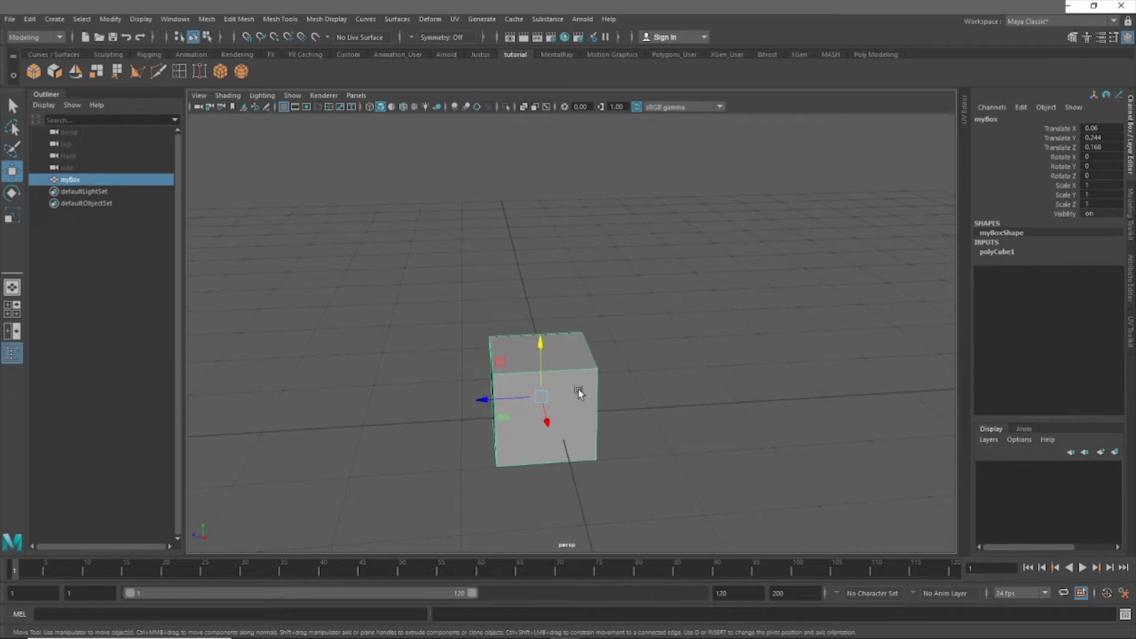
pyautogui.keyDown('alt'); pyautogui.moveTo(596, 291); pyautogui.dragTo(585, 284); pyautogui.keyUp('alt')
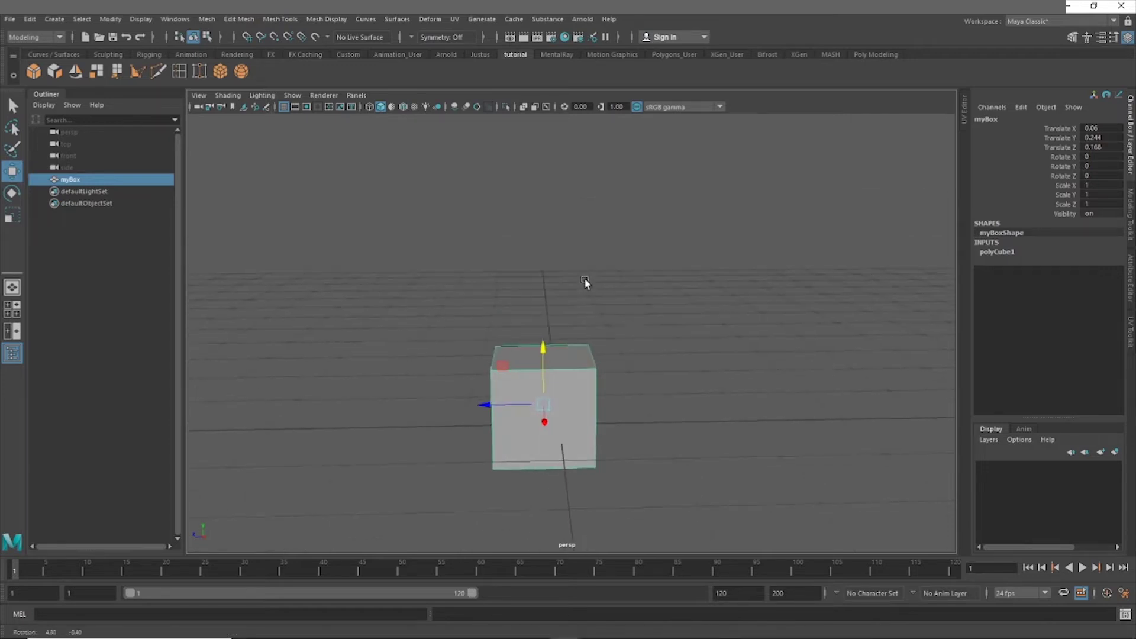
pyautogui.moveTo(540, 348); pyautogui.dragTo(556, 318)
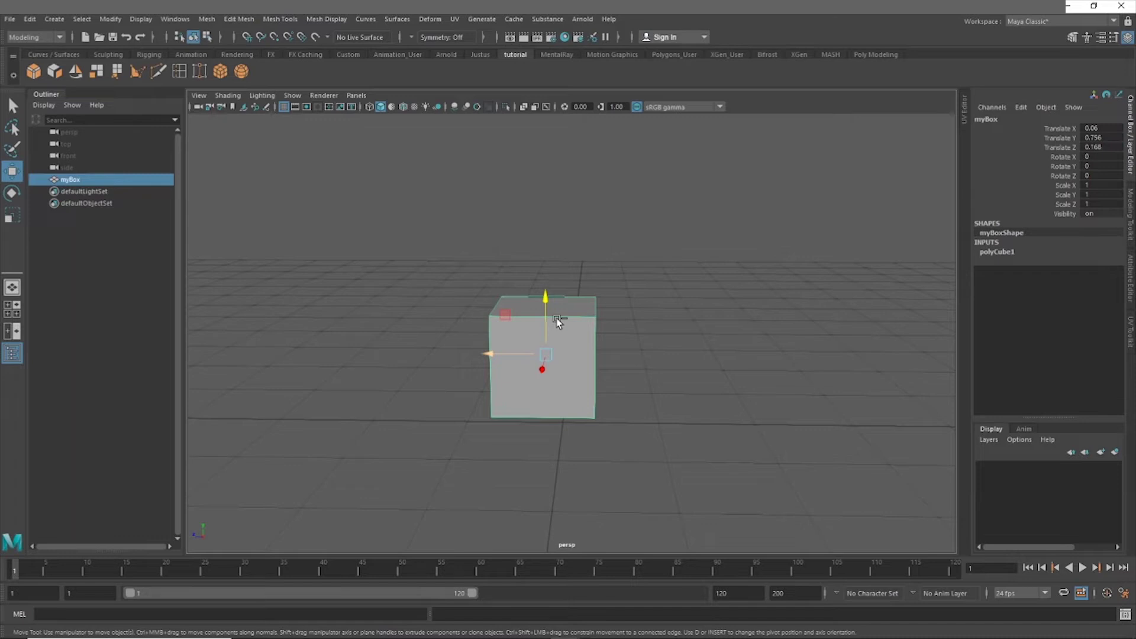
# - Save the scene again over the existing file, continue past the student version notice, and return to the Move tool
pyautogui.press('q')
pyautogui.hotkey('ctrl', 's')
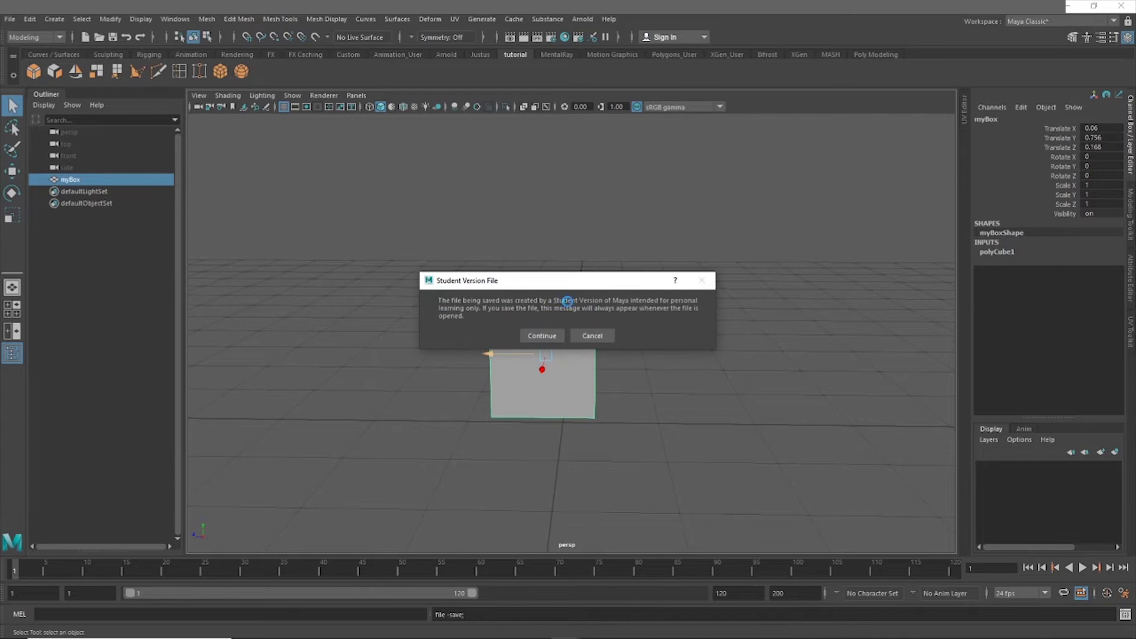
pyautogui.click(540, 336)
pyautogui.press('w')
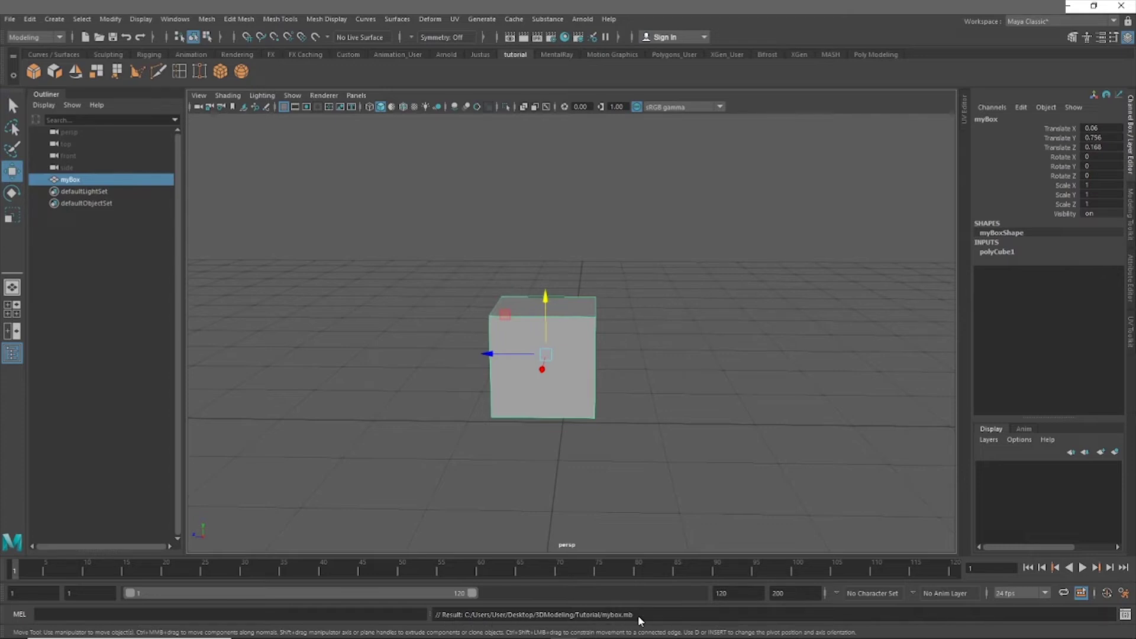
# - Switch myBox to edge selection mode and examine its edges from several angles
pyautogui.keyDown('alt'); pyautogui.moveTo(636, 337); pyautogui.dragTo(616, 309); pyautogui.keyUp('alt')
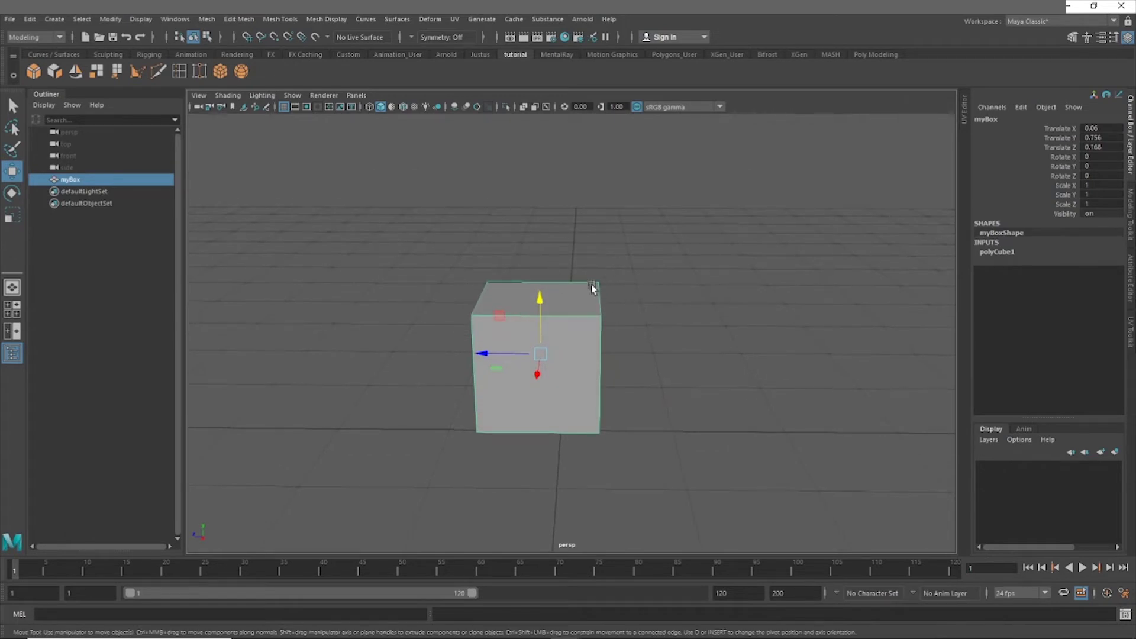
pyautogui.rightClick(612, 196)
pyautogui.moveTo(615, 197); pyautogui.dragTo(604, 162, button='right')
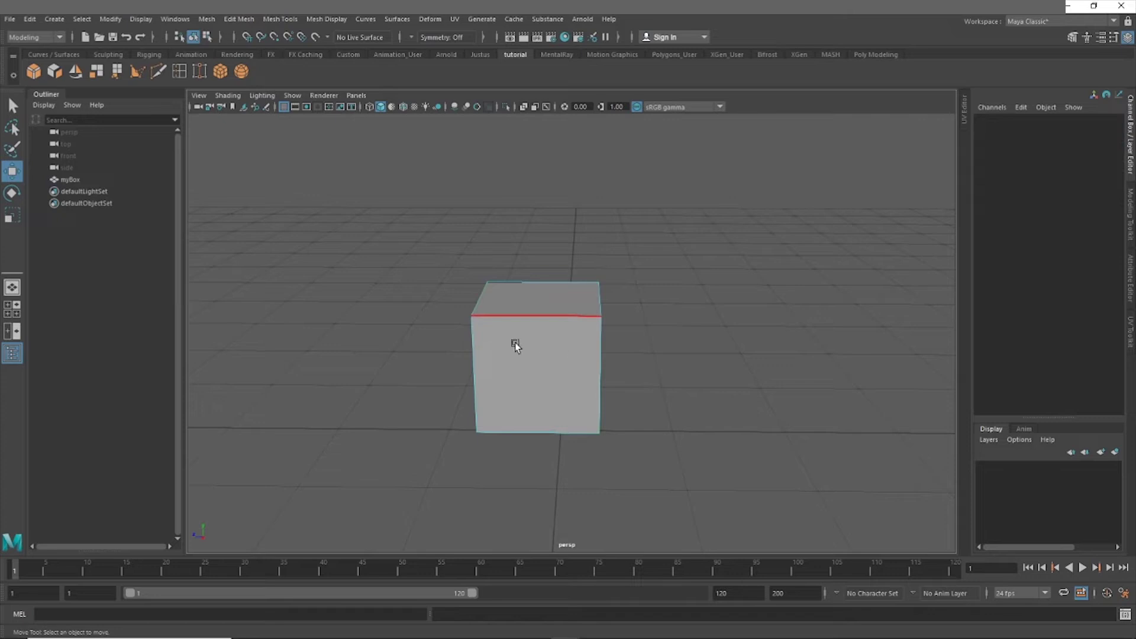
pyautogui.keyDown('alt'); pyautogui.moveTo(548, 254); pyautogui.dragTo(428, 331); pyautogui.keyUp('alt')
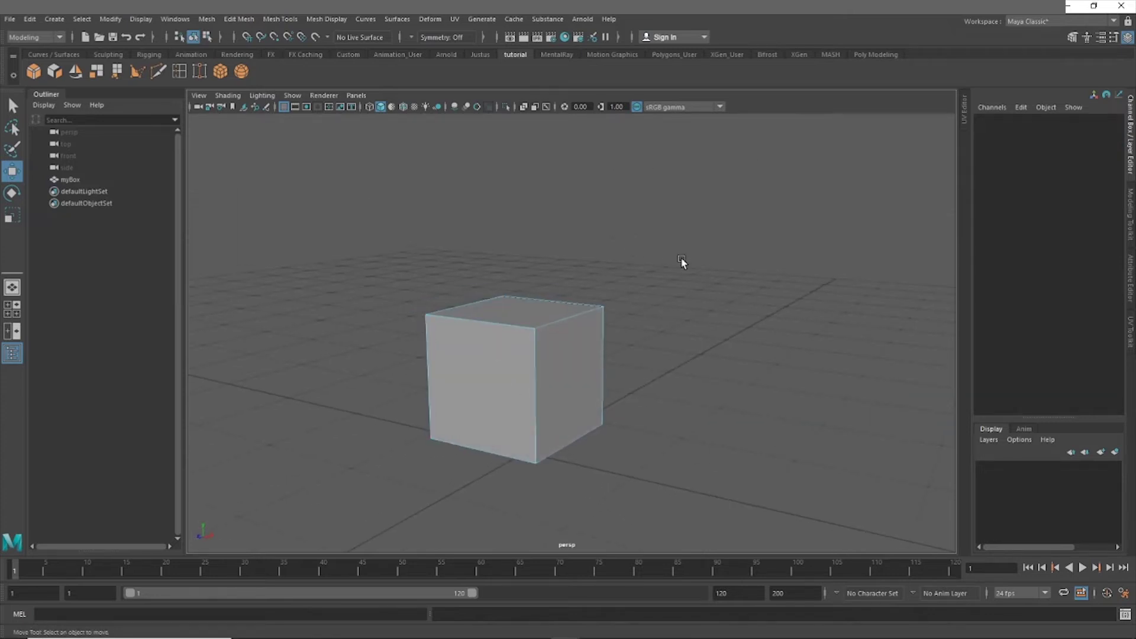
pyautogui.keyDown('alt'); pyautogui.moveTo(680, 260); pyautogui.dragTo(573, 331); pyautogui.keyUp('alt')
pyautogui.keyDown('alt'); pyautogui.moveTo(773, 309); pyautogui.dragTo(772, 351); pyautogui.keyUp('alt')
# - Select the top front edge of myBox, try raising it with the Move tool, and clear the selection
pyautogui.click(560, 323)
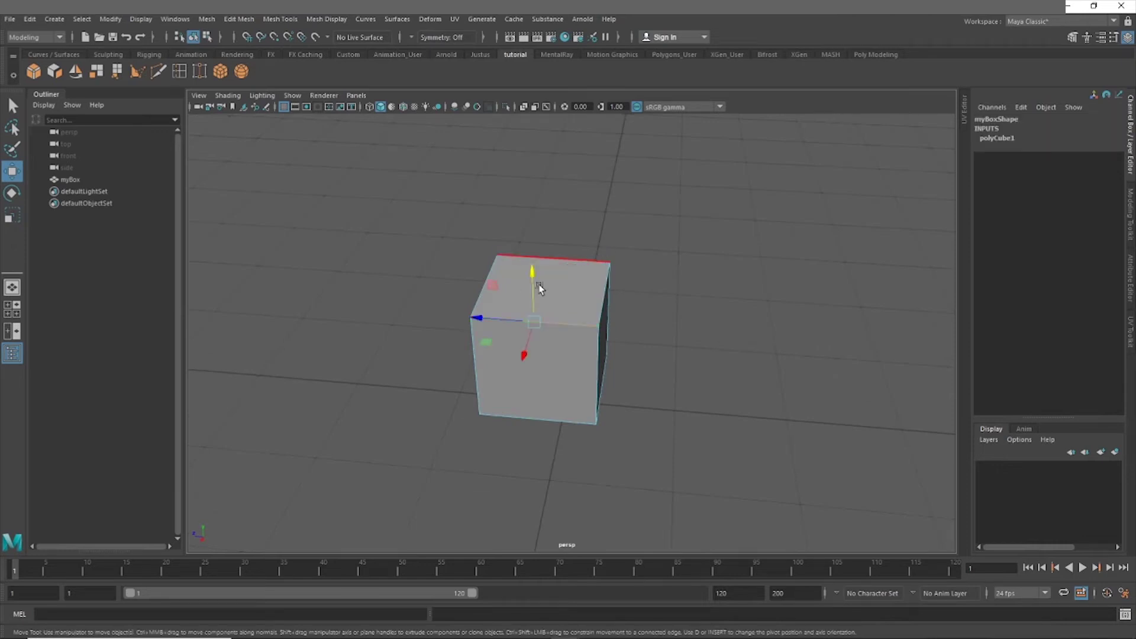
pyautogui.moveTo(529, 284); pyautogui.dragTo(525, 162)
pyautogui.keyDown('alt'); pyautogui.moveTo(656, 198); pyautogui.dragTo(680, 337); pyautogui.keyUp('alt')
pyautogui.click(681, 309)
pyautogui.keyDown('alt'); pyautogui.moveTo(588, 310); pyautogui.dragTo(629, 268); pyautogui.keyUp('alt')
pyautogui.scroll(-2, 682, 294)
# - Switch myBox to vertex selection mode and select its four top vertices
pyautogui.rightClick(623, 269)
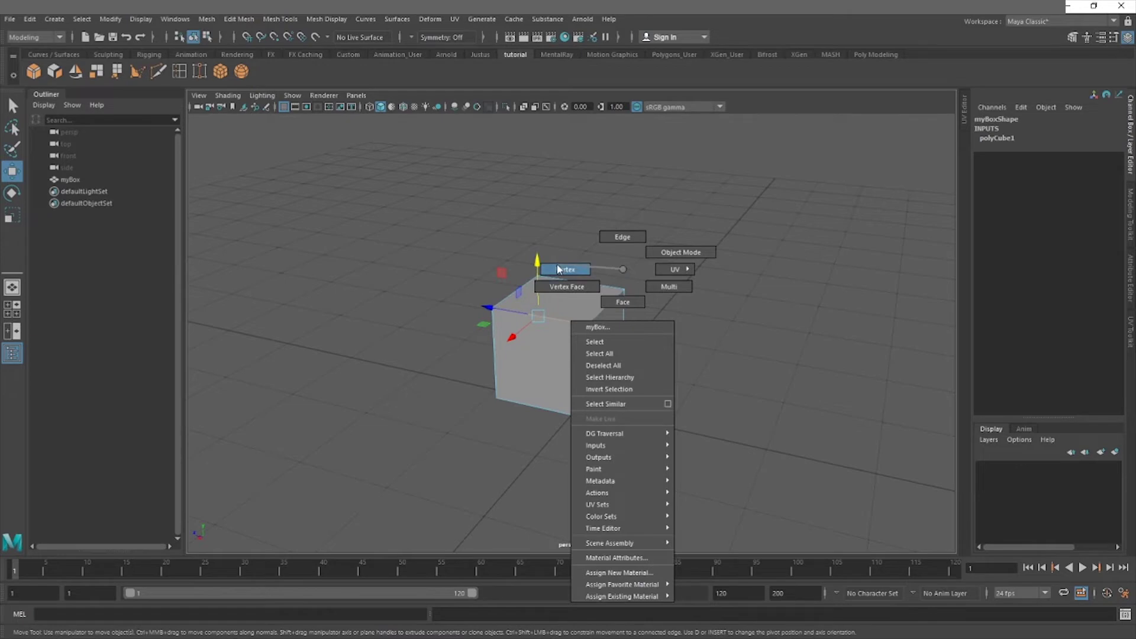
pyautogui.moveTo(556, 269); pyautogui.dragTo(558, 269, button='right')
pyautogui.keyDown('alt'); pyautogui.moveTo(544, 273); pyautogui.dragTo(588, 252); pyautogui.keyUp('alt')
pyautogui.moveTo(686, 218); pyautogui.dragTo(370, 334)
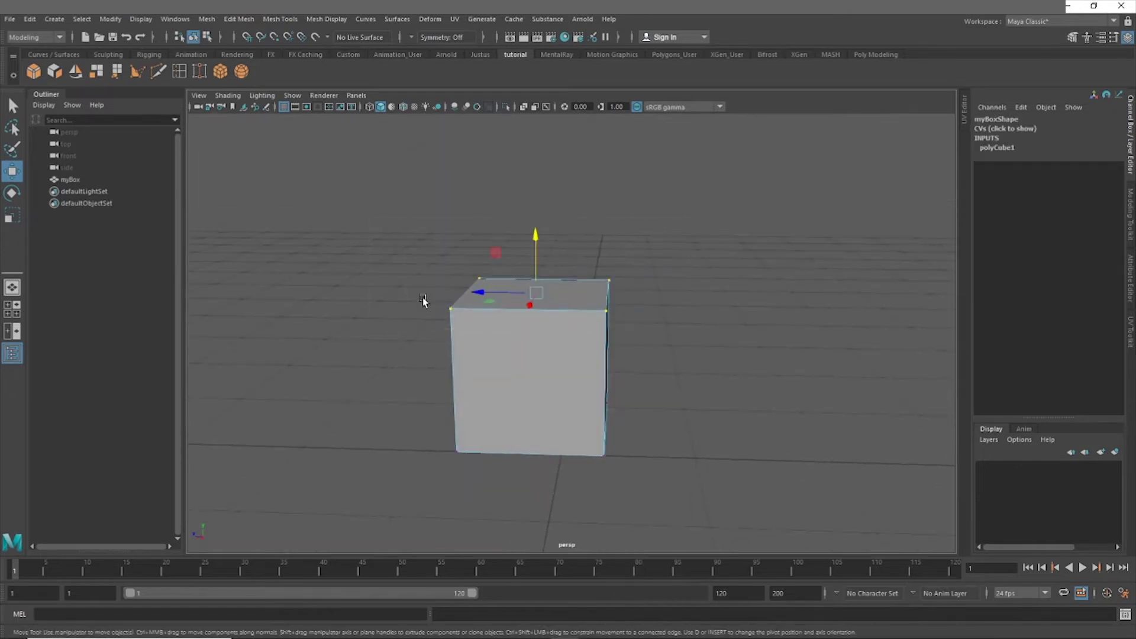
pyautogui.keyDown('alt'); pyautogui.moveTo(422, 300); pyautogui.dragTo(612, 244); pyautogui.keyUp('alt')
# - Select a single top corner vertex, move it vertically, undo the move, and deselect the vertex
pyautogui.moveTo(520, 265); pyautogui.dragTo(548, 291)
pyautogui.moveTo(535, 237); pyautogui.dragTo(532, 245)
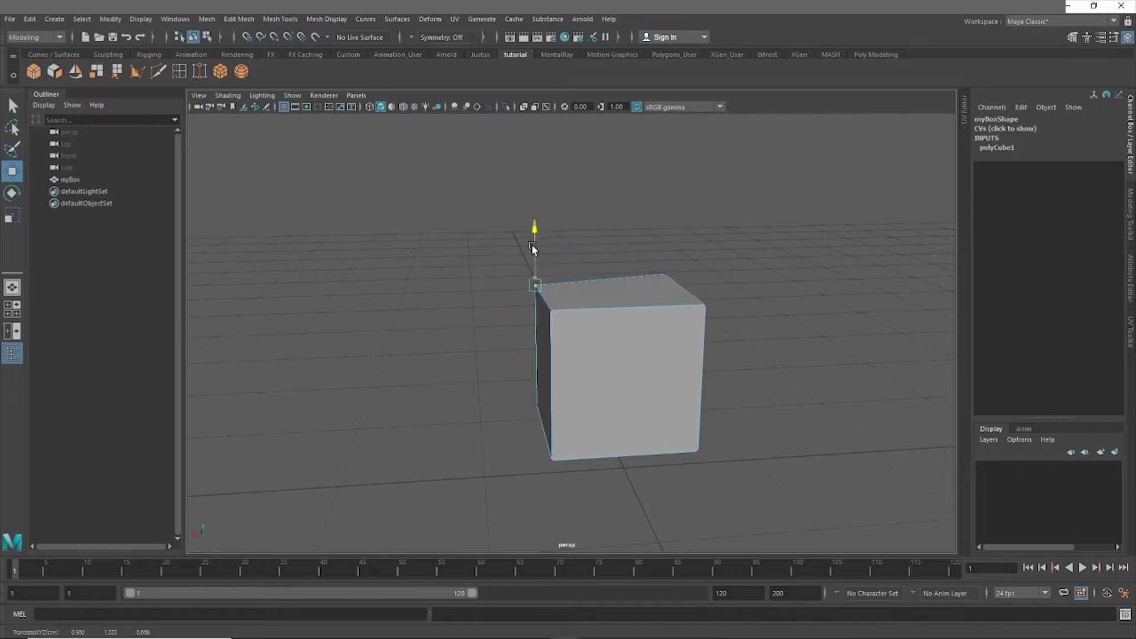
pyautogui.hotkey('ctrl', 'z')
pyautogui.keyDown('alt'); pyautogui.moveTo(626, 258); pyautogui.dragTo(702, 249); pyautogui.keyUp('alt')
pyautogui.click(703, 248)
# - Select all vertices of myBox, try moving them together, and undo the change
pyautogui.keyDown('alt'); pyautogui.moveTo(562, 248); pyautogui.dragTo(465, 314); pyautogui.keyUp('alt')
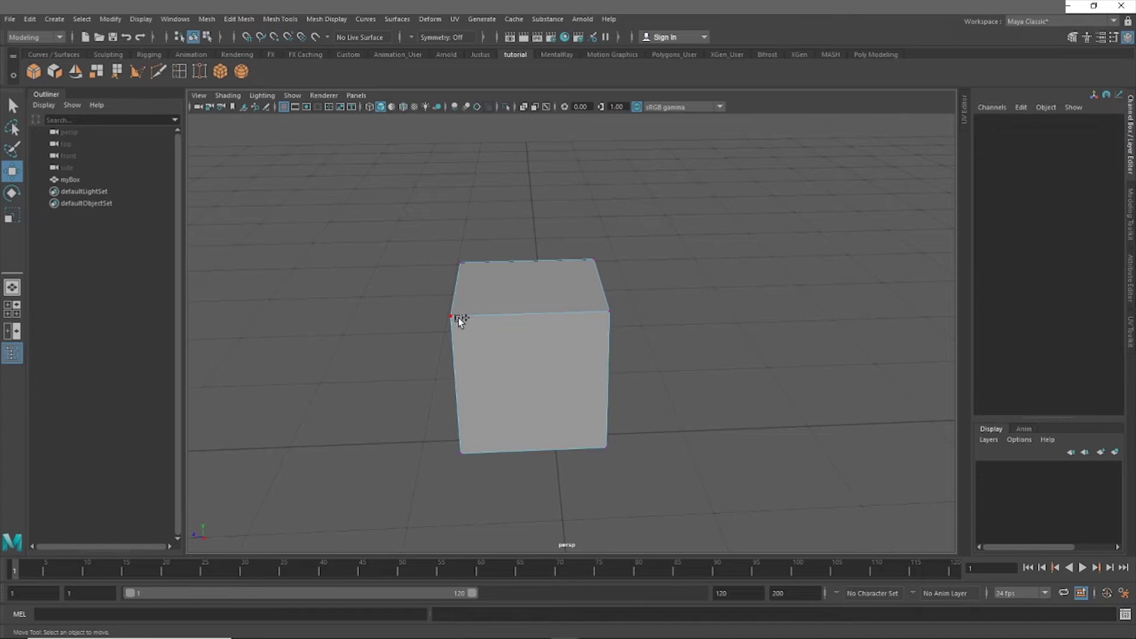
pyautogui.click(458, 317)
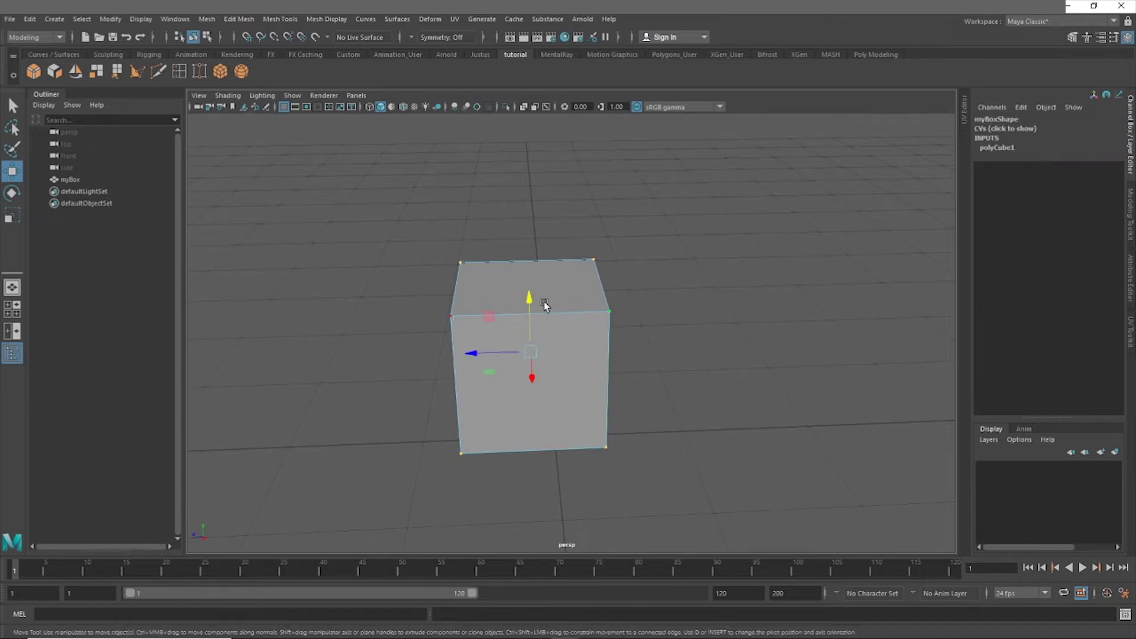
pyautogui.moveTo(542, 304); pyautogui.dragTo(591, 324)
pyautogui.hotkey('ctrl', 'z')
# - Return myBox to edge selection mode and try raising one of its top side edges
pyautogui.keyDown('alt'); pyautogui.moveTo(591, 325); pyautogui.dragTo(617, 302); pyautogui.keyUp('alt')
pyautogui.moveTo(617, 308); pyautogui.dragTo(633, 243, button='right')
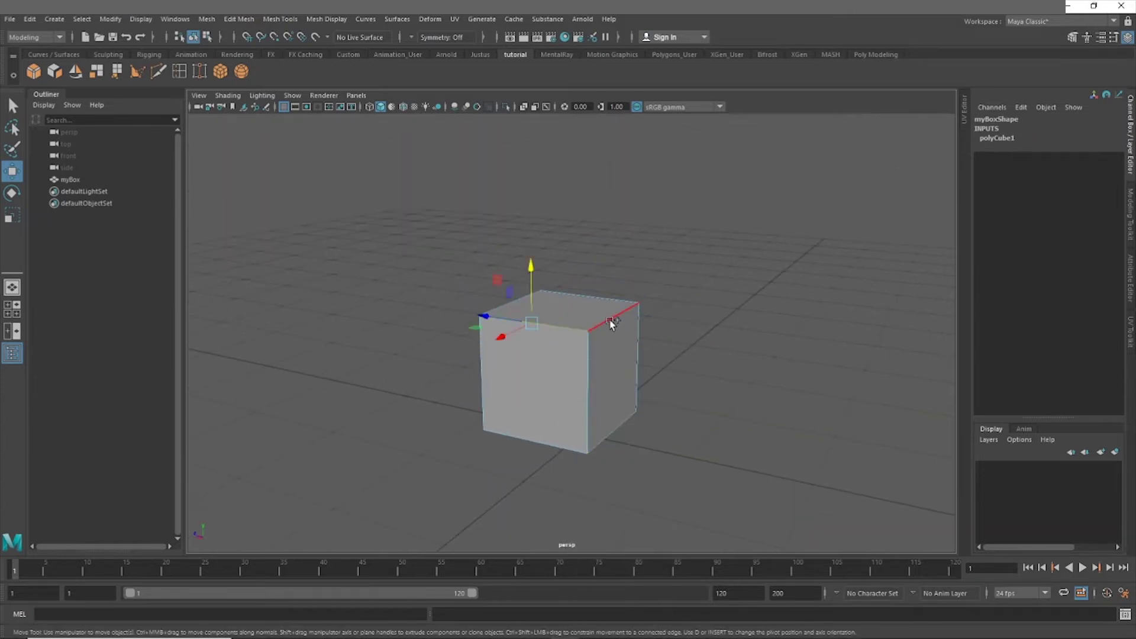
pyautogui.keyDown('alt'); pyautogui.moveTo(750, 311); pyautogui.dragTo(672, 322); pyautogui.keyUp('alt')
pyautogui.click(783, 269)
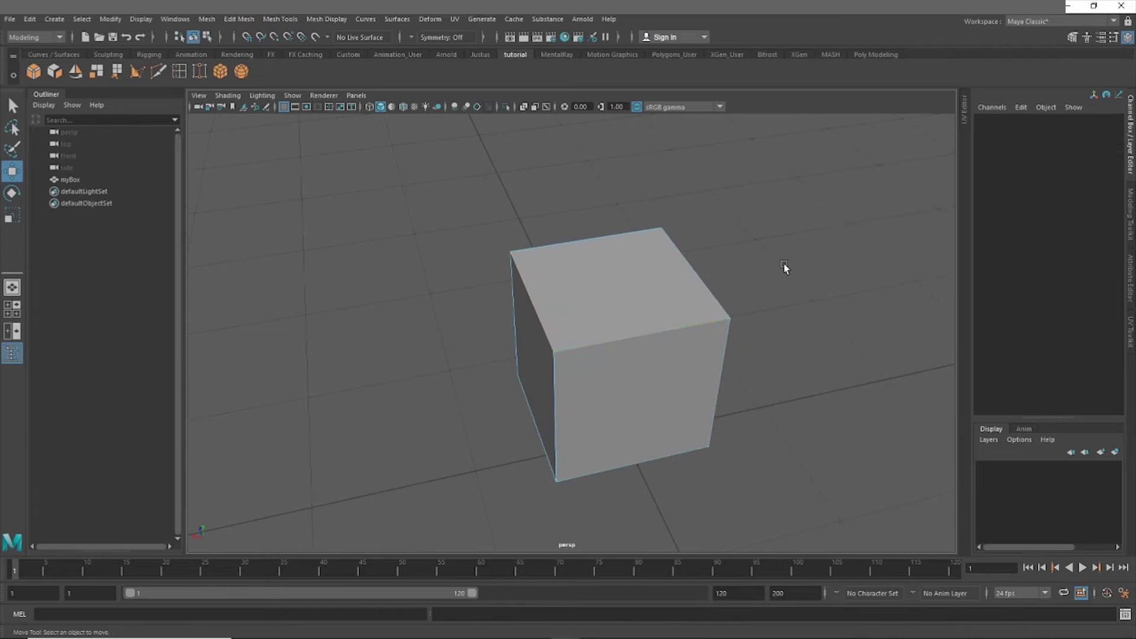
pyautogui.click(548, 298)
pyautogui.keyDown('alt'); pyautogui.moveTo(548, 298); pyautogui.dragTo(605, 259); pyautogui.keyUp('alt')
pyautogui.moveTo(533, 249); pyautogui.dragTo(533, 173)
# - Examine the shape of myBox from several distances and angles
pyautogui.scroll(-10, 605, 259)
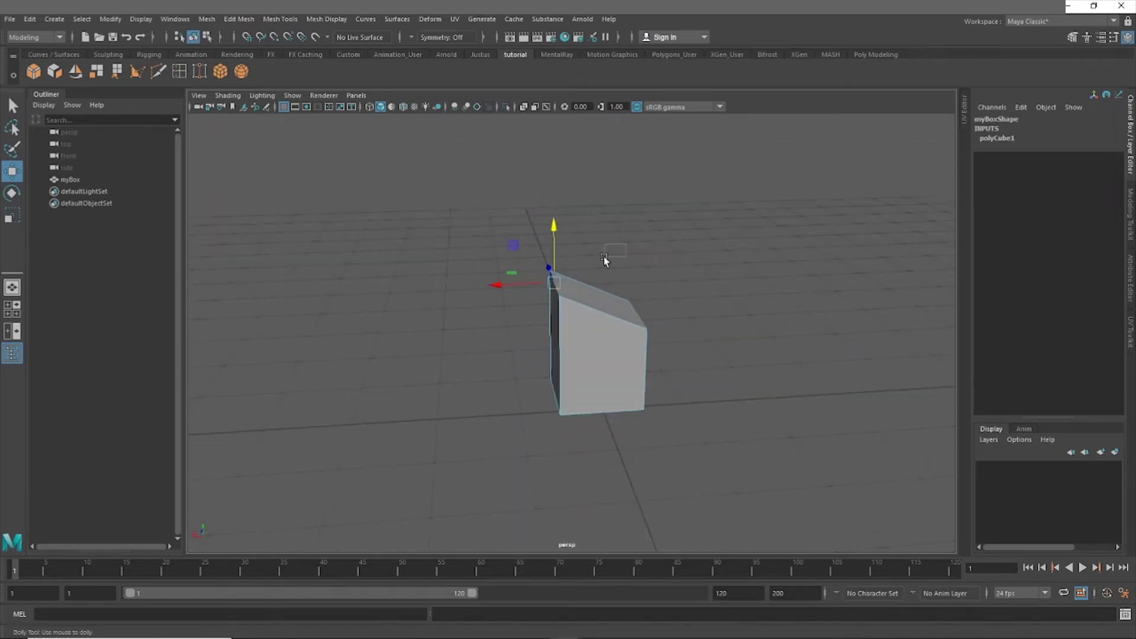
pyautogui.scroll(4, 620, 278)
pyautogui.scroll(-8, 628, 278)
pyautogui.scroll(14, 594, 284)
pyautogui.keyDown('alt'); pyautogui.moveTo(631, 279); pyautogui.dragTo(606, 261); pyautogui.keyUp('alt')
pyautogui.keyDown('alt'); pyautogui.moveTo(607, 260); pyautogui.dragTo(611, 239, button='middle'); pyautogui.keyUp('alt')
pyautogui.keyDown('alt'); pyautogui.moveTo(611, 240); pyautogui.dragTo(565, 334); pyautogui.keyUp('alt')
pyautogui.scroll(4, 616, 309)
pyautogui.keyDown('alt'); pyautogui.moveTo(565, 335); pyautogui.dragTo(652, 303, button='middle'); pyautogui.keyUp('alt')
pyautogui.scroll(7, 652, 303)
pyautogui.keyDown('alt'); pyautogui.moveTo(652, 303); pyautogui.dragTo(636, 311); pyautogui.keyUp('alt')
pyautogui.keyDown('alt'); pyautogui.moveTo(636, 311); pyautogui.dragTo(616, 256, button='middle'); pyautogui.keyUp('alt')
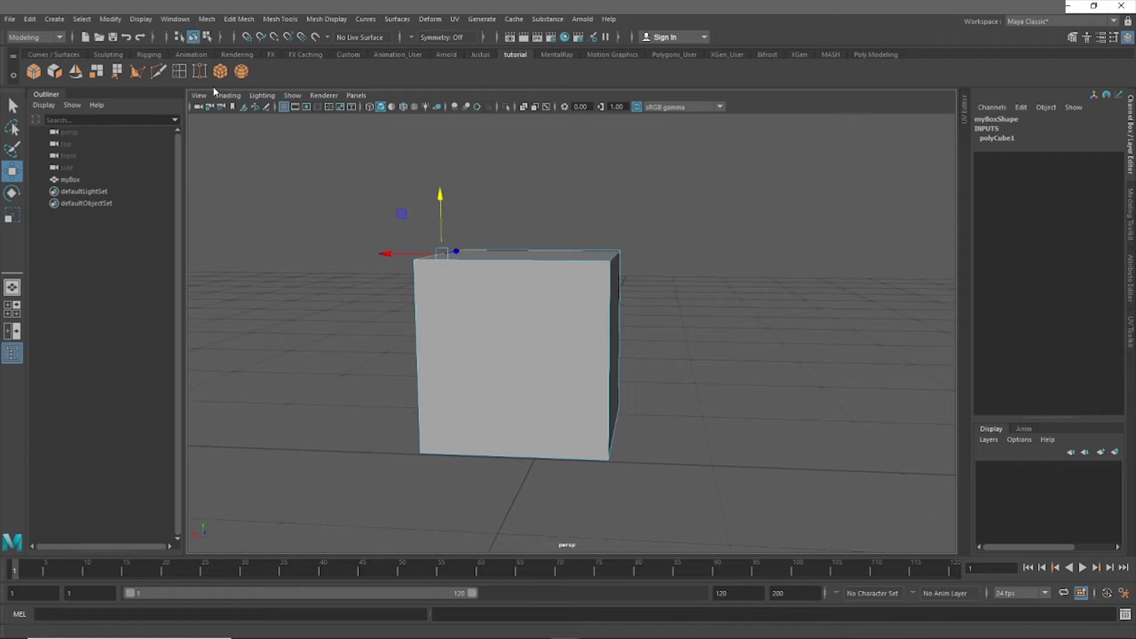
# - Insert a horizontal edge loop around the sides of myBox with the Insert Edge Loop tool
pyautogui.click(182, 71)
pyautogui.click(413, 349)
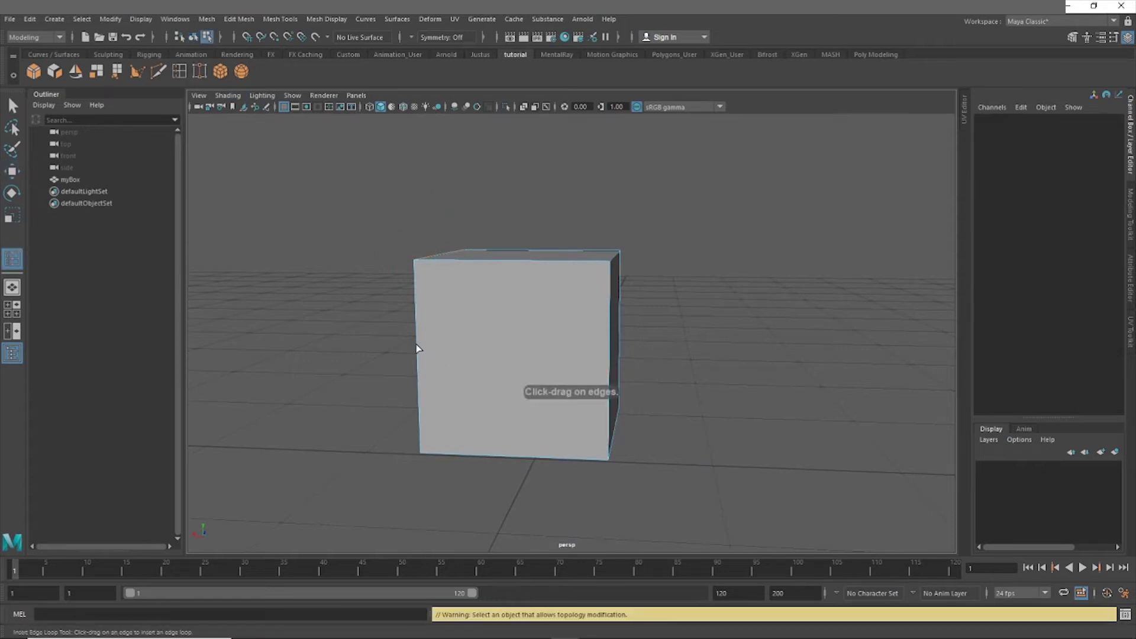
pyautogui.keyDown('alt'); pyautogui.moveTo(413, 350); pyautogui.dragTo(598, 283); pyautogui.keyUp('alt')
# - Switch myBox to face selection mode with the Move tool and select a side face below the new edge loop
pyautogui.rightClick(602, 285)
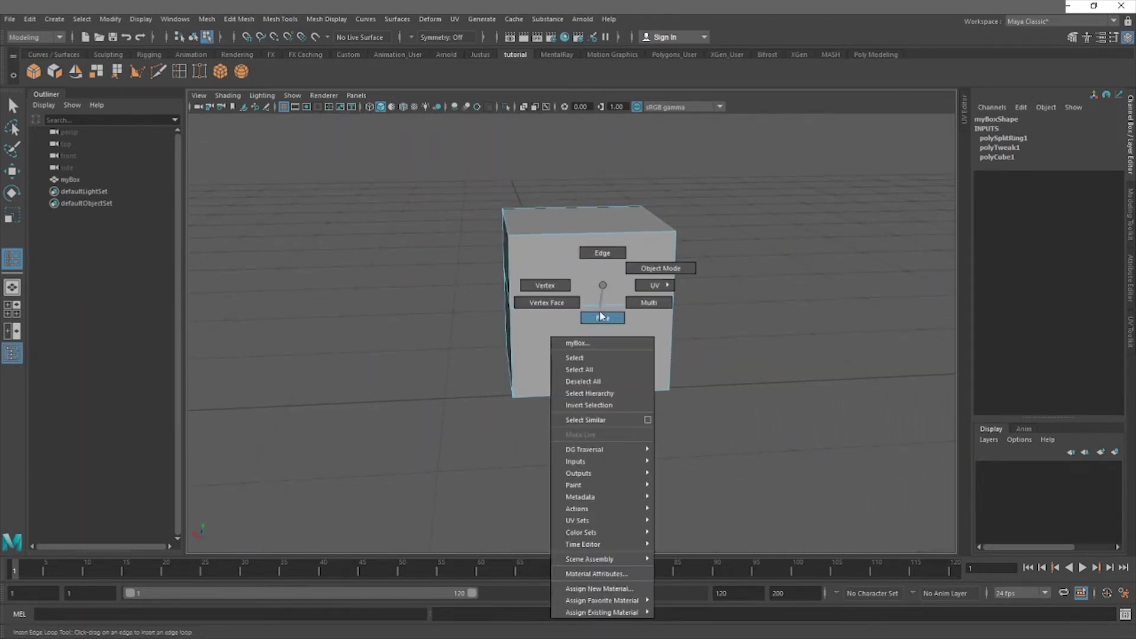
pyautogui.moveTo(601, 324); pyautogui.dragTo(598, 317, button='right')
pyautogui.keyDown('alt'); pyautogui.moveTo(597, 318); pyautogui.dragTo(555, 258); pyautogui.keyUp('alt')
pyautogui.moveTo(556, 258)
pyautogui.mouseDown(button='right')
pyautogui.moveTo(557, 292)
pyautogui.moveTo(537, 261)
pyautogui.mouseUp(button='right')
pyautogui.press('w')
pyautogui.keyDown('alt'); pyautogui.moveTo(536, 324); pyautogui.dragTo(467, 314); pyautogui.keyUp('alt')
pyautogui.click(412, 341)
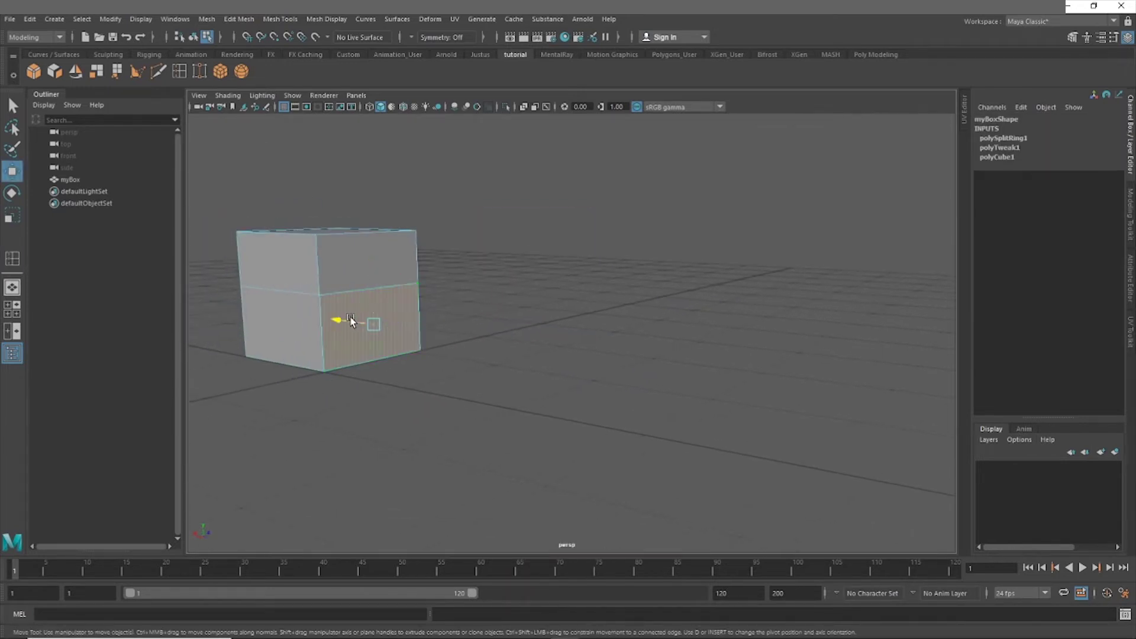
pyautogui.keyDown('alt'); pyautogui.moveTo(348, 312); pyautogui.dragTo(541, 303); pyautogui.keyUp('alt')
pyautogui.scroll(5, 555, 311)
# - In edge mode, select the inserted horizontal edge loop and move it slightly down the box
pyautogui.moveTo(540, 282); pyautogui.dragTo(544, 244, button='right')
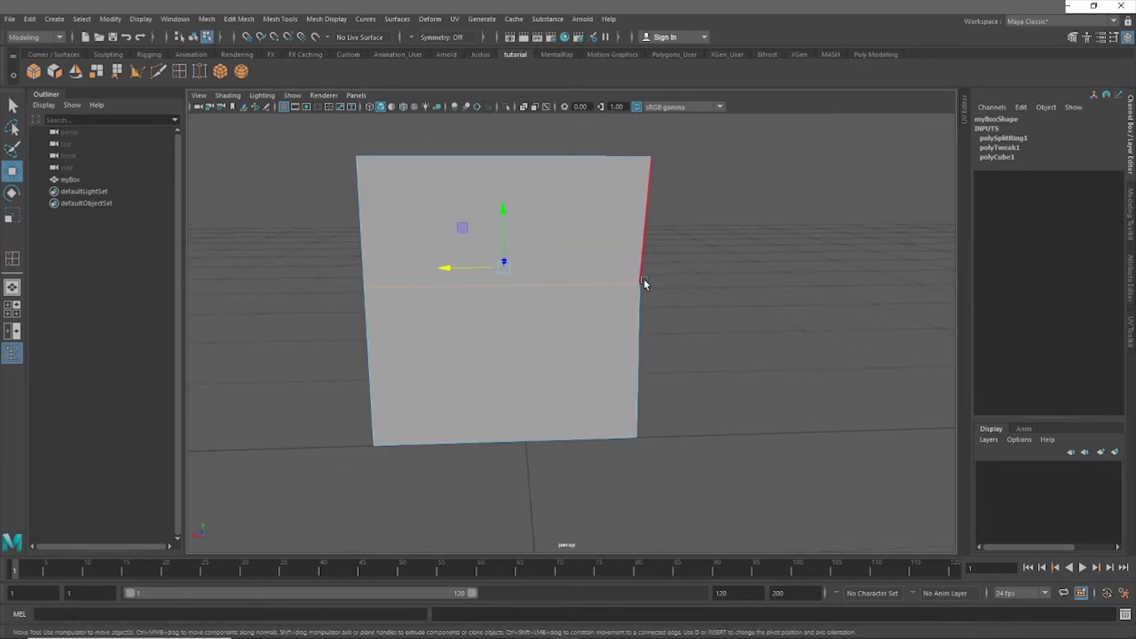
pyautogui.moveTo(644, 284)
pyautogui.keyDown('alt'); pyautogui.mouseDown()
pyautogui.moveTo(667, 284)
pyautogui.moveTo(590, 284)
pyautogui.moveTo(646, 288)
pyautogui.mouseUp(); pyautogui.keyUp('alt')
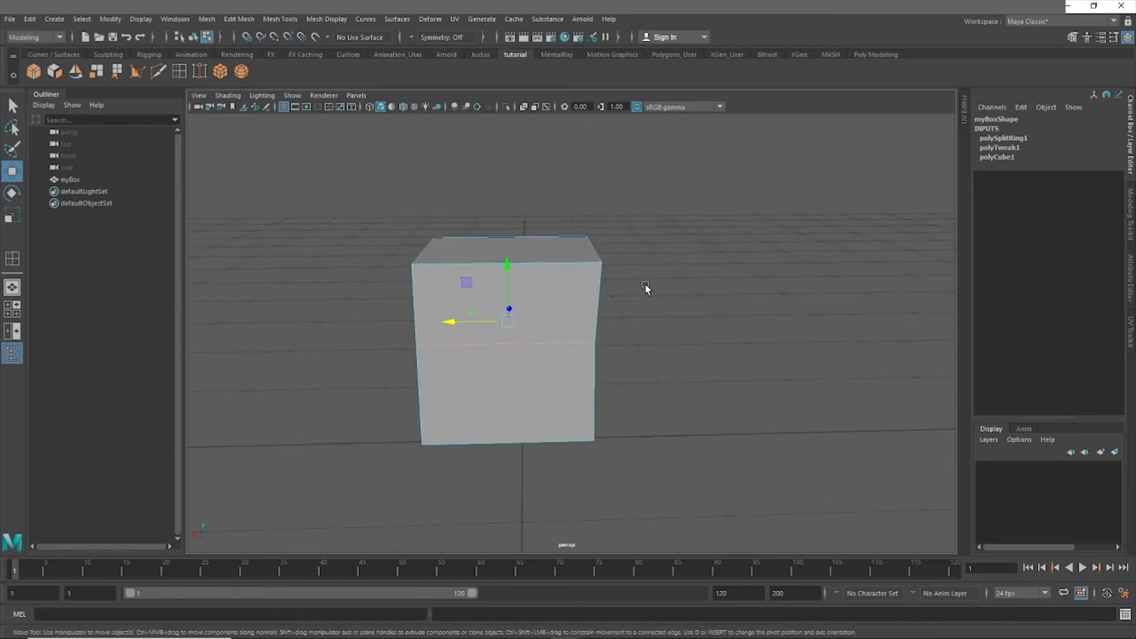
pyautogui.keyDown('alt'); pyautogui.moveTo(523, 337); pyautogui.dragTo(703, 242); pyautogui.keyUp('alt')
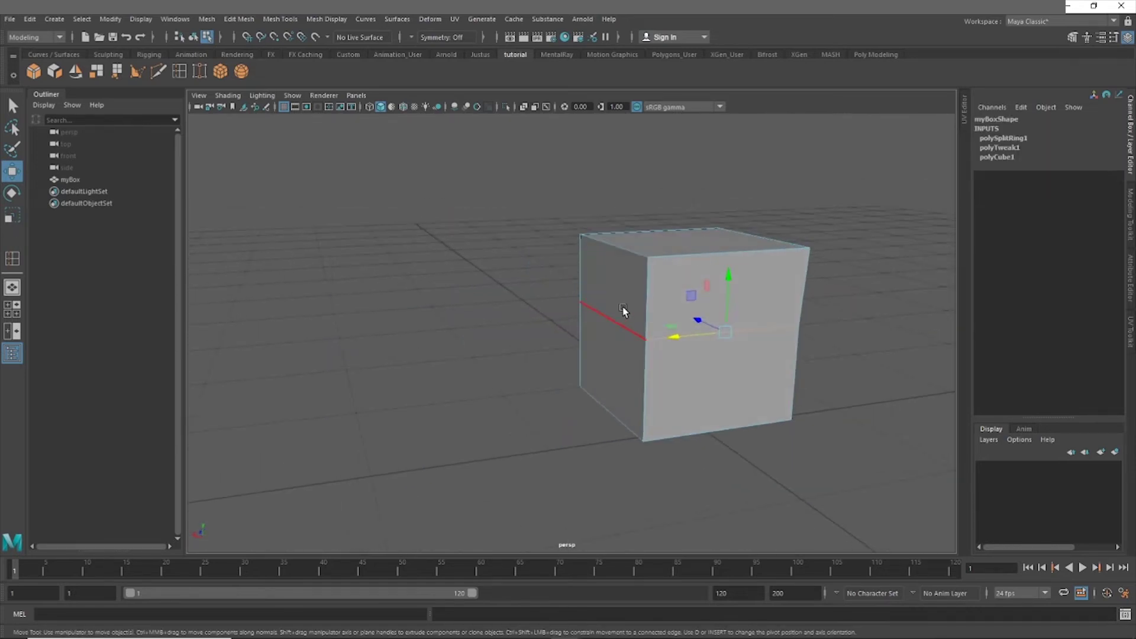
pyautogui.keyDown('alt'); pyautogui.moveTo(616, 307); pyautogui.dragTo(727, 236); pyautogui.keyUp('alt')
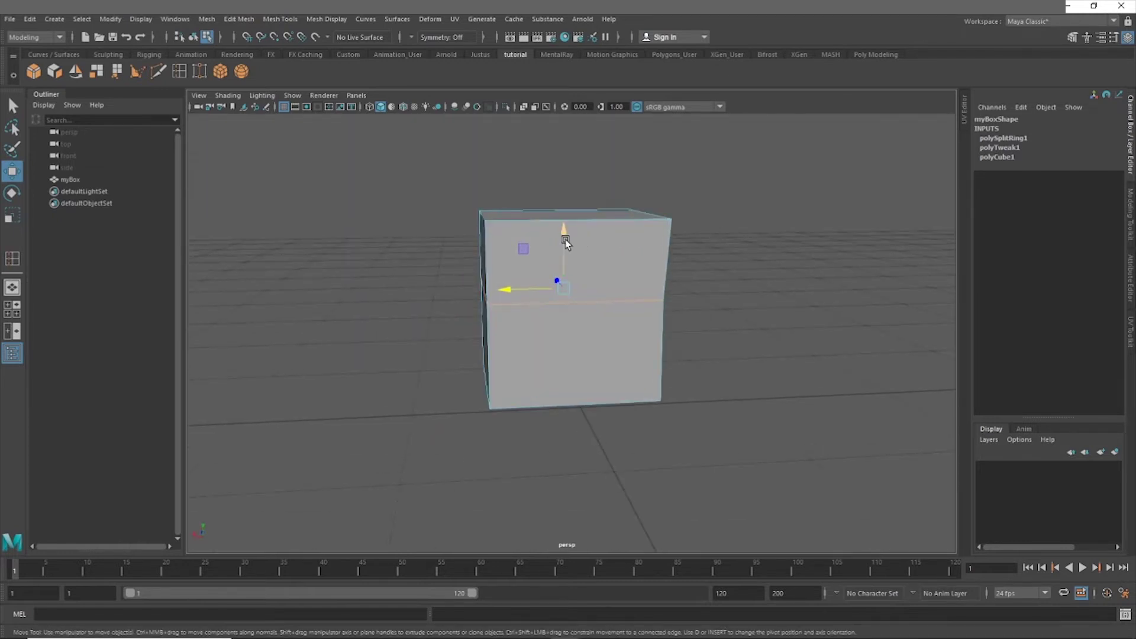
pyautogui.moveTo(566, 242)
pyautogui.mouseDown()
pyautogui.moveTo(562, 118)
pyautogui.moveTo(543, 314)
pyautogui.moveTo(554, 233)
pyautogui.moveTo(553, 312)
pyautogui.moveTo(570, 223)
pyautogui.moveTo(570, 310)
pyautogui.moveTo(581, 240)
pyautogui.mouseUp()
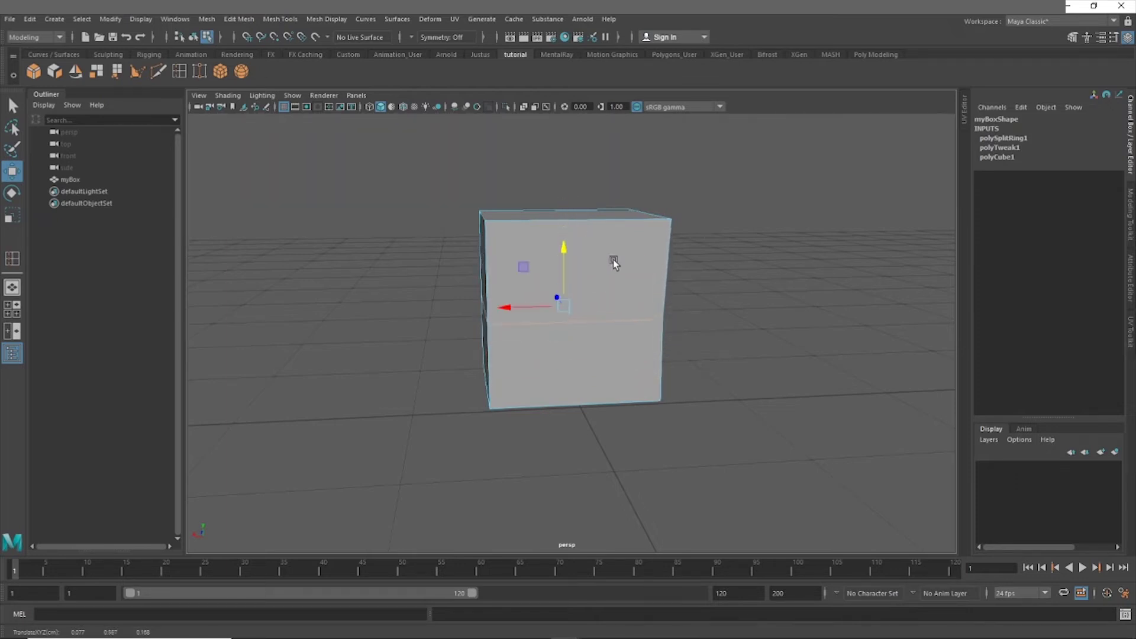
pyautogui.scroll(-5, 606, 258)
# - Return myBox to object mode and clear the selection
pyautogui.moveTo(602, 255); pyautogui.dragTo(646, 231, button='right')
pyautogui.click(587, 261)
pyautogui.scroll(5, 586, 262)
pyautogui.keyDown('alt'); pyautogui.moveTo(586, 261); pyautogui.dragTo(589, 265); pyautogui.keyUp('alt')
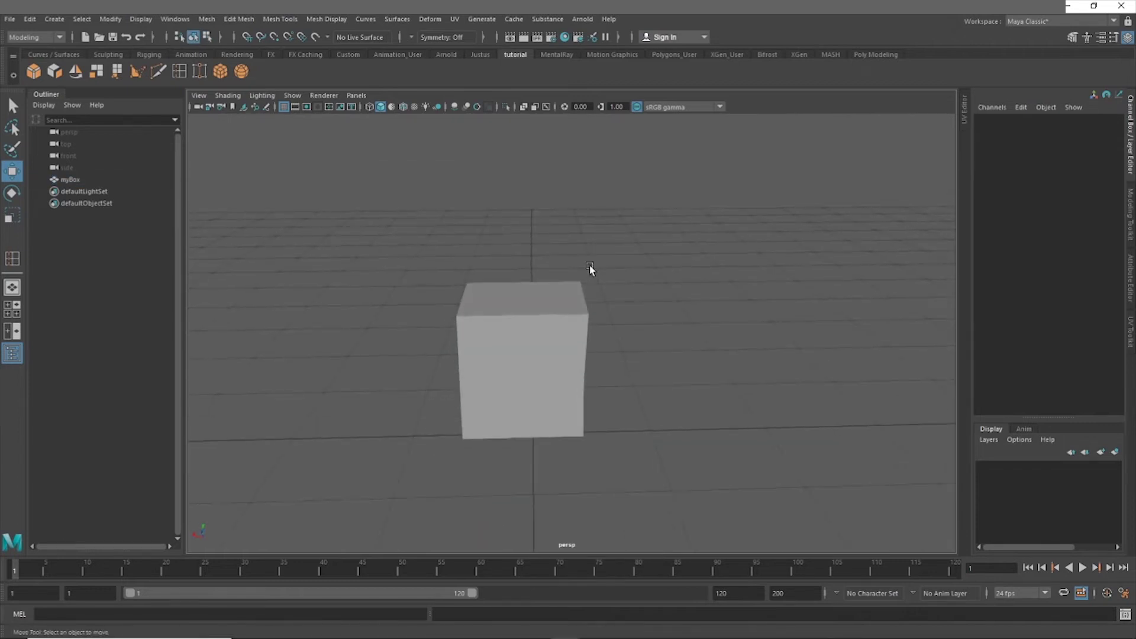
pyautogui.moveTo(560, 295); pyautogui.dragTo(613, 273, button='right')
pyautogui.scroll(-5, 636, 290)
pyautogui.keyDown('alt'); pyautogui.moveTo(637, 289); pyautogui.dragTo(598, 296); pyautogui.keyUp('alt')
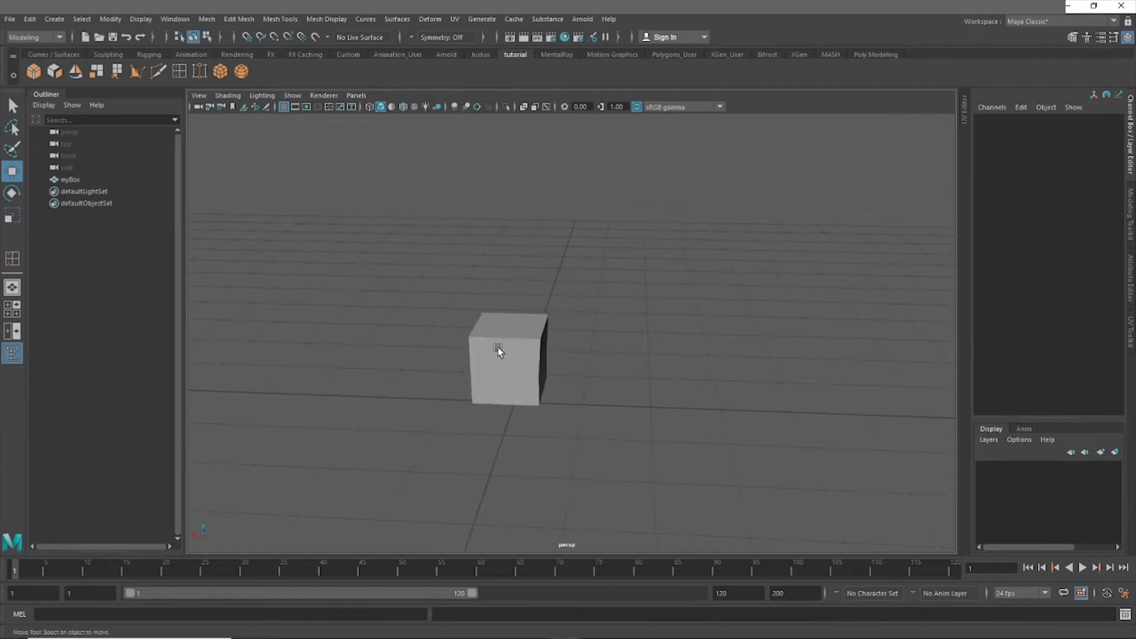
# - Switch myBox to vertex mode, select a group of vertices, try raising them, and undo the move
pyautogui.click(500, 351)
pyautogui.scroll(5, 560, 329)
pyautogui.keyDown('alt'); pyautogui.moveTo(560, 329); pyautogui.dragTo(585, 319); pyautogui.keyUp('alt')
pyautogui.keyDown('alt'); pyautogui.moveTo(586, 319); pyautogui.dragTo(597, 312, button='middle'); pyautogui.keyUp('alt')
pyautogui.moveTo(592, 285); pyautogui.dragTo(553, 278, button='right')
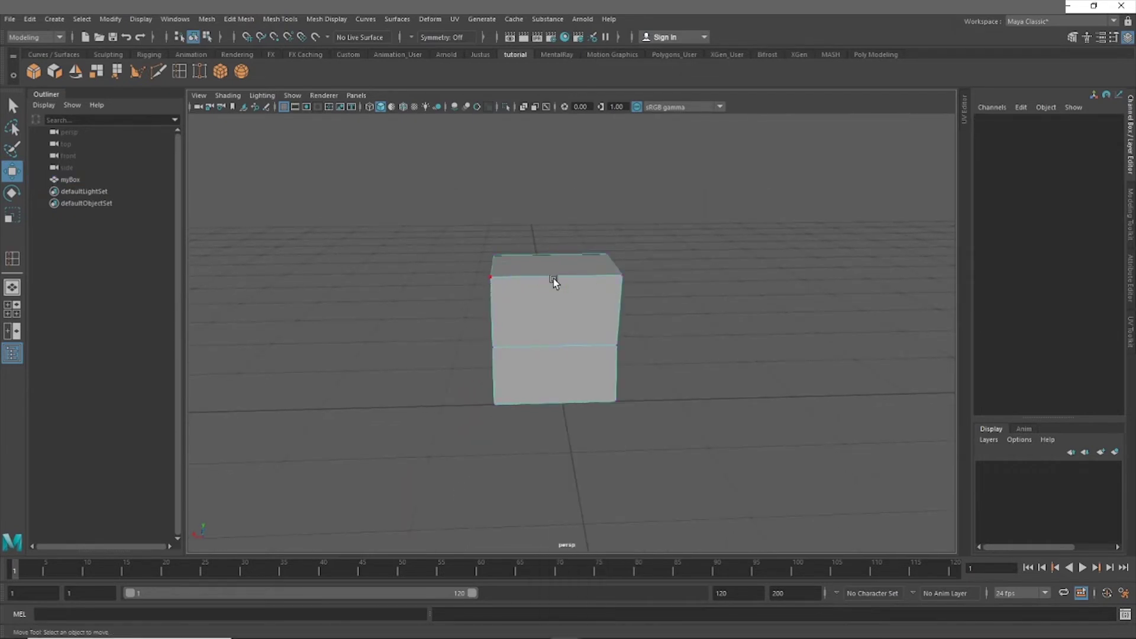
pyautogui.click(561, 274)
pyautogui.moveTo(553, 210); pyautogui.dragTo(409, 420)
pyautogui.moveTo(488, 313); pyautogui.dragTo(473, 264)
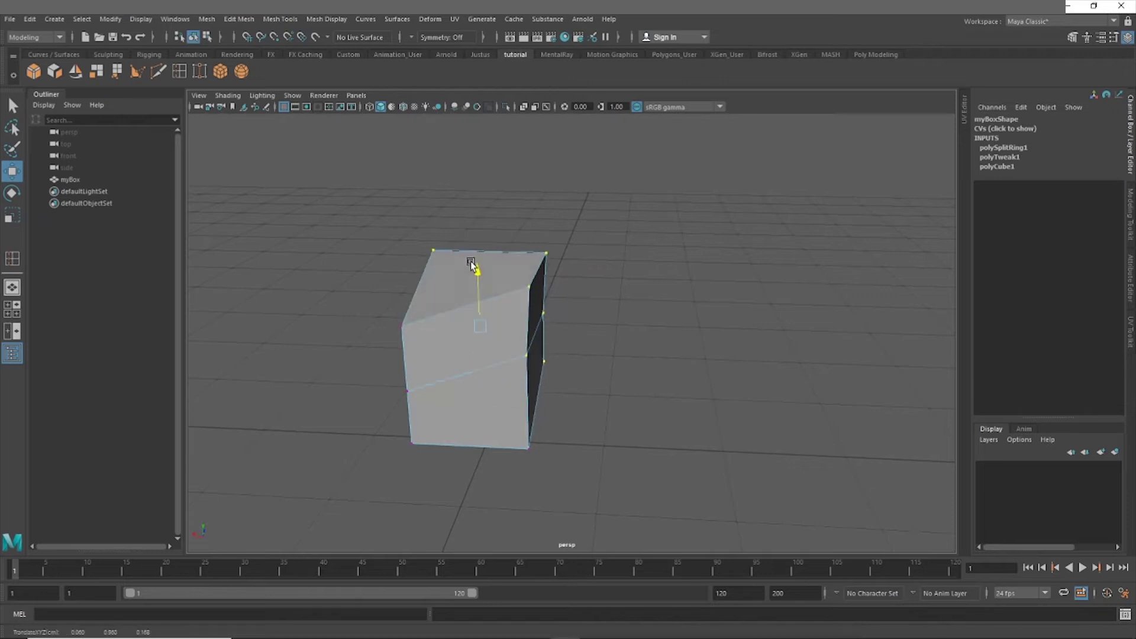
pyautogui.hotkey('ctrl', 'z')
# - Switch back to object mode and move myBox freely to about X -0.49, Y 1.51, Z 0.55
pyautogui.rightClick(561, 281)
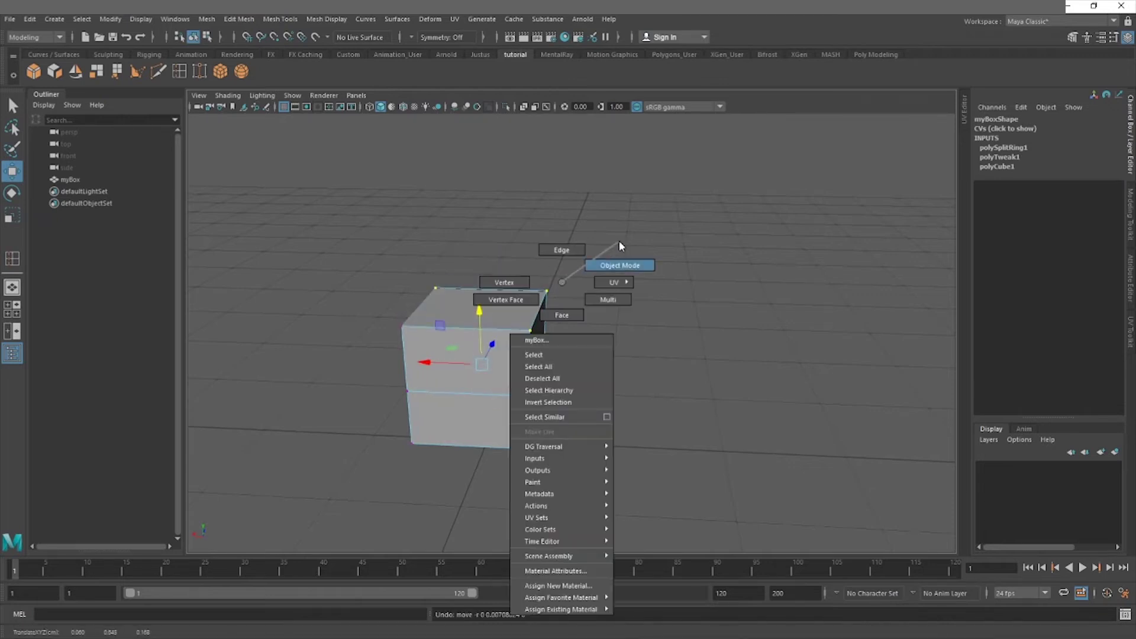
pyautogui.click(619, 265)
pyautogui.moveTo(483, 305); pyautogui.dragTo(512, 294)
pyautogui.scroll(-5, 540, 276)
pyautogui.scroll(5, 540, 277)
pyautogui.moveTo(478, 423); pyautogui.dragTo(513, 377)
pyautogui.scroll(-5, 513, 377)
pyautogui.keyDown('alt'); pyautogui.moveTo(513, 377); pyautogui.dragTo(554, 346); pyautogui.keyUp('alt')
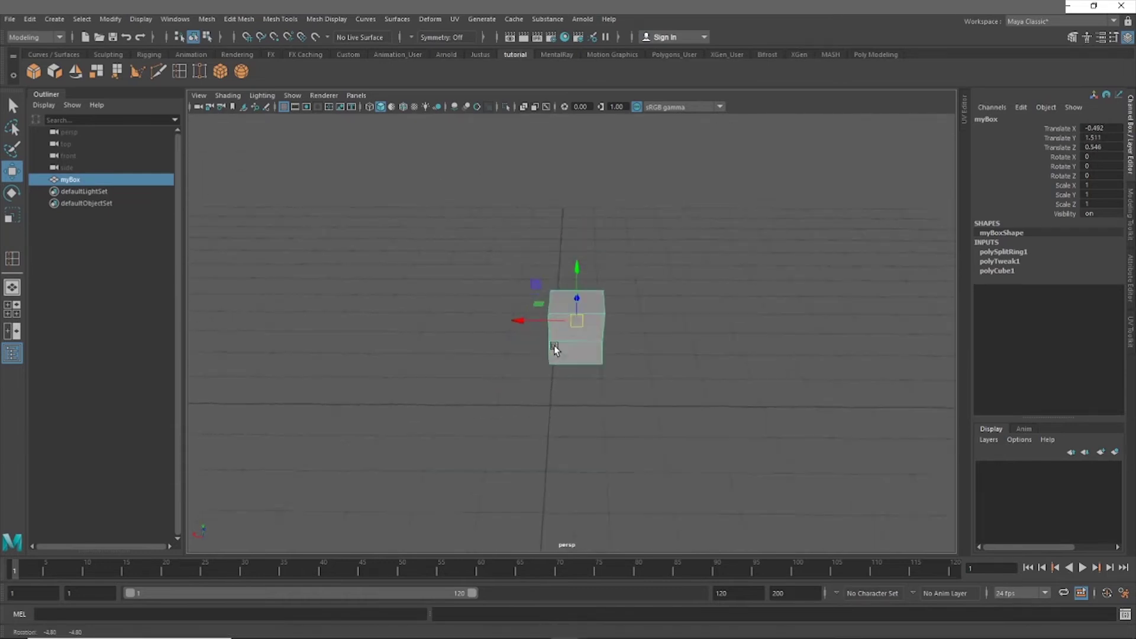
pyautogui.keyDown('alt'); pyautogui.moveTo(554, 345); pyautogui.dragTo(519, 368, button='middle'); pyautogui.keyUp('alt')
pyautogui.scroll(4, 497, 349)
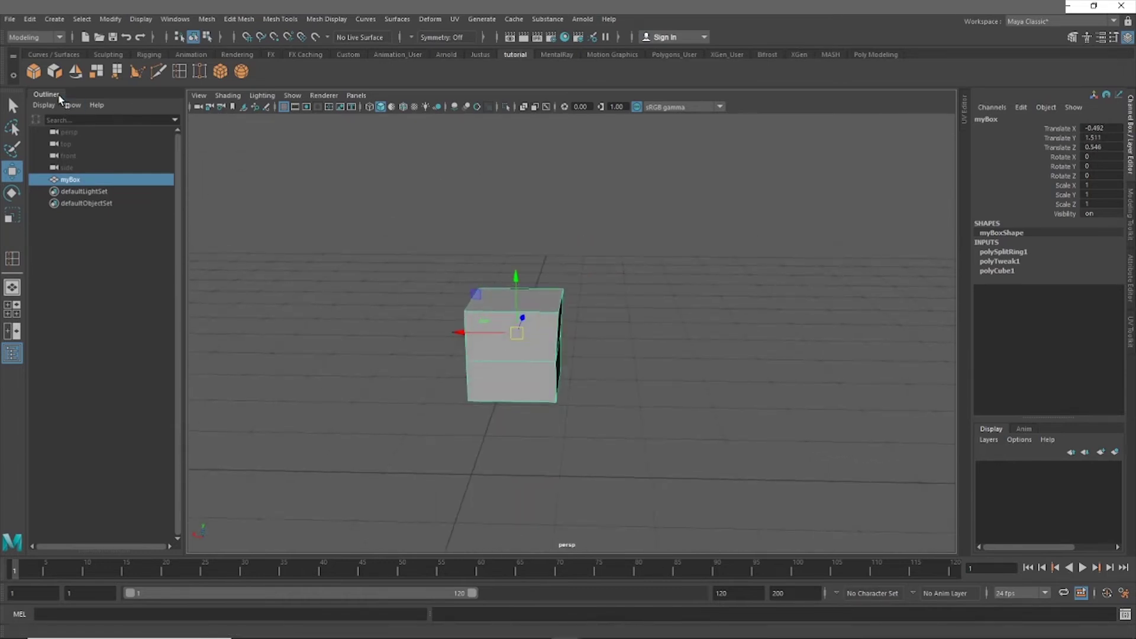
# - Hide the Outliner, and collapse and reopen the Channel Box
pyautogui.click(16, 355)
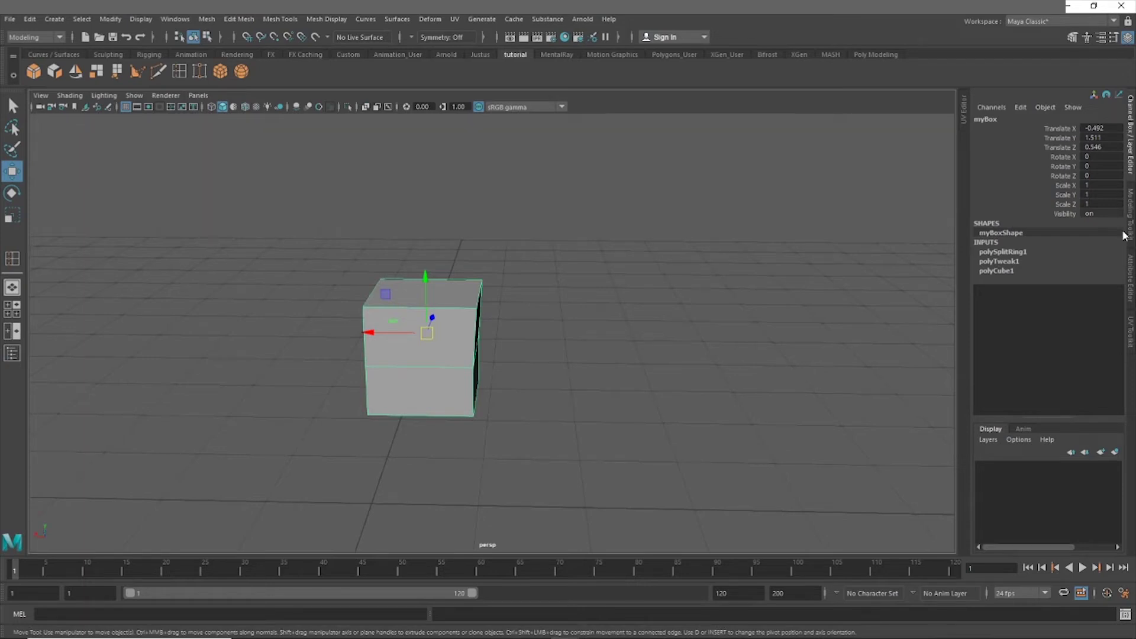
pyautogui.click(1131, 113)
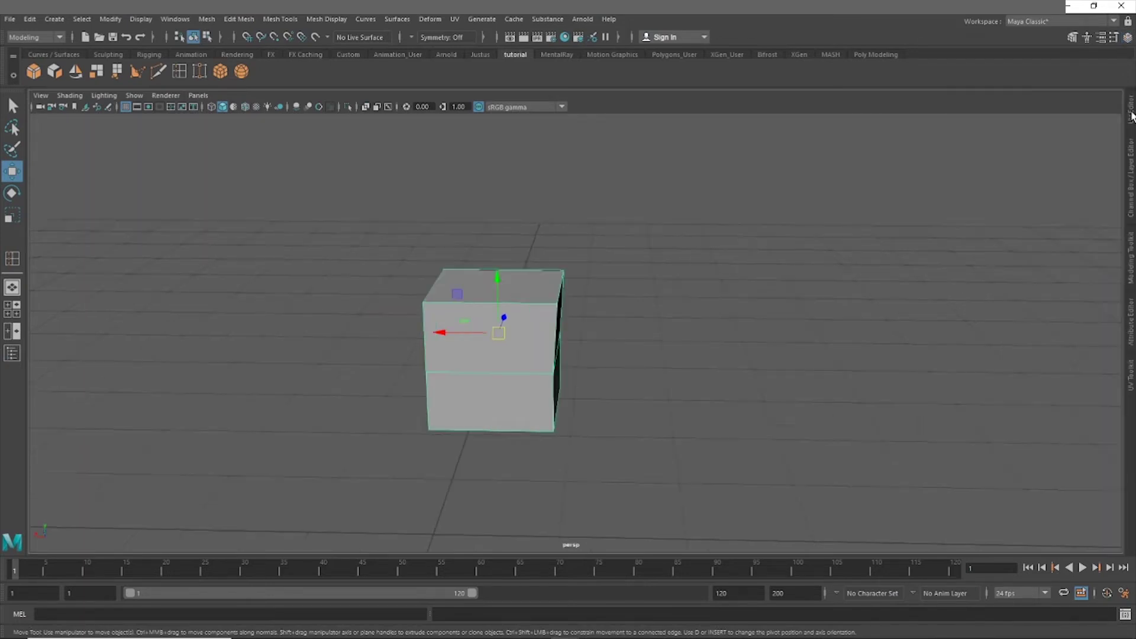
pyautogui.click(1131, 183)
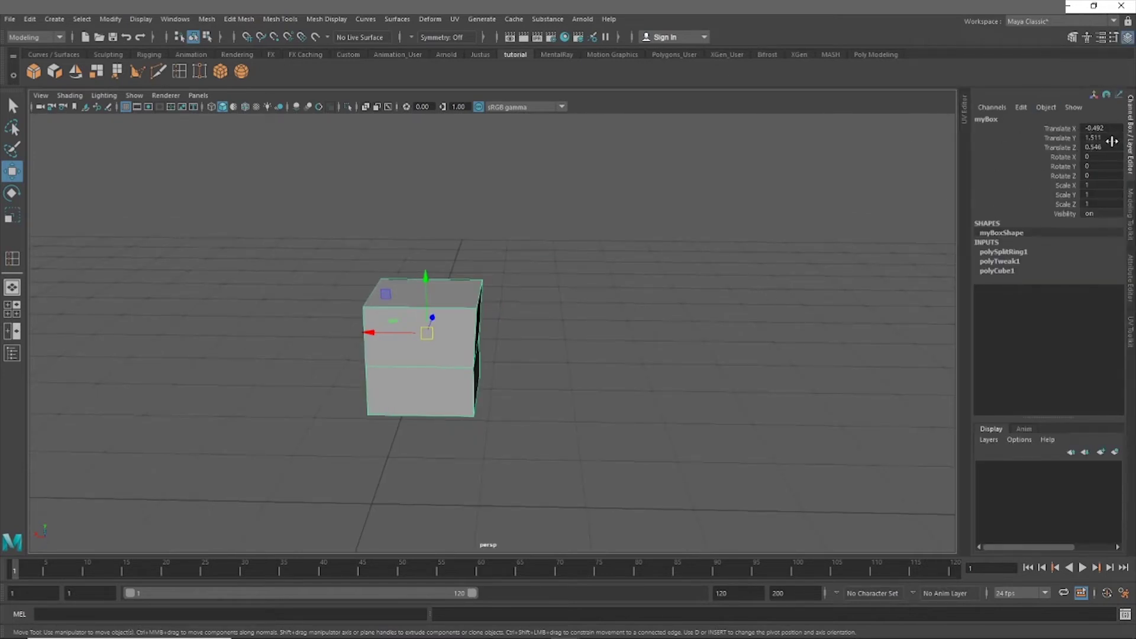
# - Highlight the Translate X, Scale Y and Rotate Z channels of myBox in turn, and reactivate the Move tool
pyautogui.click(1098, 127)
pyautogui.click(1069, 195)
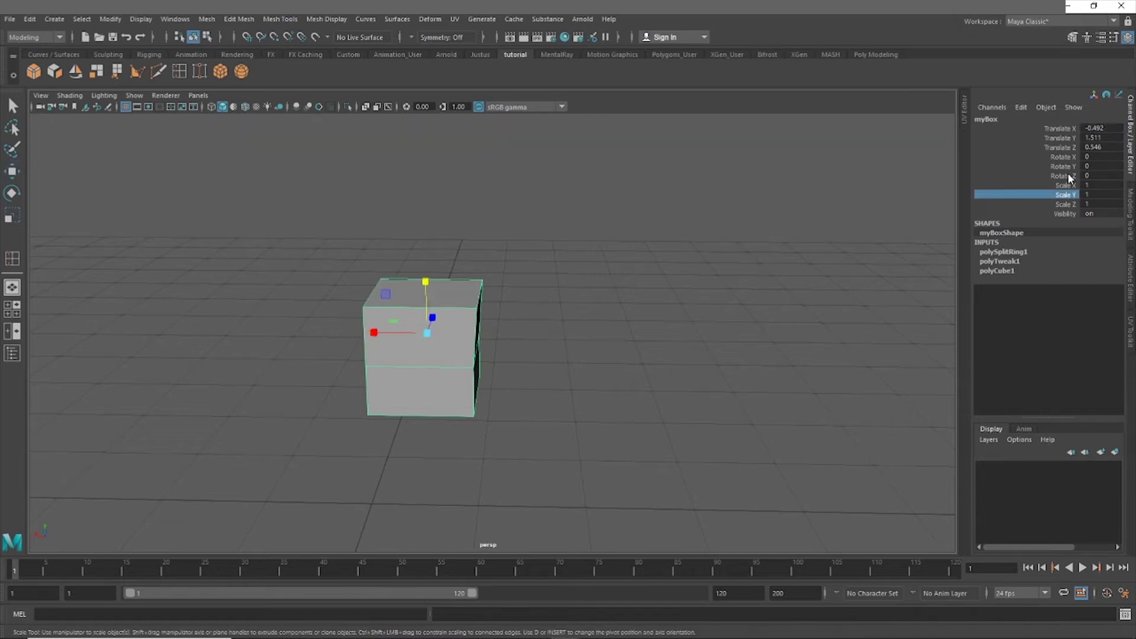
pyautogui.click(1066, 175)
pyautogui.scroll(2, 597, 260)
pyautogui.keyDown('alt'); pyautogui.moveTo(538, 273); pyautogui.dragTo(610, 264, button='middle'); pyautogui.keyUp('alt')
pyautogui.press('w')
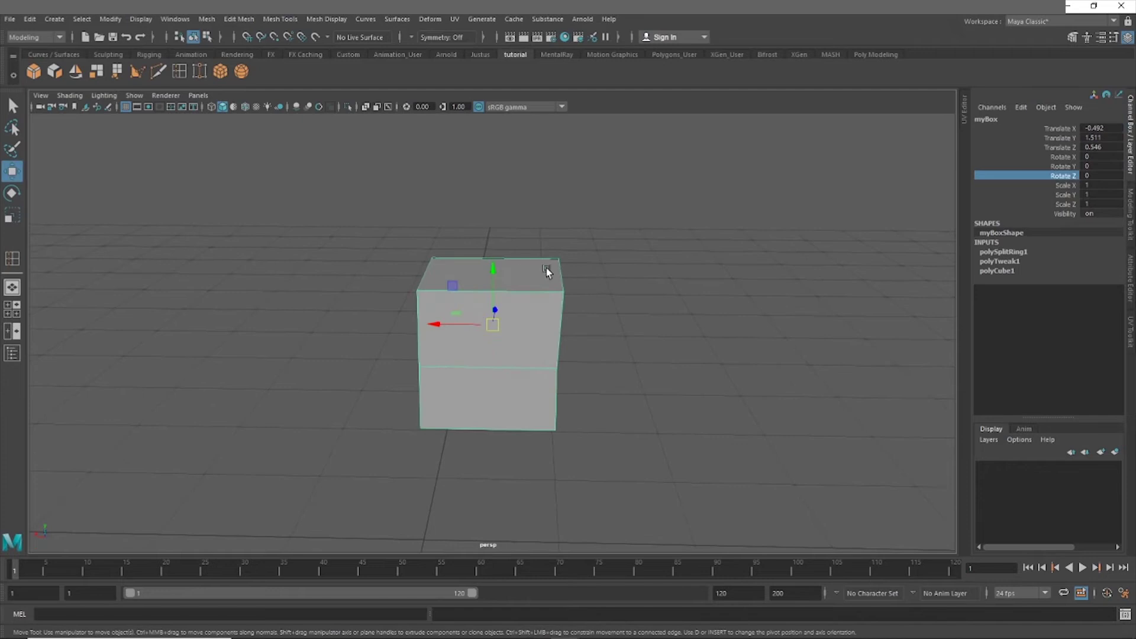
# - Move myBox freely to about Translate X 0.005 and Translate Y 1.697
pyautogui.keyDown('alt'); pyautogui.moveTo(518, 252); pyautogui.dragTo(524, 258); pyautogui.keyUp('alt')
pyautogui.rightClick(537, 265)
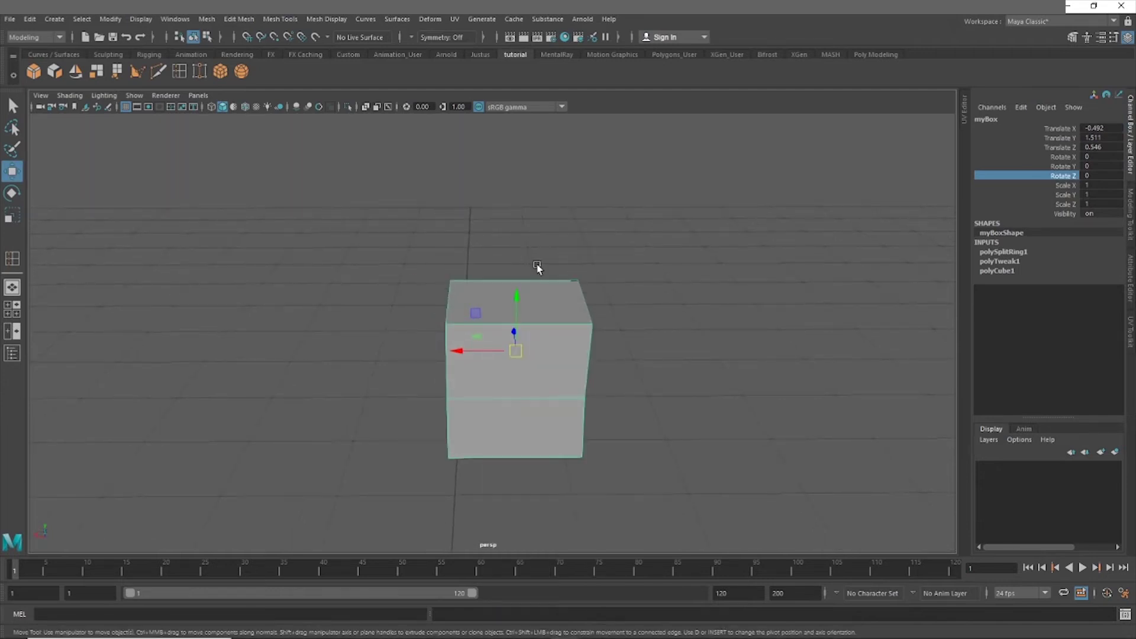
pyautogui.moveTo(527, 306); pyautogui.dragTo(424, 314)
pyautogui.moveTo(447, 267)
pyautogui.mouseDown()
pyautogui.moveTo(448, 298)
pyautogui.moveTo(448, 272)
pyautogui.mouseUp()
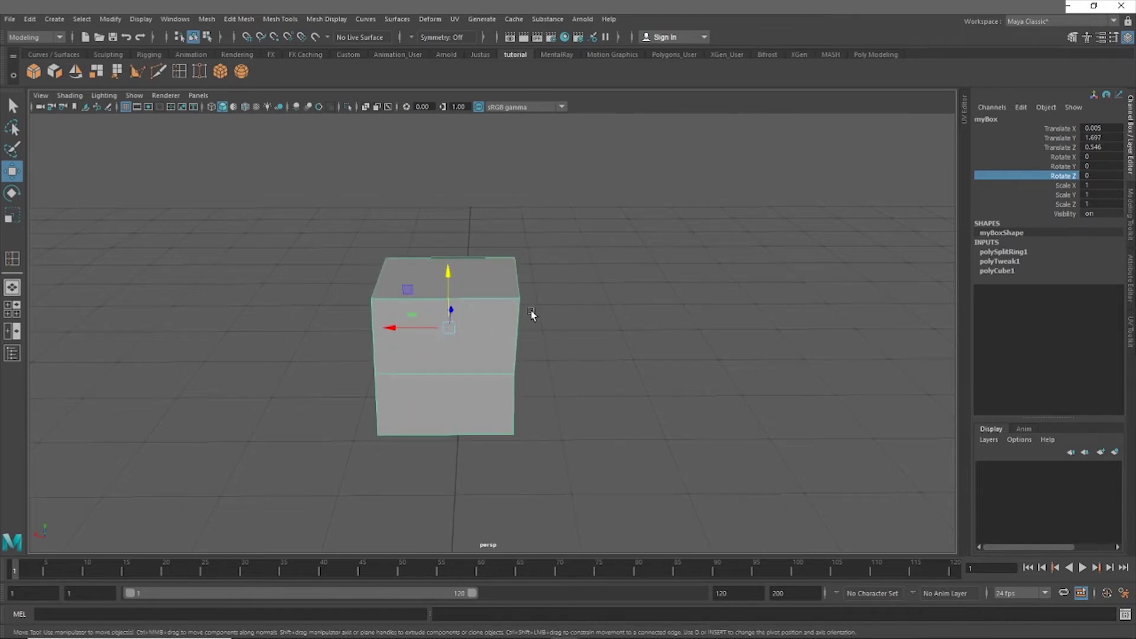
# - Rotate myBox to about -38.66 in X and -14.889 in Z, and scale it uniformly to about 1.044
pyautogui.press('e')
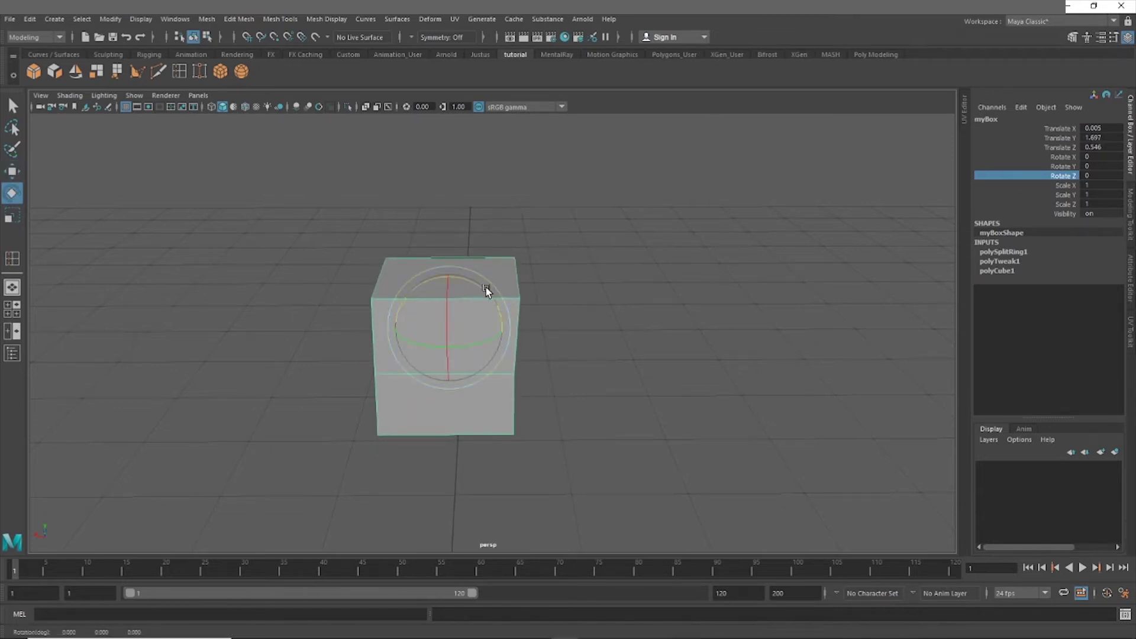
pyautogui.moveTo(504, 349); pyautogui.dragTo(591, 325)
pyautogui.press('r')
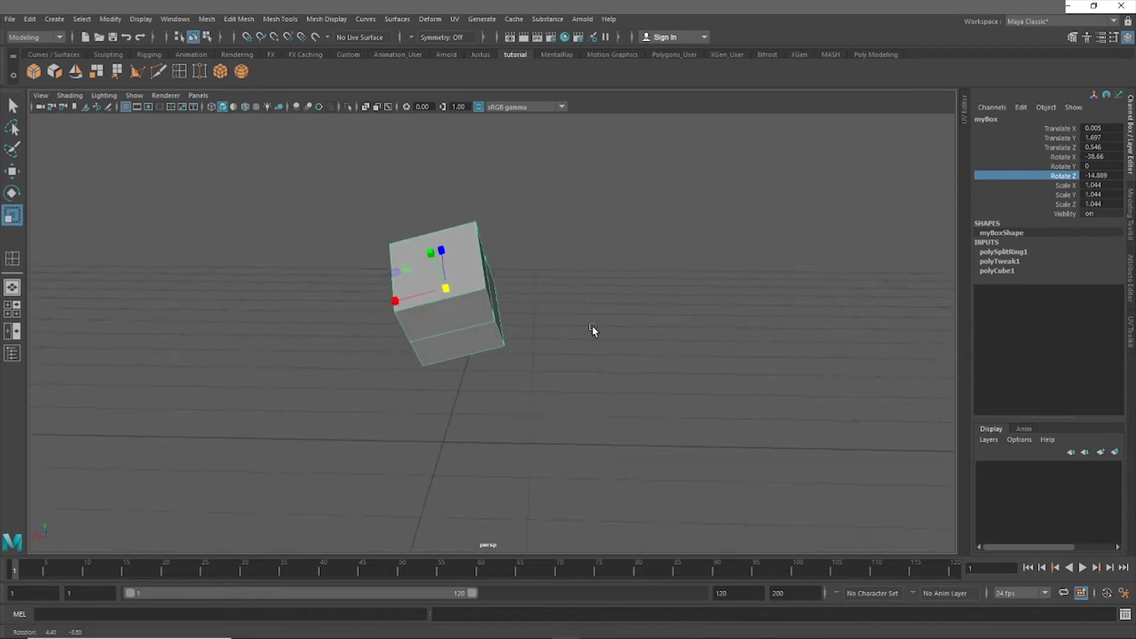
pyautogui.scroll(-3, 592, 324)
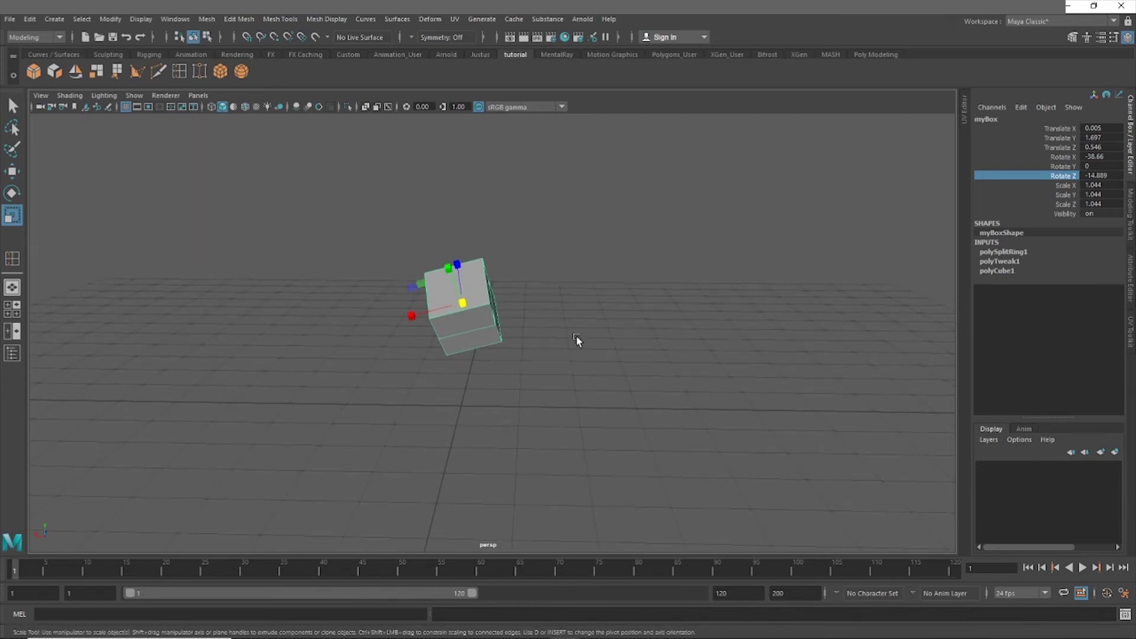
pyautogui.keyDown('alt'); pyautogui.moveTo(575, 336); pyautogui.dragTo(768, 246); pyautogui.keyUp('alt')
pyautogui.keyDown('alt'); pyautogui.moveTo(596, 286); pyautogui.dragTo(539, 334); pyautogui.keyUp('alt')
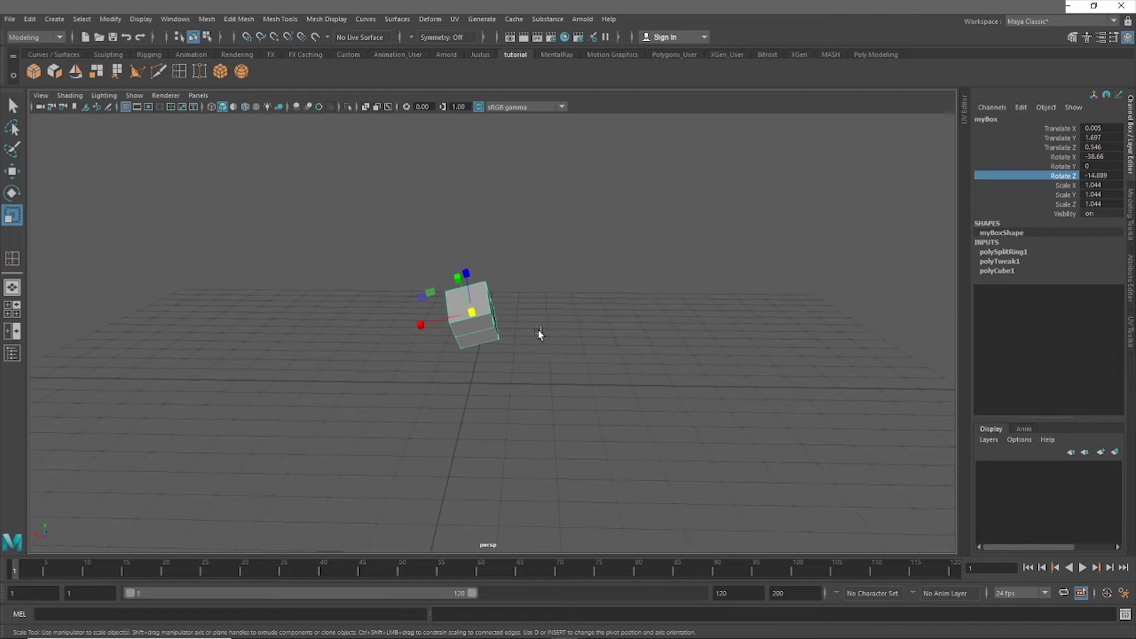
pyautogui.keyDown('alt'); pyautogui.moveTo(480, 383); pyautogui.dragTo(566, 302); pyautogui.keyUp('alt')
# - Show all four views, enlarge the front view, return to the full perspective view, and reactivate the Move tool
pyautogui.press('space')
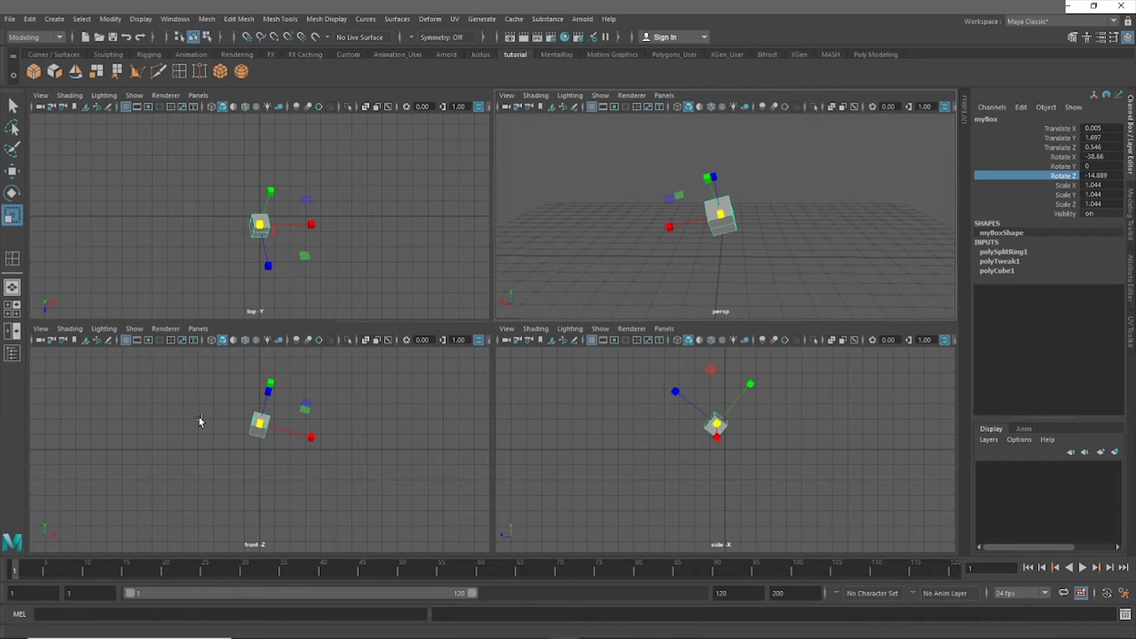
pyautogui.press('space')
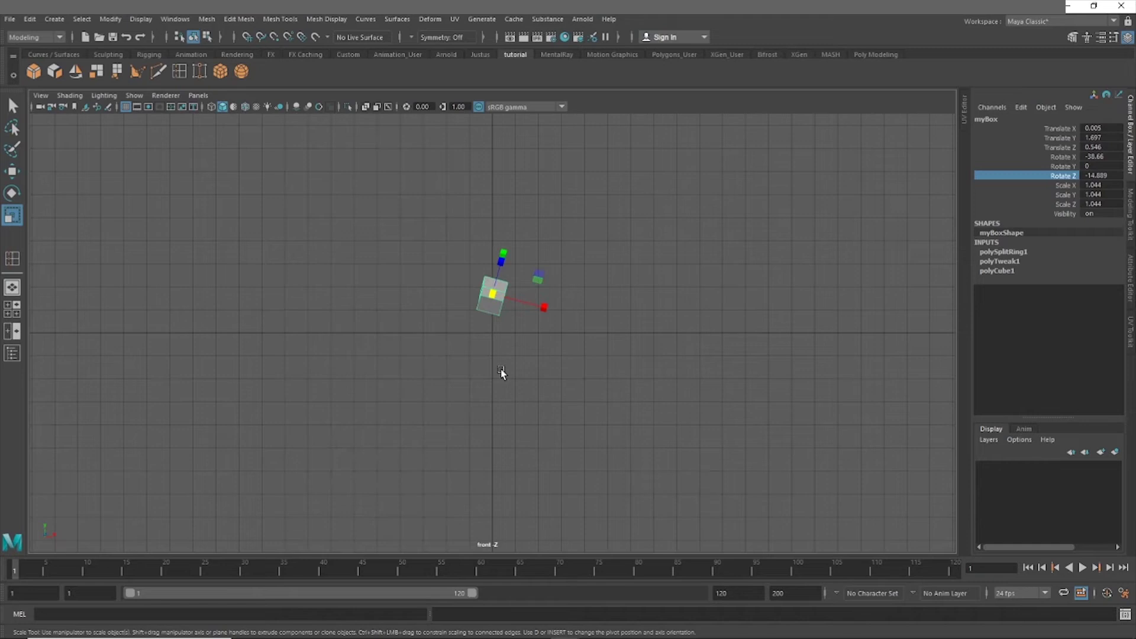
pyautogui.press('space')
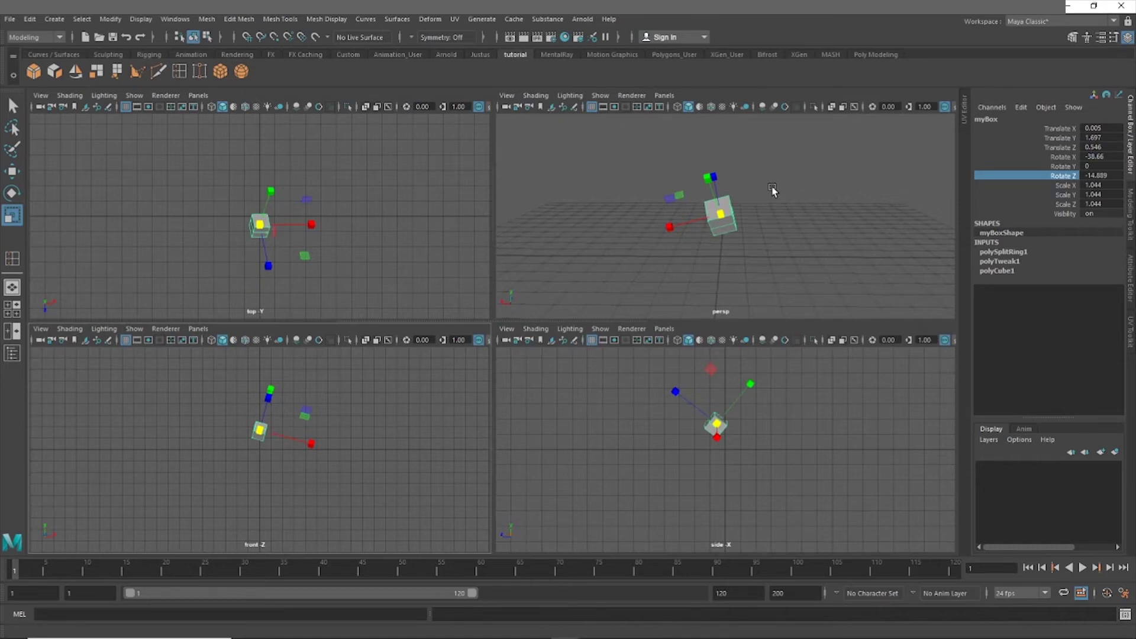
pyautogui.press('space')
pyautogui.scroll(3, 545, 280)
pyautogui.keyDown('alt'); pyautogui.moveTo(510, 282); pyautogui.dragTo(291, 265); pyautogui.keyUp('alt')
pyautogui.press('w')
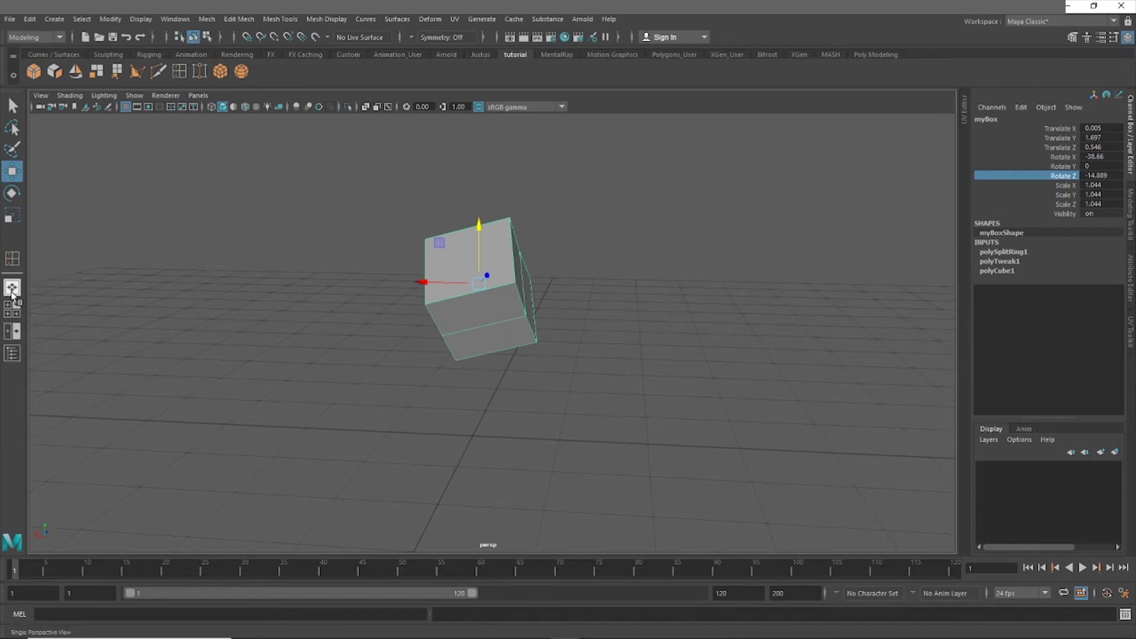
# - Try the two-pane front and perspective layout and the four-view layout, and return to the single perspective view
pyautogui.click(13, 331)
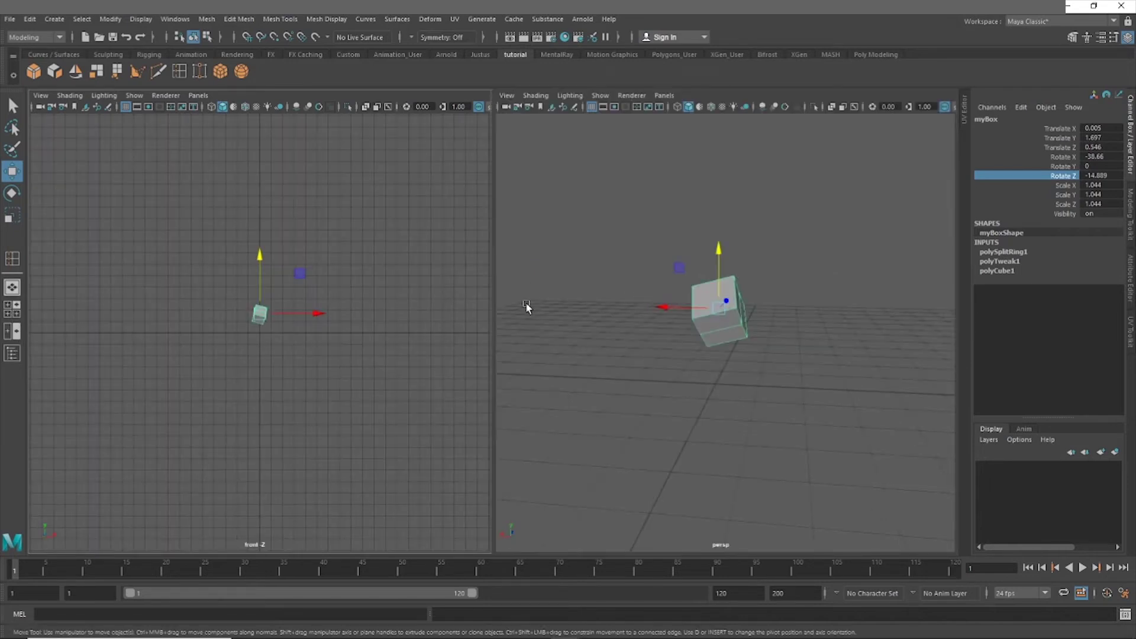
pyautogui.click(16, 311)
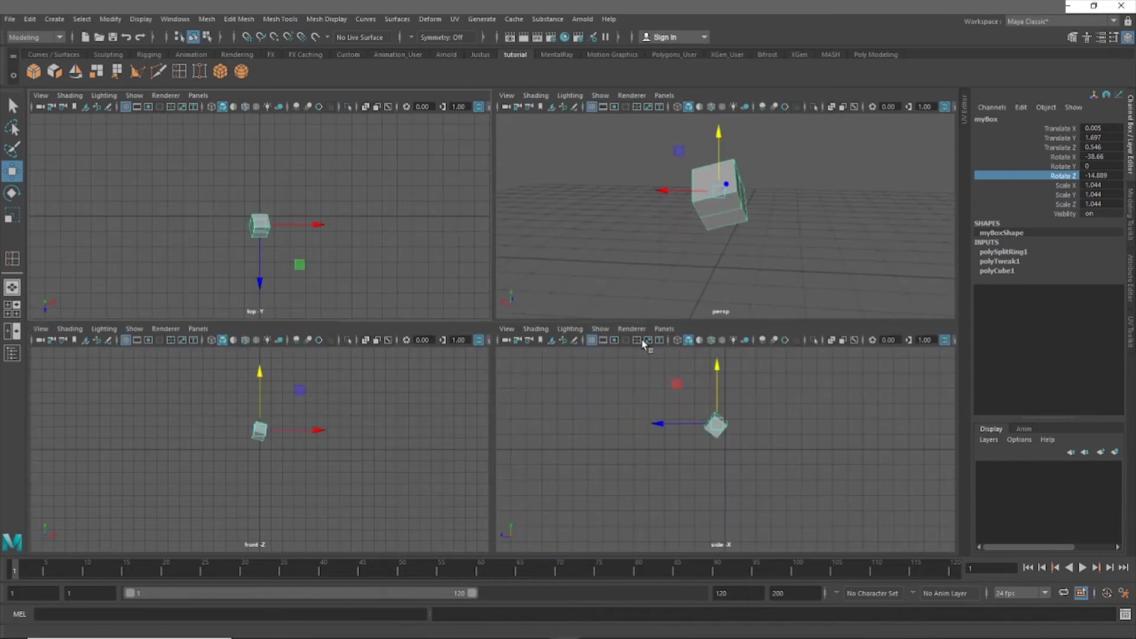
pyautogui.click(12, 287)
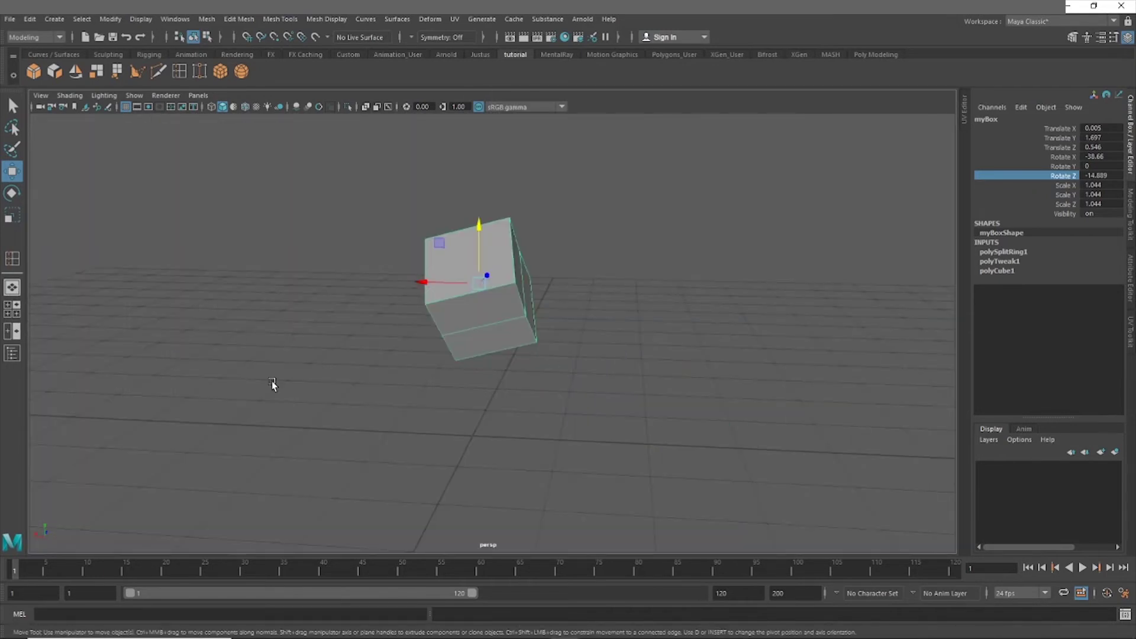
pyautogui.keyDown('alt'); pyautogui.moveTo(272, 381); pyautogui.dragTo(606, 375); pyautogui.keyUp('alt')
pyautogui.scroll(2, 608, 356)
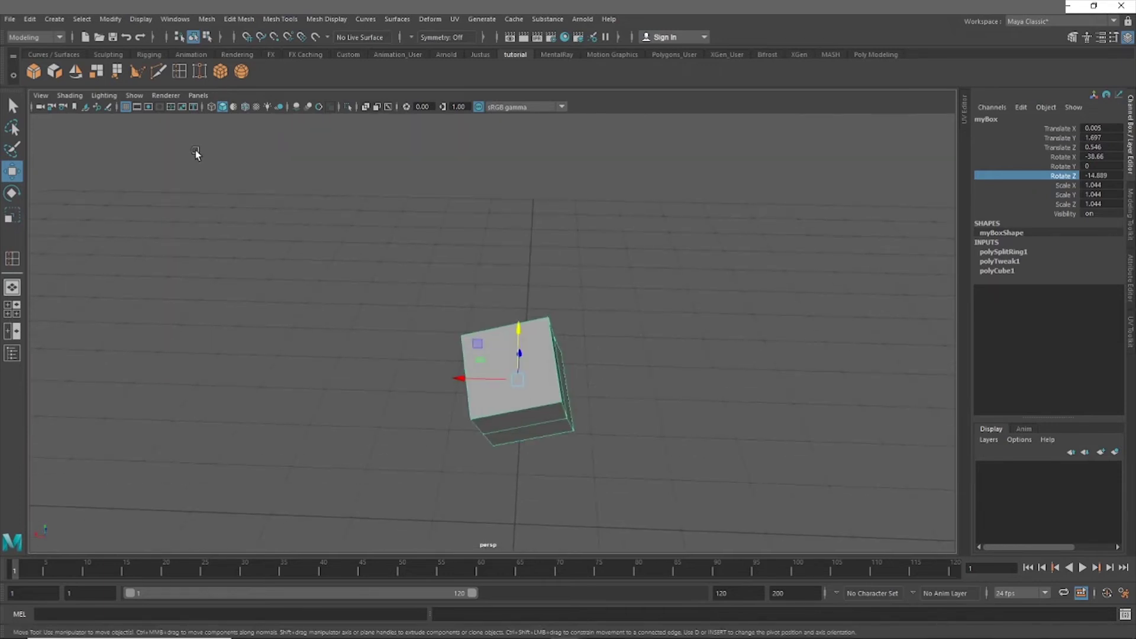
# - Browse the Mesh and Edit Mesh commands, and view the Extract options without applying them
pyautogui.click(169, 19)
pyautogui.moveTo(200, 20)
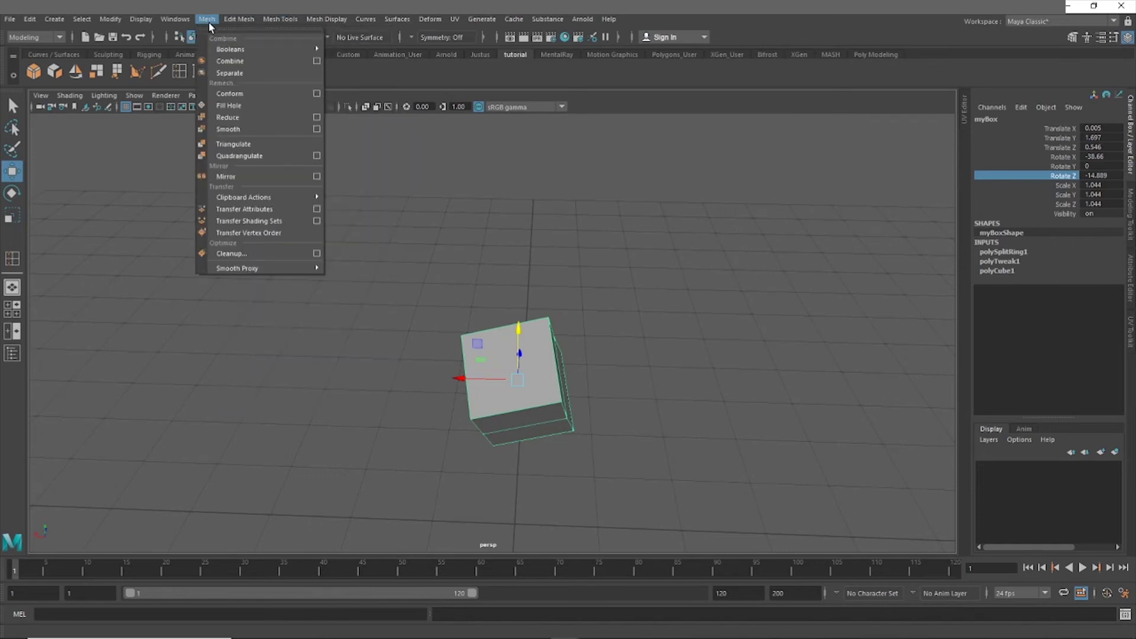
pyautogui.moveTo(238, 20)
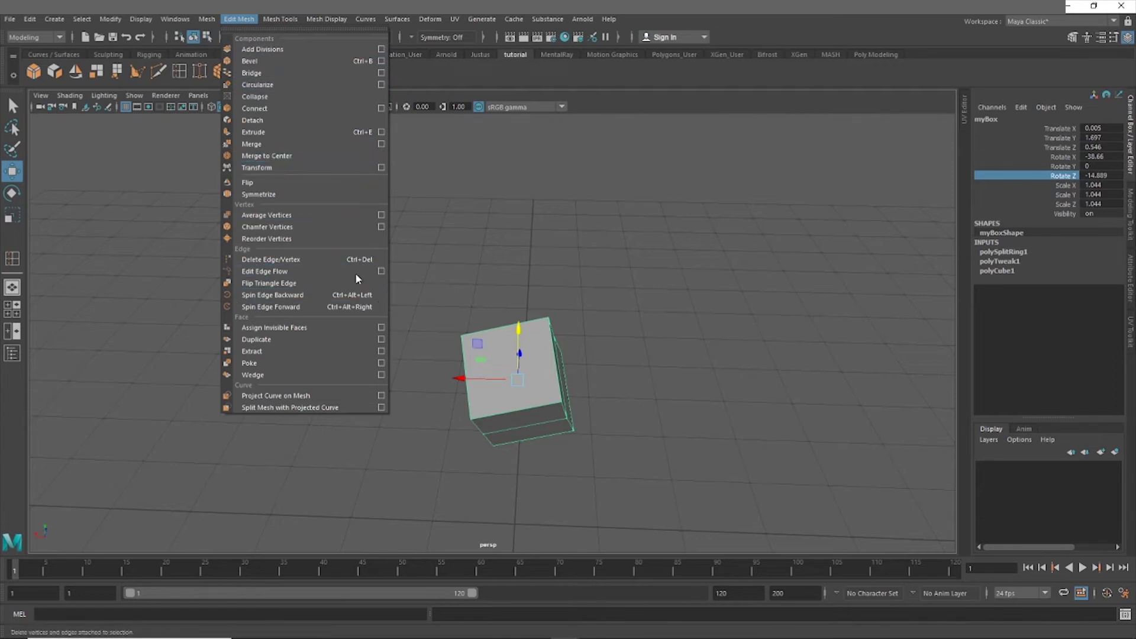
pyautogui.click(382, 353)
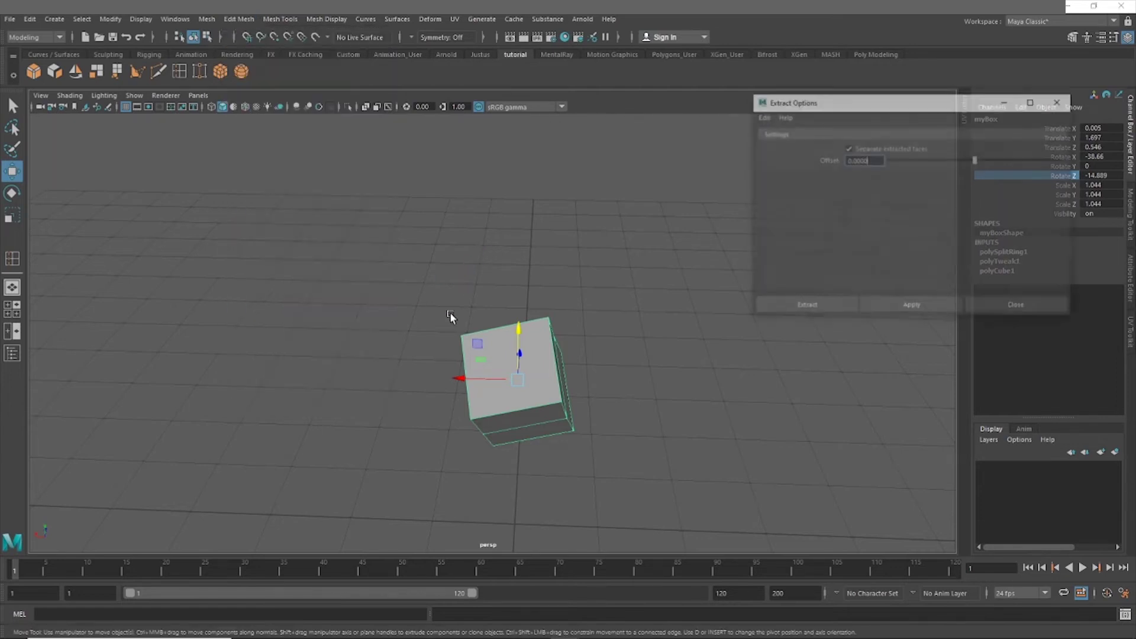
pyautogui.click(1018, 306)
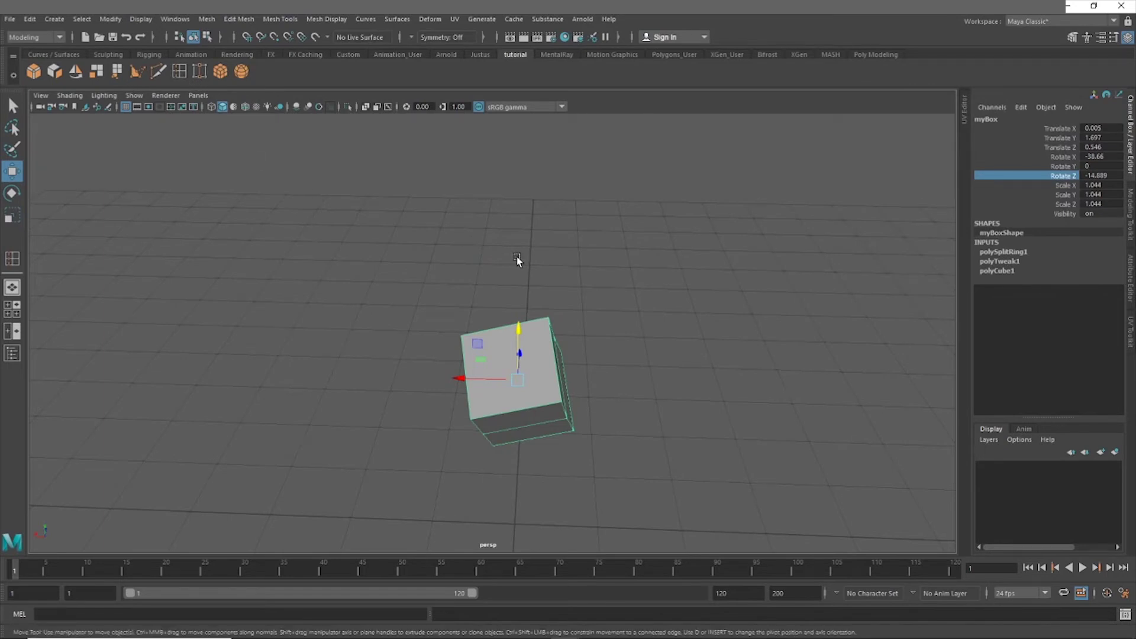
# - Examine the rotated myBox from other angles and go through its translate, rotate and scale values
pyautogui.keyDown('alt'); pyautogui.moveTo(567, 276); pyautogui.dragTo(543, 285); pyautogui.keyUp('alt')
pyautogui.rightClick(536, 302)
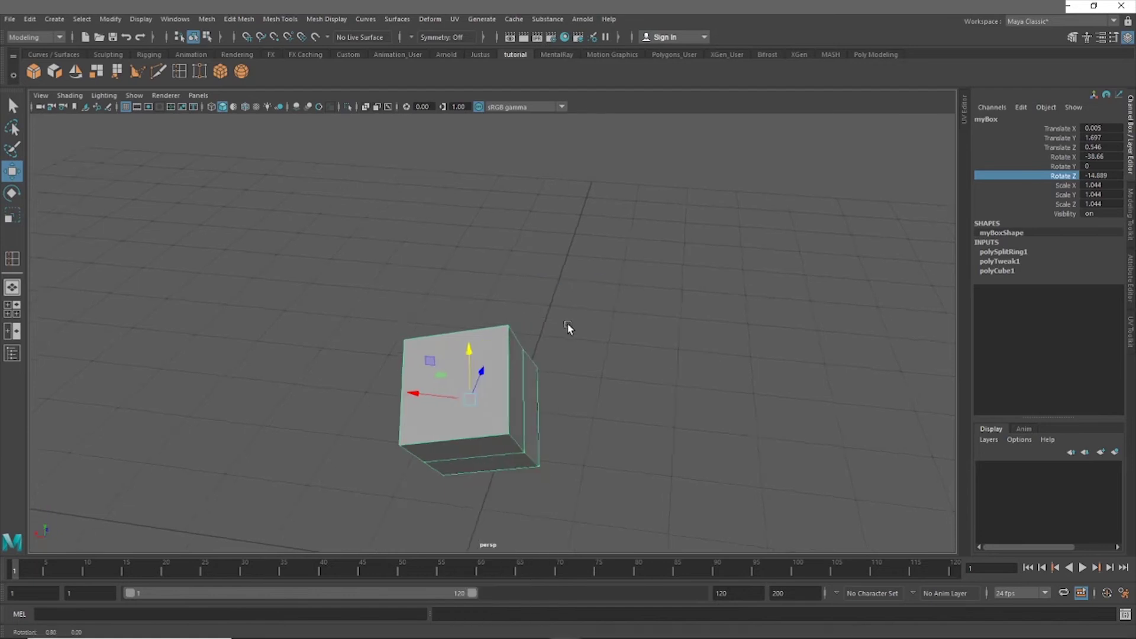
pyautogui.keyDown('alt'); pyautogui.moveTo(567, 325); pyautogui.dragTo(464, 332); pyautogui.keyUp('alt')
pyautogui.keyDown('alt'); pyautogui.moveTo(464, 331); pyautogui.dragTo(942, 202, button='middle'); pyautogui.keyUp('alt')
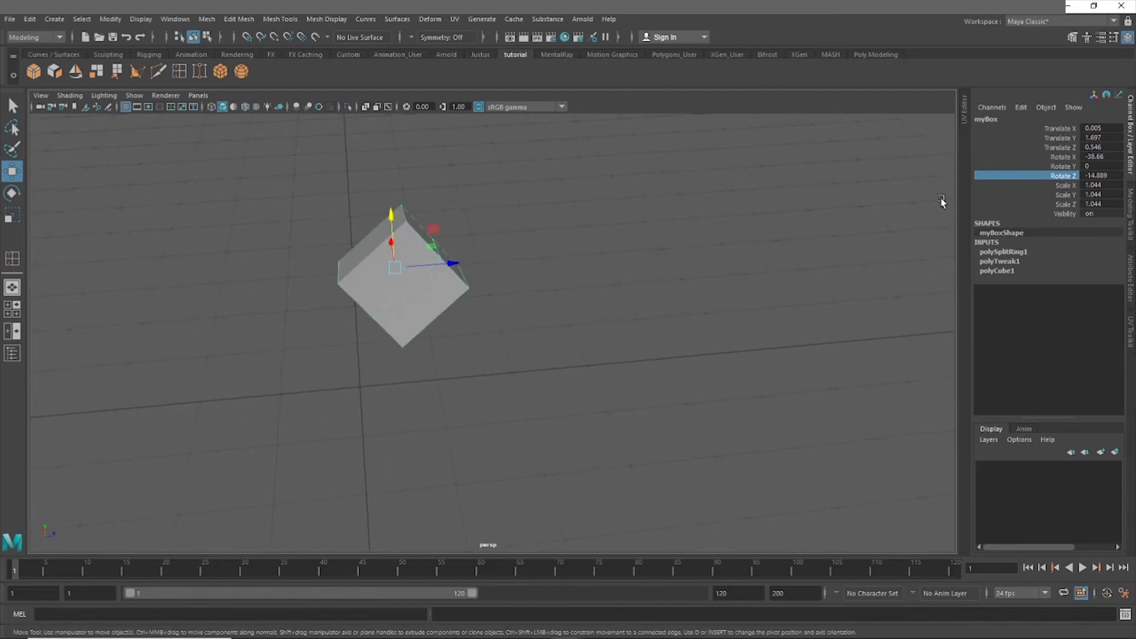
pyautogui.click(1103, 127)
pyautogui.click(1104, 137)
pyautogui.click(1102, 155)
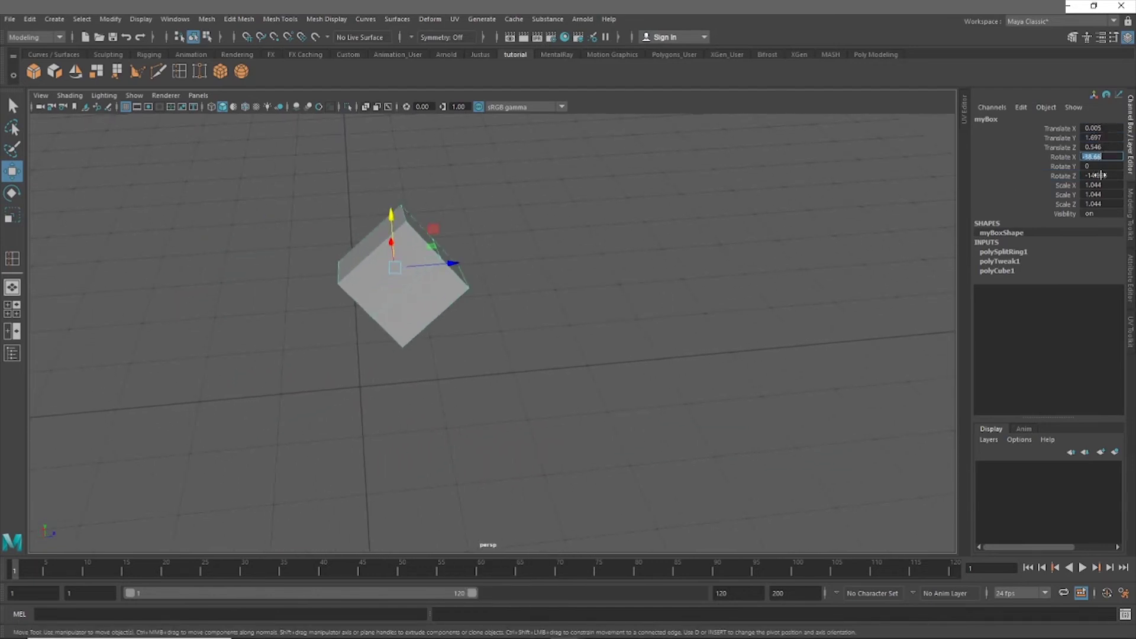
pyautogui.click(1100, 176)
pyautogui.click(1099, 194)
# - Set myBox's Scale X, Scale Y and Scale Z to 1
pyautogui.click(1099, 205)
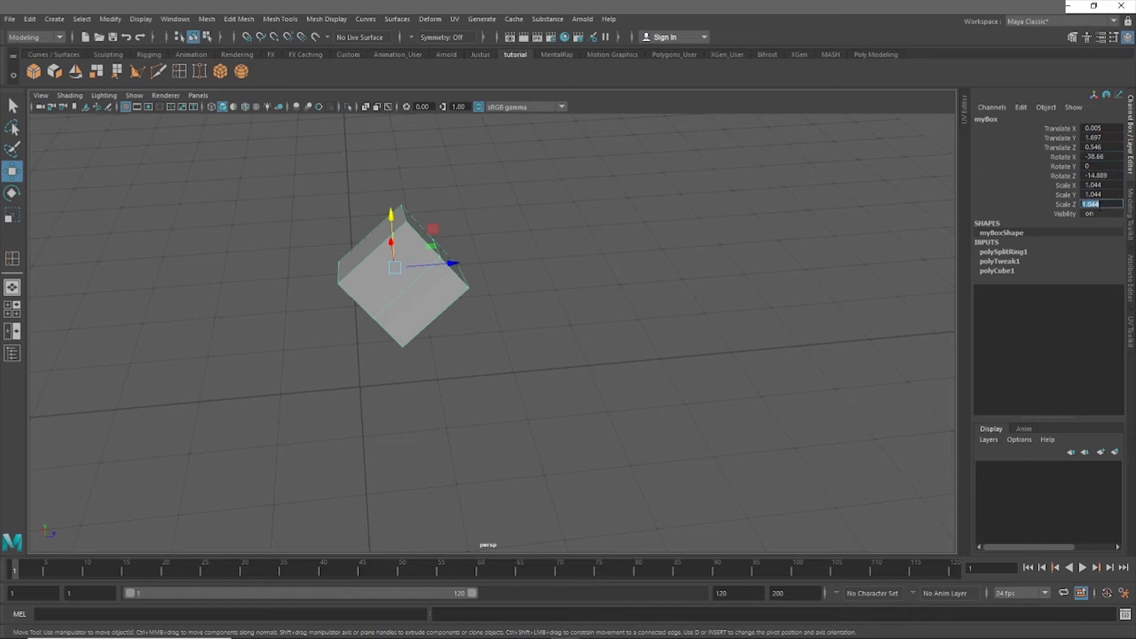
pyautogui.write('1')
pyautogui.click(1100, 185)
pyautogui.write('1')
pyautogui.click(1104, 194)
pyautogui.write('1')
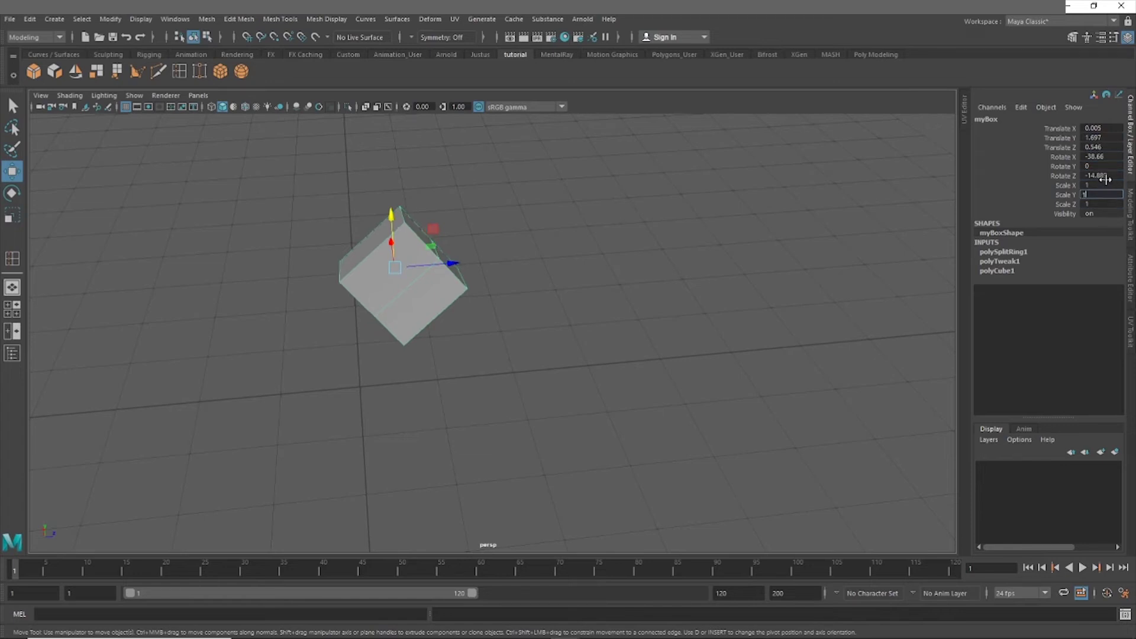
# - Set myBox's Rotate Z and Rotate X to 0
pyautogui.click(1104, 176)
pyautogui.write('0')
pyautogui.click(1102, 156)
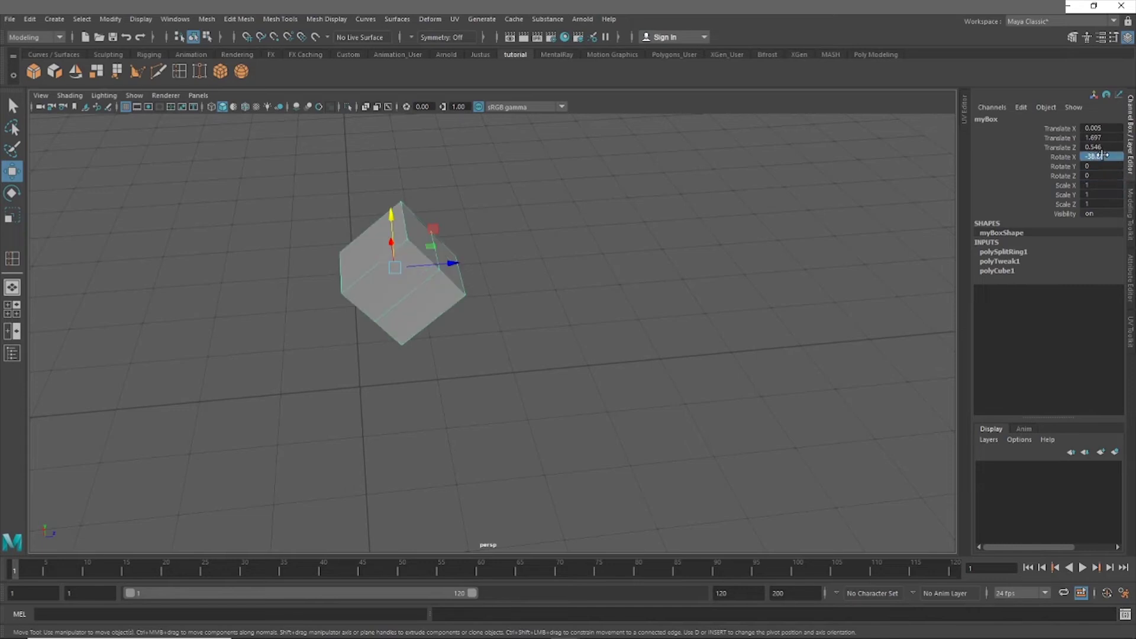
pyautogui.write('0')
# - Set myBox's Translate X, Translate Y and Translate Z to 0
pyautogui.click(1101, 147)
pyautogui.write('0')
pyautogui.click(1099, 138)
pyautogui.click(1098, 129)
pyautogui.write('0')
pyautogui.click(1096, 138)
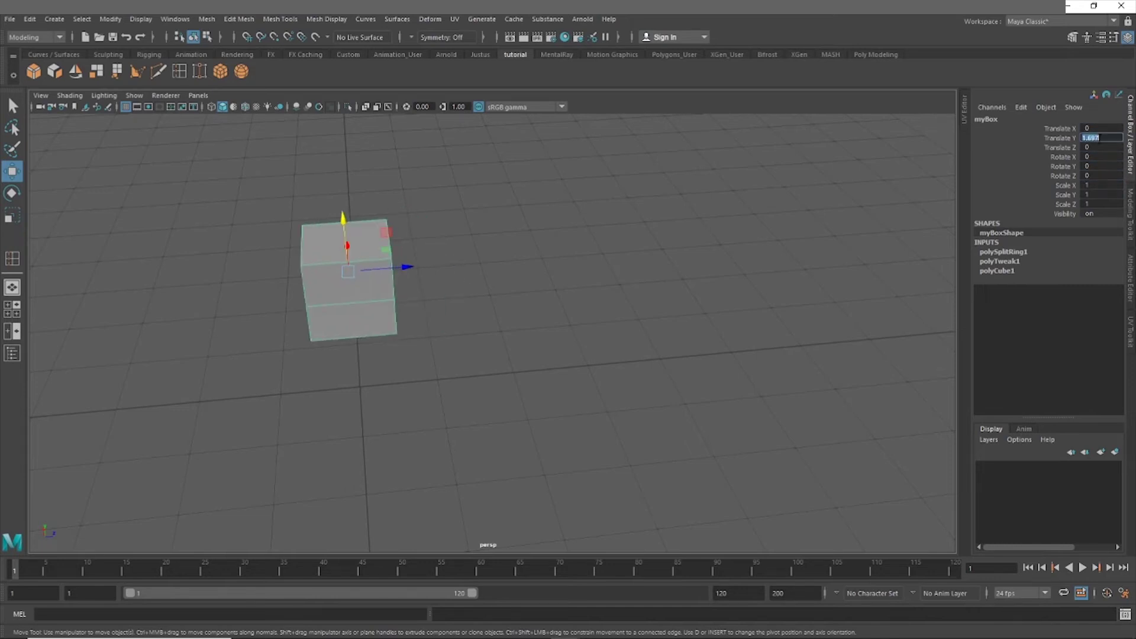
pyautogui.write('0')
pyautogui.click(1096, 147)
# - Show the Attribute Editor for myBox and display the Outliner
pyautogui.scroll(-3, 529, 261)
pyautogui.scroll(-2, 528, 261)
pyautogui.keyDown('alt'); pyautogui.moveTo(509, 285); pyautogui.dragTo(615, 266); pyautogui.keyUp('alt')
pyautogui.keyDown('alt'); pyautogui.moveTo(615, 266); pyautogui.dragTo(596, 239, button='middle'); pyautogui.keyUp('alt')
pyautogui.scroll(3, 595, 239)
pyautogui.moveTo(595, 240)
pyautogui.keyDown('alt'); pyautogui.mouseDown()
pyautogui.moveTo(434, 258)
pyautogui.moveTo(588, 261)
pyautogui.mouseUp(); pyautogui.keyUp('alt')
pyautogui.click(1131, 266)
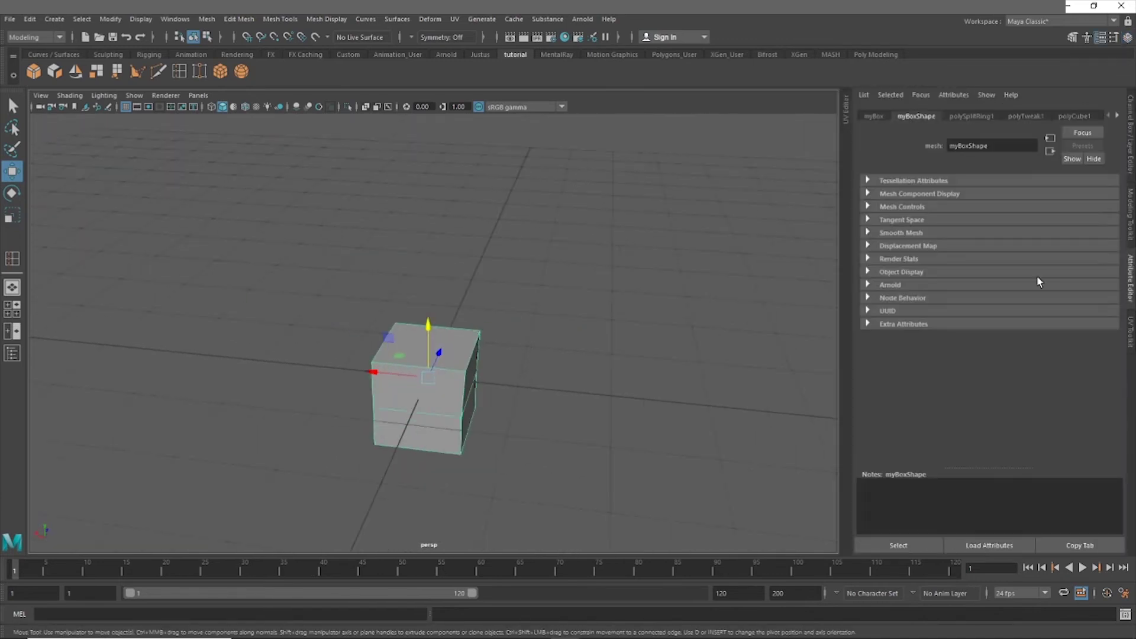
pyautogui.click(12, 353)
# - Look through the attributes of myBox's transform, polySplitRing1, polyTweak1 and myBoxShape nodes
pyautogui.click(867, 115)
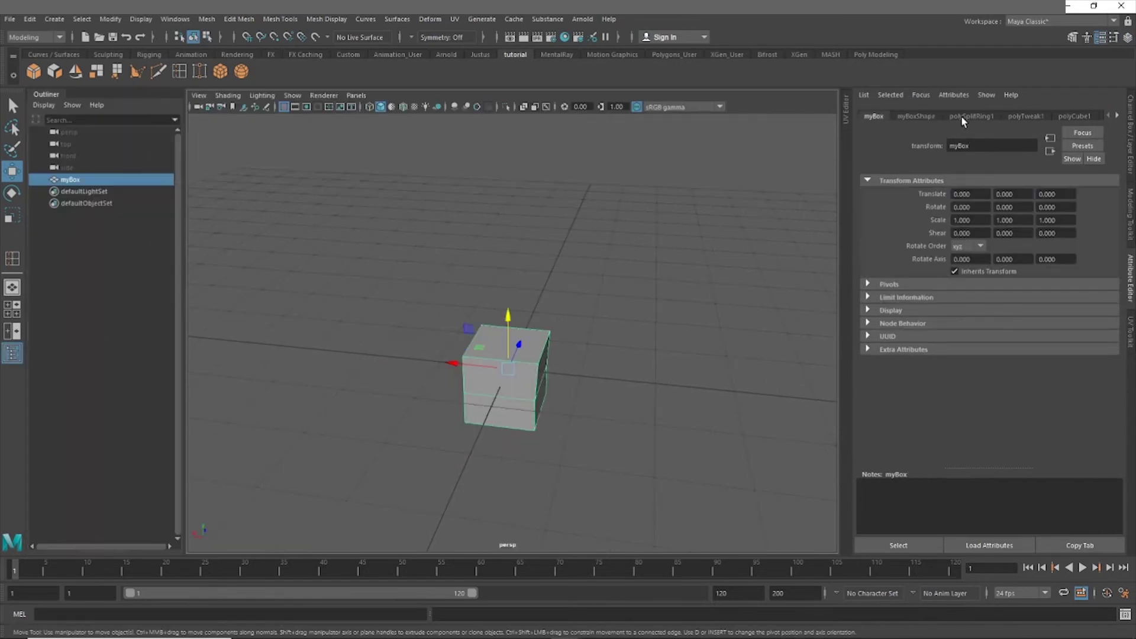
pyautogui.click(970, 117)
pyautogui.scroll(3, 532, 248)
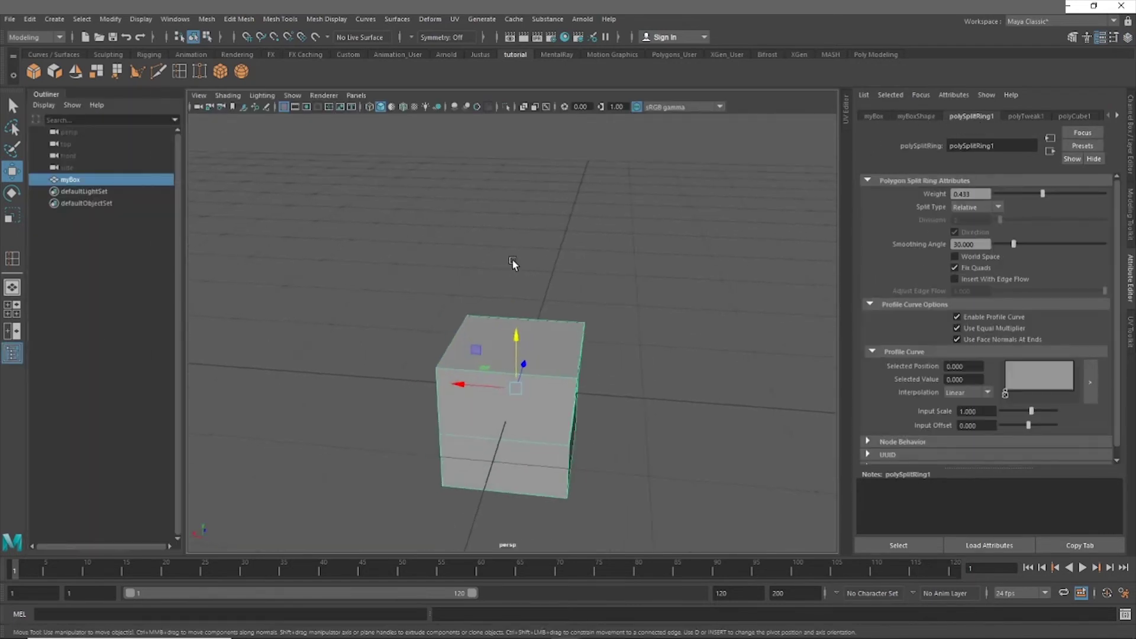
pyautogui.click(1019, 116)
pyautogui.click(929, 117)
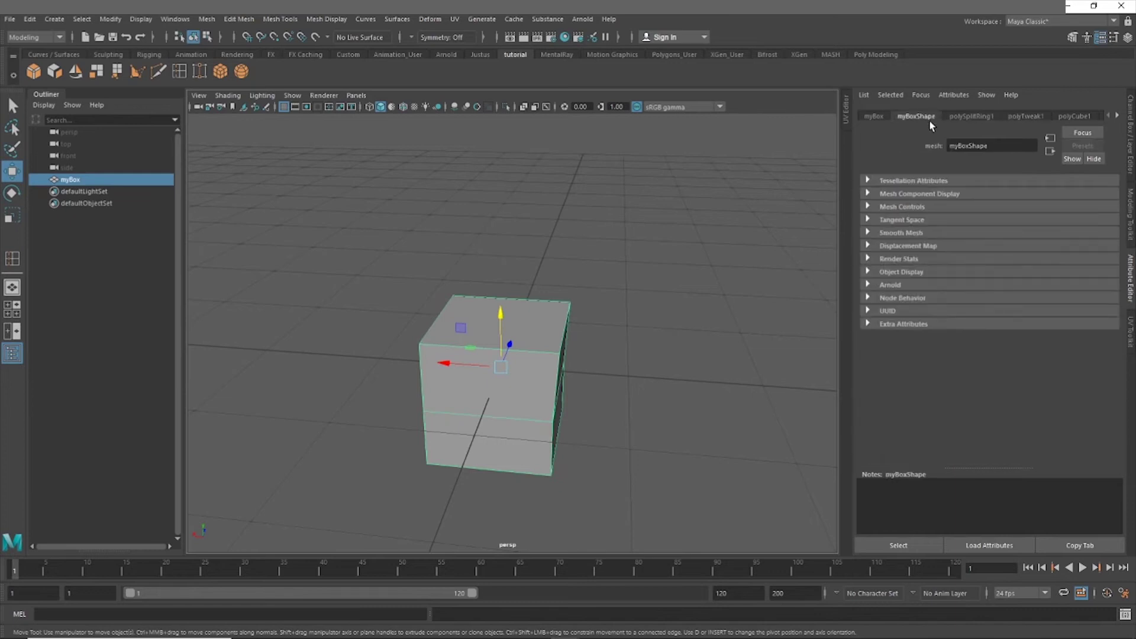
# - Try 11 width and 4 height subdivisions in polyCube1's history, and return both to 1
pyautogui.click(1073, 116)
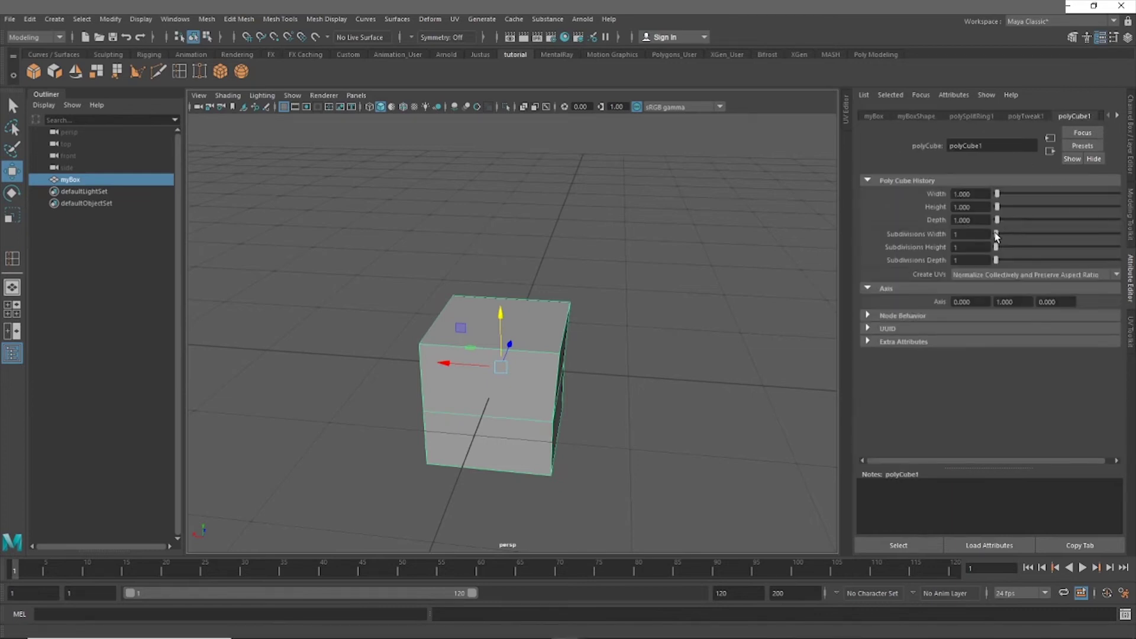
pyautogui.moveTo(997, 237)
pyautogui.mouseDown()
pyautogui.moveTo(1021, 238)
pyautogui.moveTo(1003, 247)
pyautogui.mouseUp()
pyautogui.keyDown('alt'); pyautogui.moveTo(437, 195); pyautogui.dragTo(576, 254); pyautogui.keyUp('alt')
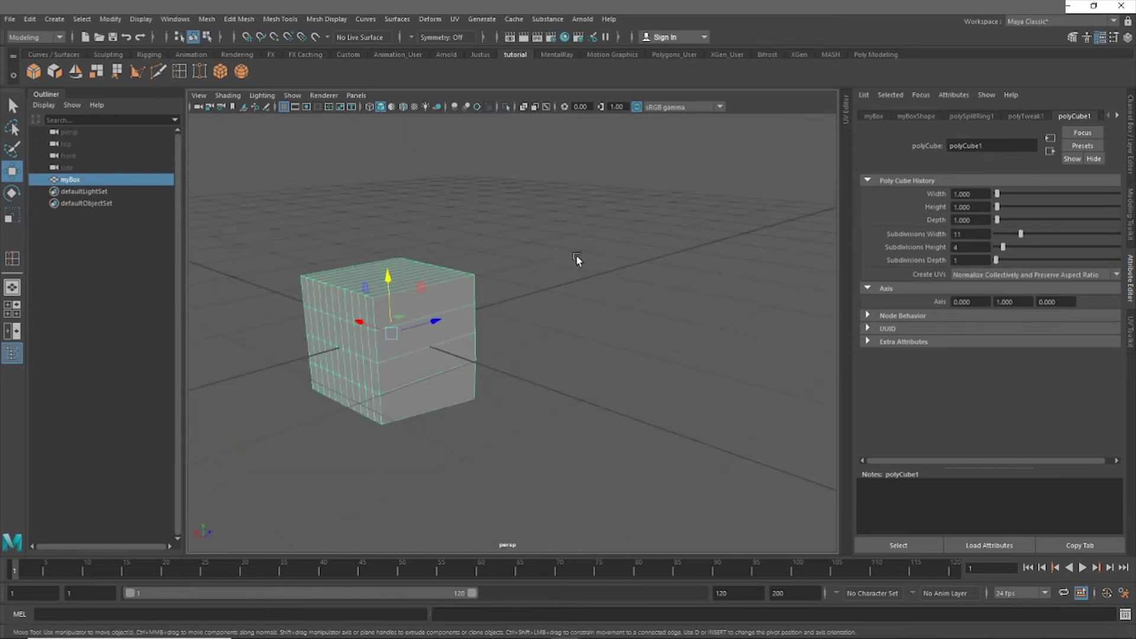
pyautogui.moveTo(1010, 248)
pyautogui.mouseDown()
pyautogui.moveTo(997, 251)
pyautogui.moveTo(1007, 236)
pyautogui.moveTo(995, 236)
pyautogui.mouseUp()
pyautogui.keyDown('alt'); pyautogui.moveTo(584, 236); pyautogui.dragTo(620, 253); pyautogui.keyUp('alt')
pyautogui.scroll(-4, 620, 253)
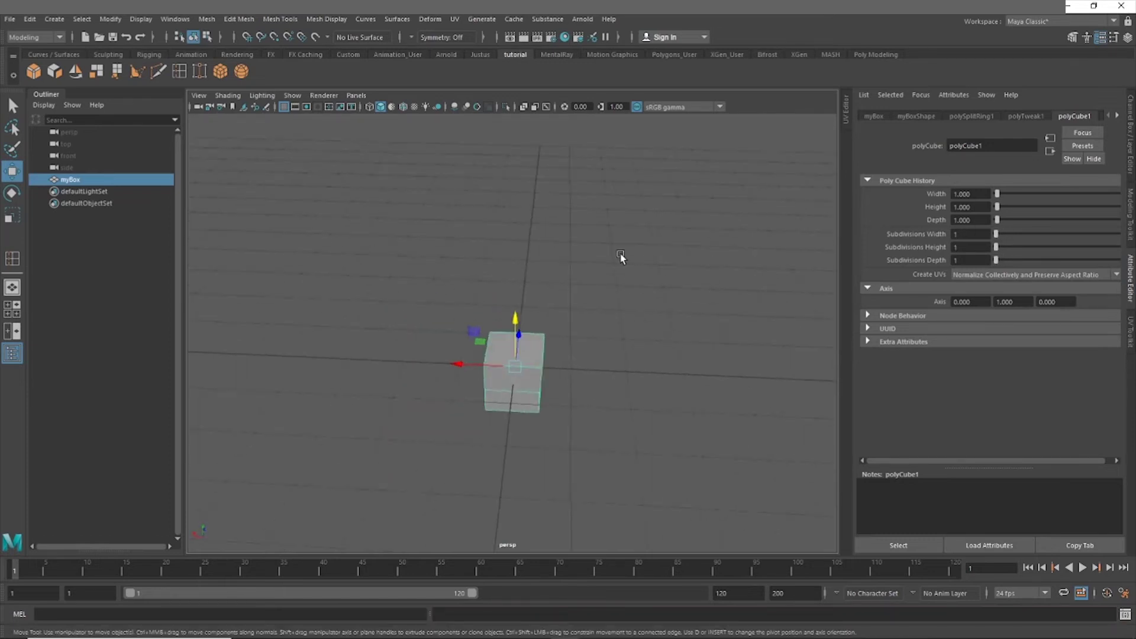
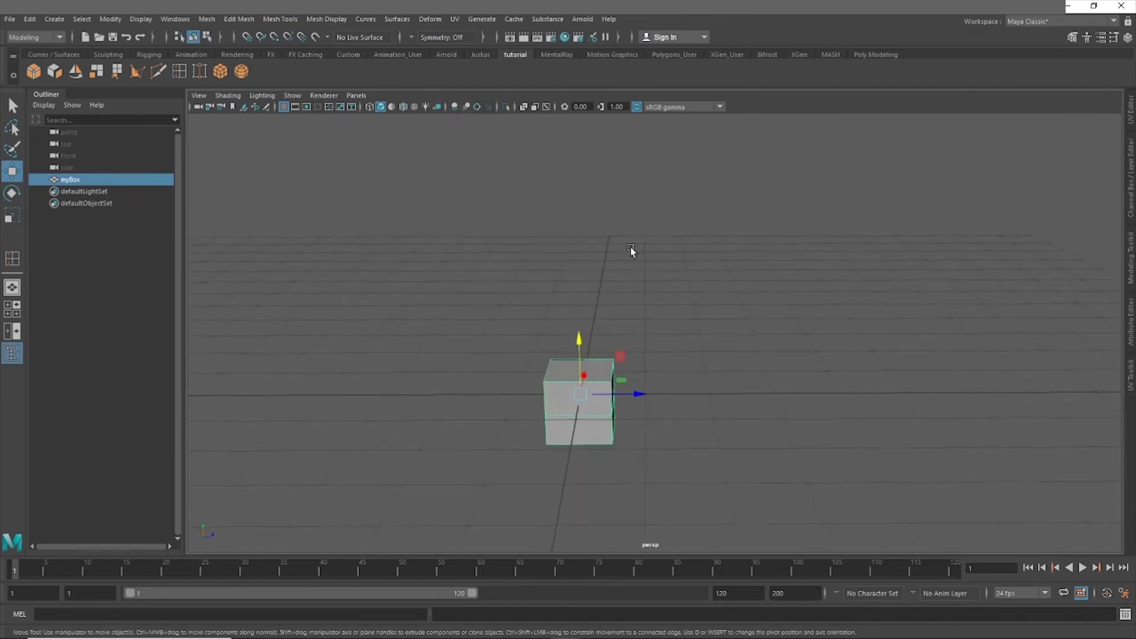
# - Pan, zoom and orbit around myBox in the perspective view to examine it from afar and close up
pyautogui.keyDown('alt'); pyautogui.moveTo(613, 243); pyautogui.dragTo(638, 199, button='middle'); pyautogui.keyUp('alt')
pyautogui.keyDown('alt'); pyautogui.moveTo(684, 261); pyautogui.dragTo(714, 291, button='middle'); pyautogui.keyUp('alt')
pyautogui.keyDown('alt'); pyautogui.moveTo(715, 290); pyautogui.dragTo(619, 311, button='right'); pyautogui.keyUp('alt')
pyautogui.scroll(-4, 606, 297)
pyautogui.scroll(5, 606, 297)
pyautogui.scroll(-5, 607, 299)
pyautogui.scroll(3, 608, 303)
pyautogui.keyDown('alt'); pyautogui.moveTo(393, 296); pyautogui.dragTo(695, 322, button='right'); pyautogui.keyUp('alt')
pyautogui.keyDown('alt'); pyautogui.moveTo(637, 343); pyautogui.dragTo(634, 333); pyautogui.keyUp('alt')
pyautogui.keyDown('alt'); pyautogui.moveTo(634, 333); pyautogui.dragTo(710, 303, button='middle'); pyautogui.keyUp('alt')
pyautogui.scroll(-2, 715, 325)
pyautogui.scroll(4, 698, 329)
pyautogui.scroll(-12, 674, 325)
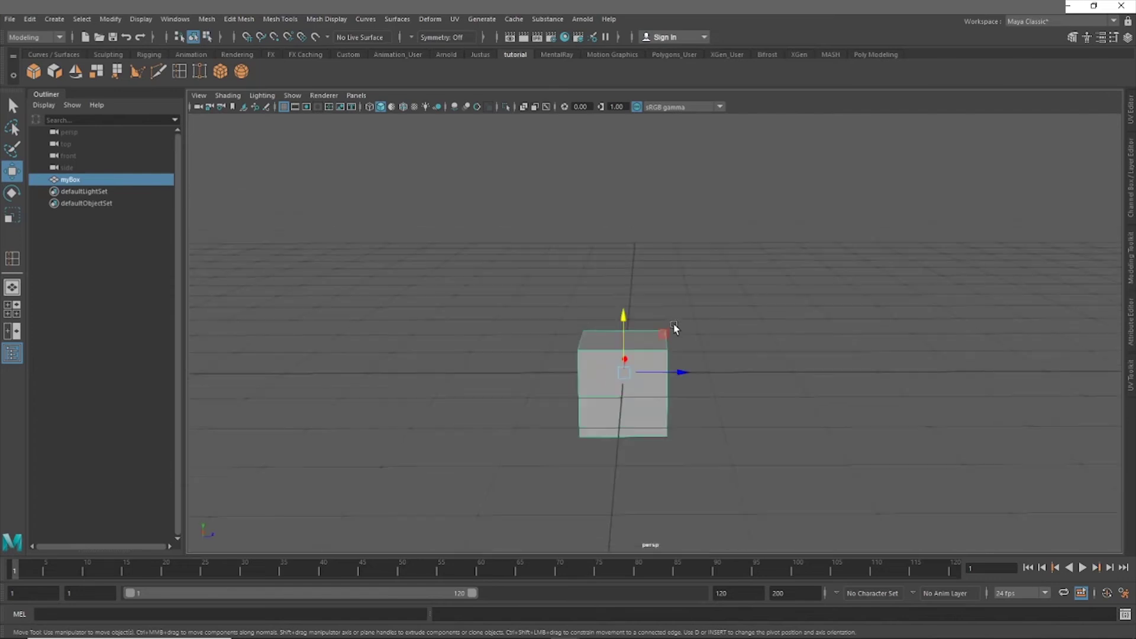
pyautogui.moveTo(671, 320)
pyautogui.keyDown('alt'); pyautogui.mouseDown()
pyautogui.moveTo(662, 341)
pyautogui.moveTo(651, 325)
pyautogui.mouseUp(); pyautogui.keyUp('alt')
pyautogui.scroll(7, 676, 337)
pyautogui.scroll(8, 662, 349)
pyautogui.keyDown('alt'); pyautogui.moveTo(560, 297); pyautogui.dragTo(844, 313, button='right'); pyautogui.keyUp('alt')
pyautogui.keyDown('alt'); pyautogui.moveTo(844, 313); pyautogui.dragTo(834, 309); pyautogui.keyUp('alt')
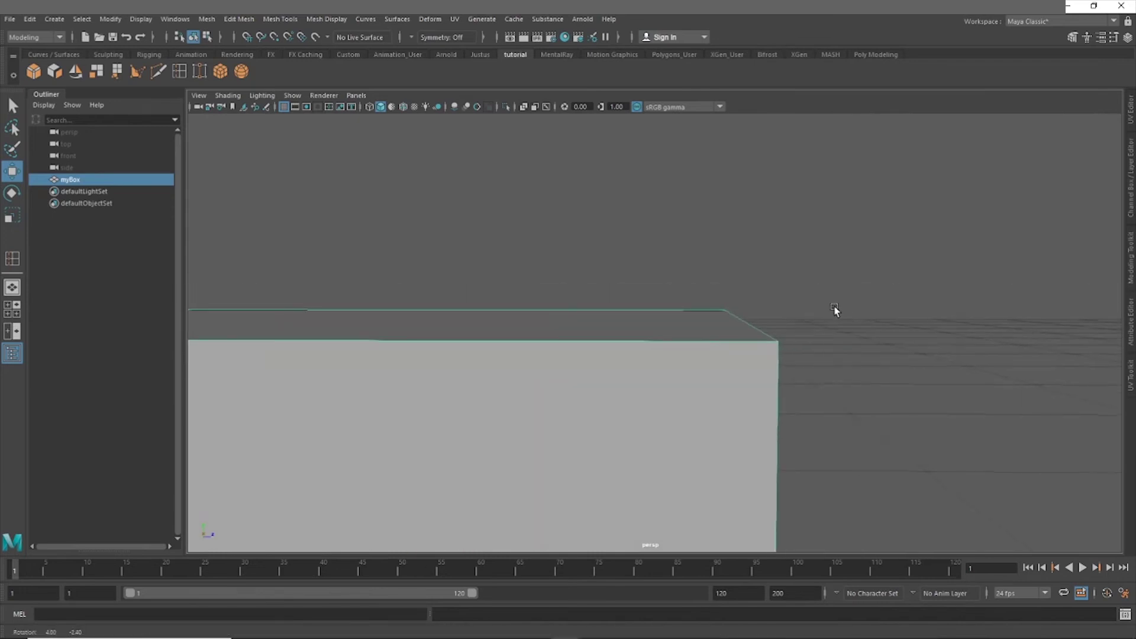
# - Orbit, zoom and pan the perspective view far away from myBox and clear the selection
pyautogui.scroll(-10, 662, 347)
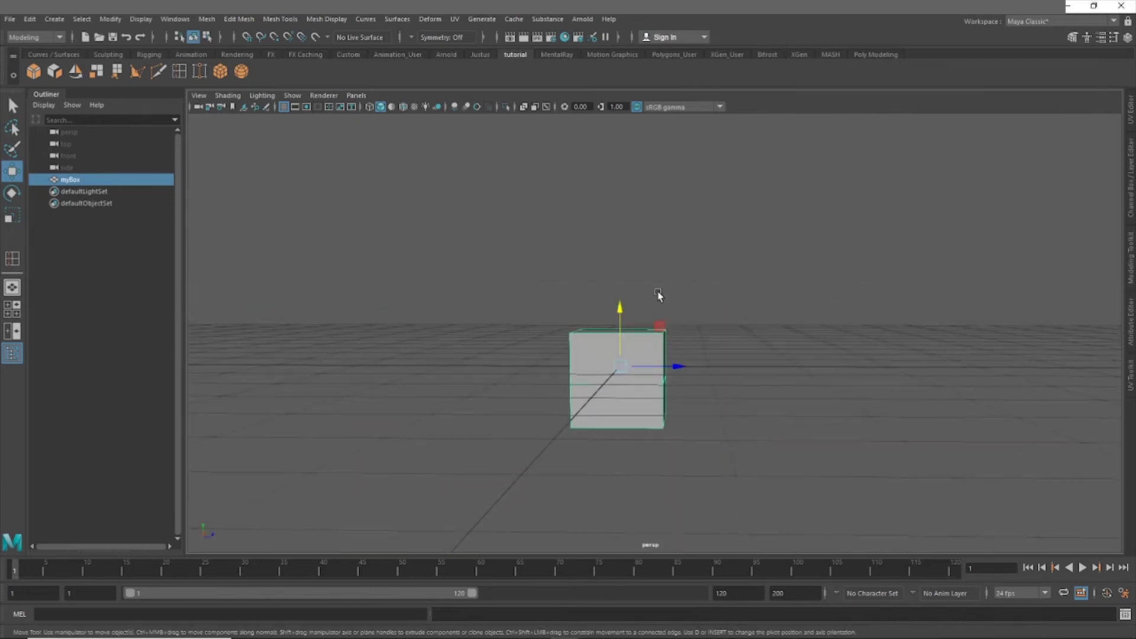
pyautogui.keyDown('alt'); pyautogui.moveTo(659, 297); pyautogui.dragTo(578, 320); pyautogui.keyUp('alt')
pyautogui.scroll(-4, 656, 286)
pyautogui.keyDown('alt'); pyautogui.moveTo(642, 290); pyautogui.dragTo(562, 275); pyautogui.keyUp('alt')
pyautogui.scroll(-6, 683, 283)
pyautogui.keyDown('alt'); pyautogui.moveTo(562, 275); pyautogui.dragTo(1023, 309, button='middle'); pyautogui.keyUp('alt')
pyautogui.keyDown('alt'); pyautogui.moveTo(1022, 309); pyautogui.dragTo(709, 307, button='right'); pyautogui.keyUp('alt')
pyautogui.click(848, 331)
pyautogui.keyDown('alt'); pyautogui.moveTo(788, 329); pyautogui.dragTo(760, 362); pyautogui.keyUp('alt')
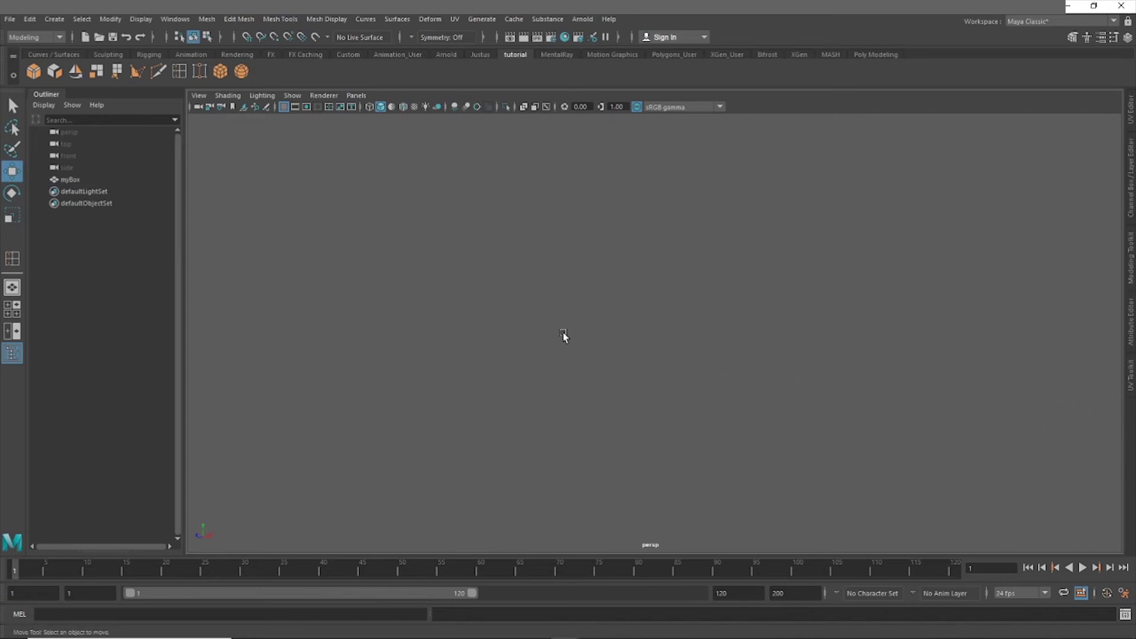
# - Frame myBox back into view and examine it against the grid from several angles and distances
pyautogui.press('f')
pyautogui.moveTo(544, 367)
pyautogui.keyDown('alt'); pyautogui.mouseDown()
pyautogui.moveTo(674, 368)
pyautogui.moveTo(683, 346)
pyautogui.moveTo(594, 344)
pyautogui.moveTo(562, 365)
pyautogui.mouseUp(); pyautogui.keyUp('alt')
pyautogui.scroll(-10, 645, 325)
pyautogui.keyDown('alt'); pyautogui.moveTo(635, 325); pyautogui.dragTo(657, 337); pyautogui.keyUp('alt')
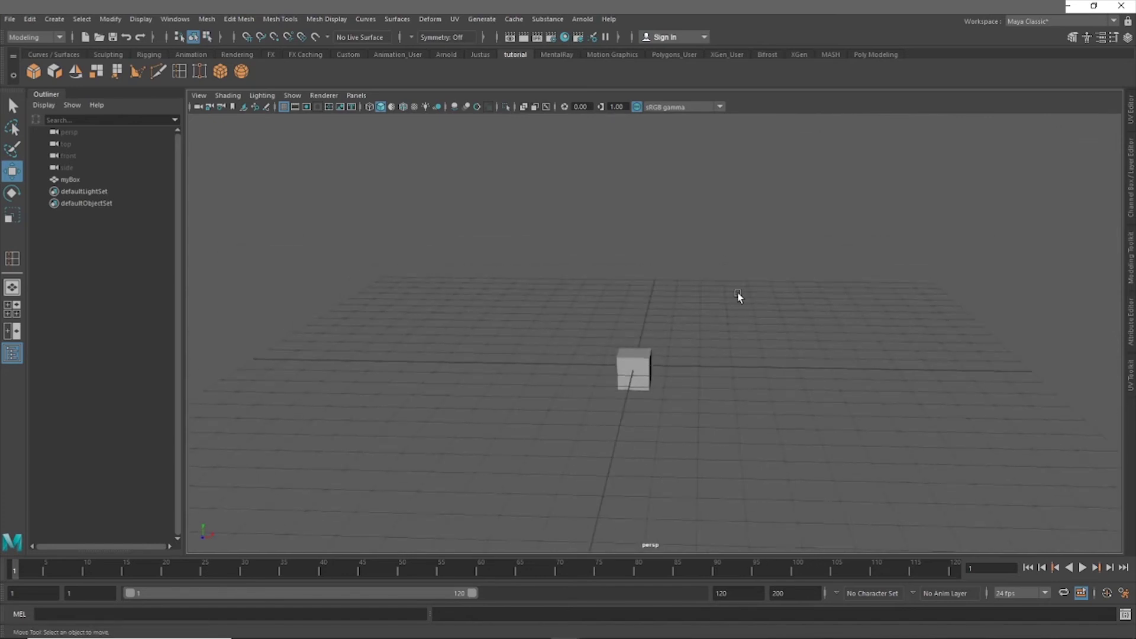
pyautogui.keyDown('alt'); pyautogui.moveTo(753, 302); pyautogui.dragTo(576, 355); pyautogui.keyUp('alt')
pyautogui.scroll(3, 572, 353)
pyautogui.keyDown('alt'); pyautogui.moveTo(575, 355); pyautogui.dragTo(613, 378, button='middle'); pyautogui.keyUp('alt')
pyautogui.scroll(3, 614, 379)
pyautogui.keyDown('alt'); pyautogui.moveTo(613, 379); pyautogui.dragTo(602, 377); pyautogui.keyUp('alt')
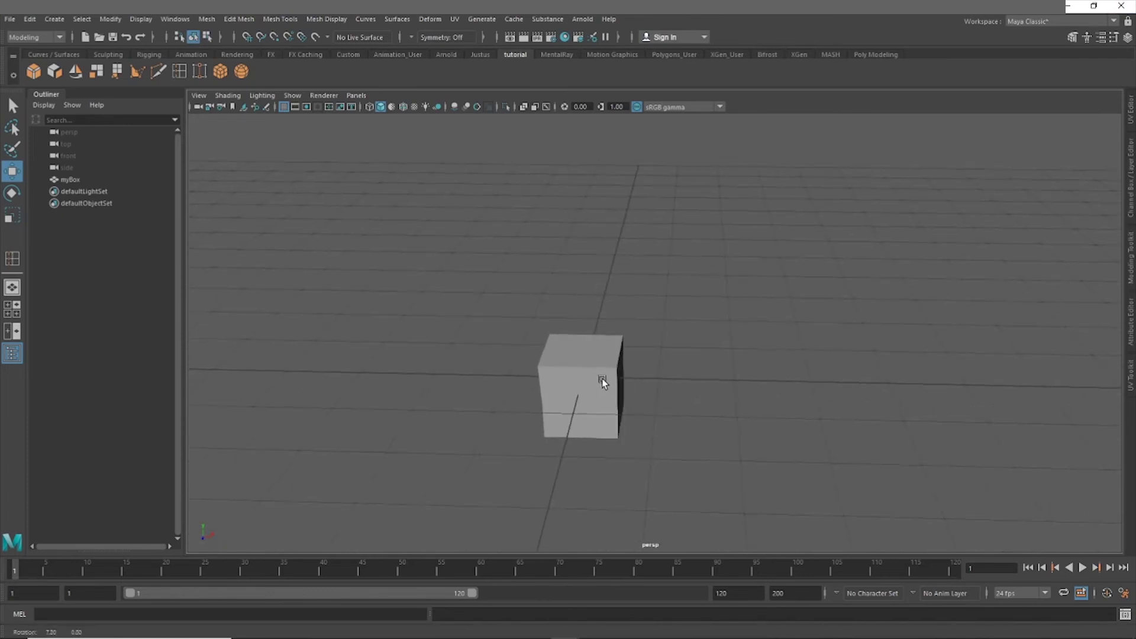
pyautogui.click(602, 378)
pyautogui.click(512, 238)
pyautogui.scroll(-4, 509, 250)
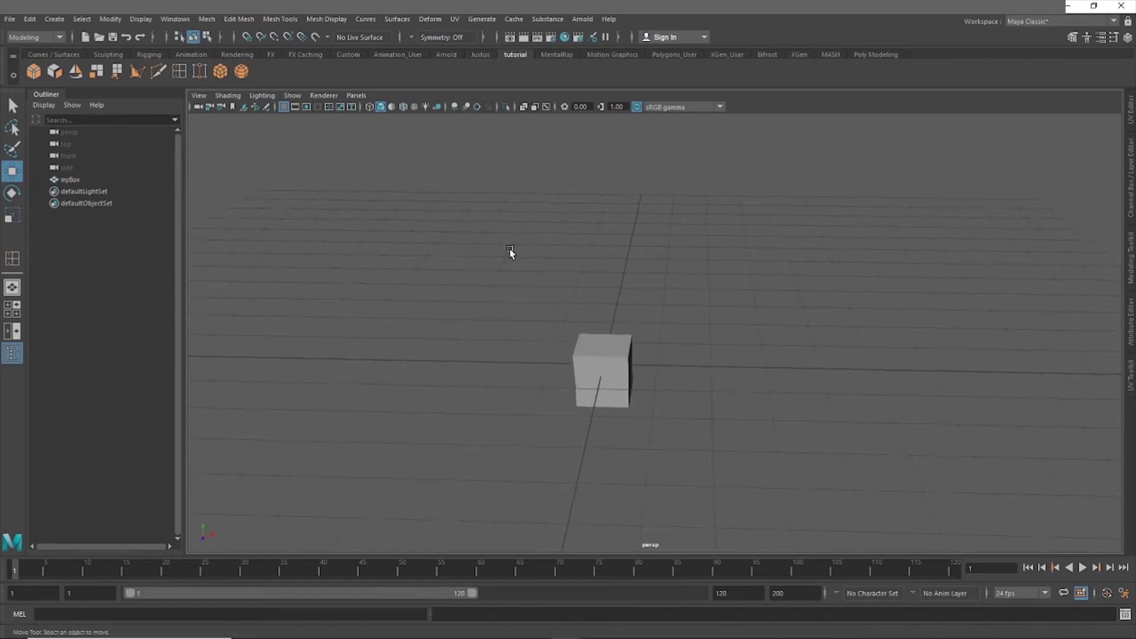
pyautogui.scroll(2, 506, 249)
pyautogui.scroll(-4, 458, 311)
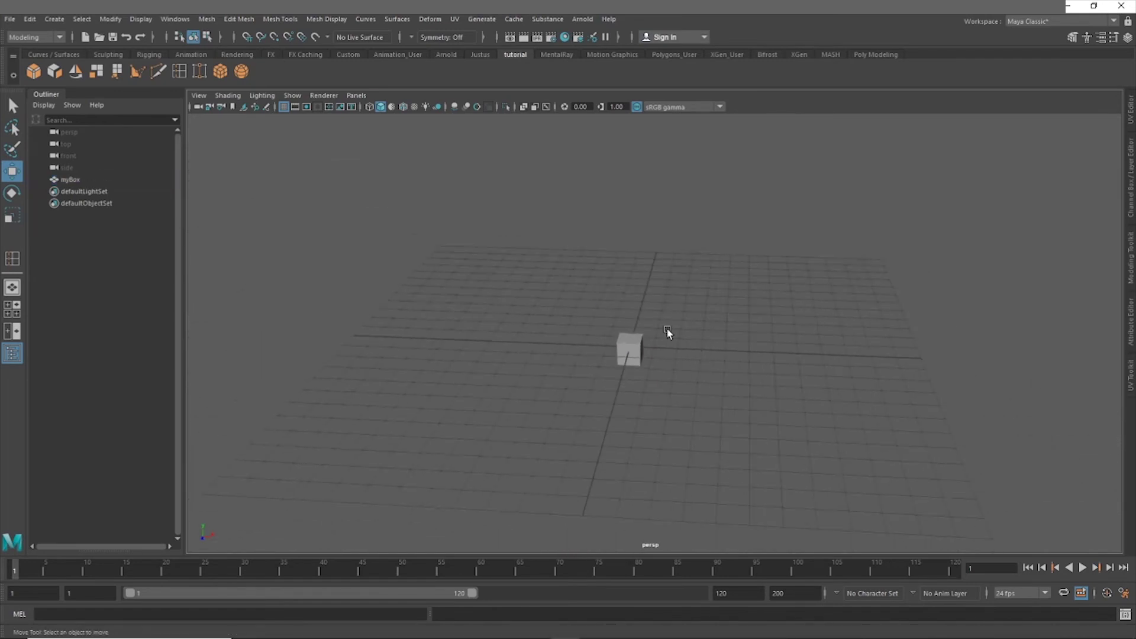
pyautogui.scroll(4, 417, 275)
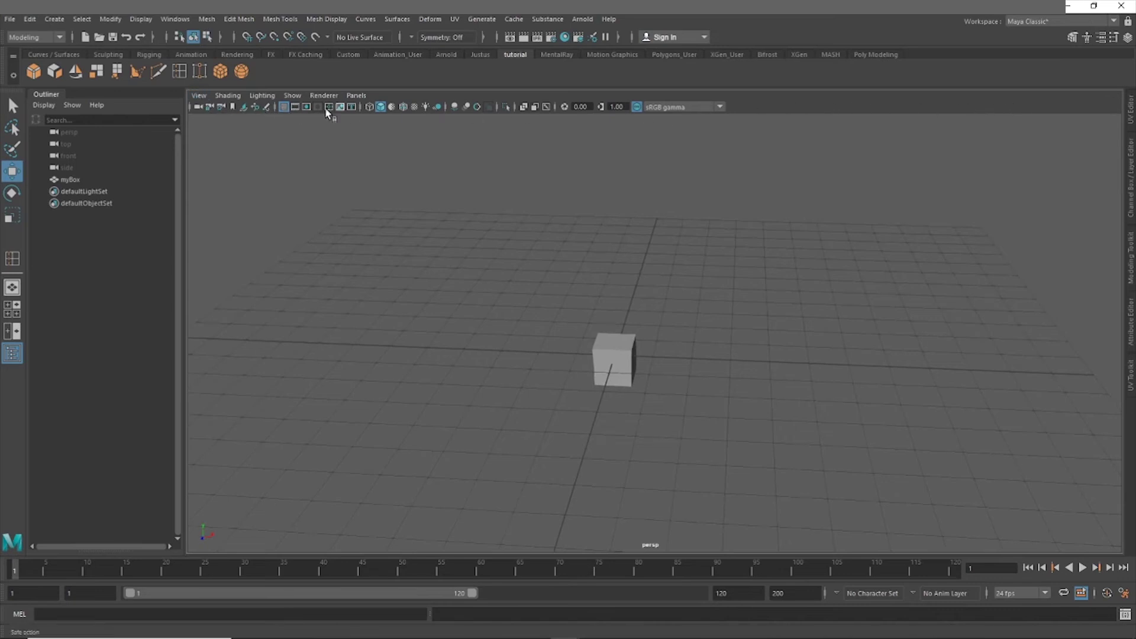
# - Hide the grid in the perspective view and show it again
pyautogui.click(284, 107)
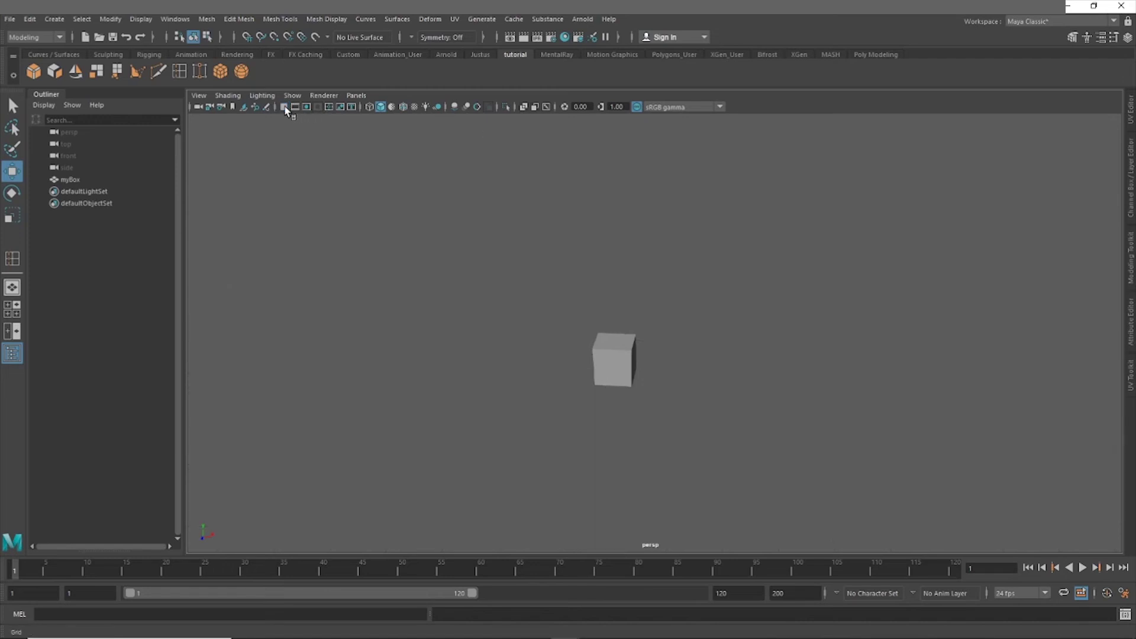
pyautogui.click(285, 108)
pyautogui.keyDown('alt'); pyautogui.moveTo(483, 264); pyautogui.dragTo(541, 305); pyautogui.keyUp('alt')
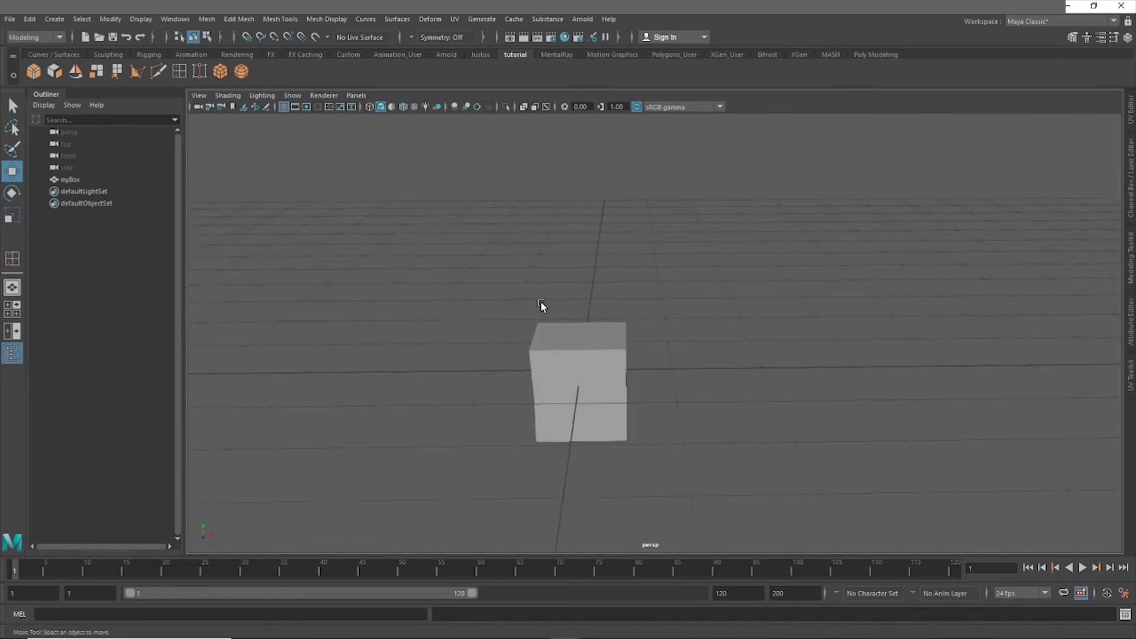
# - Preview the box in wireframe display and return the perspective view to smooth shading
pyautogui.click(370, 107)
pyautogui.keyDown('alt'); pyautogui.moveTo(515, 254); pyautogui.dragTo(493, 200); pyautogui.keyUp('alt')
pyautogui.click(380, 107)
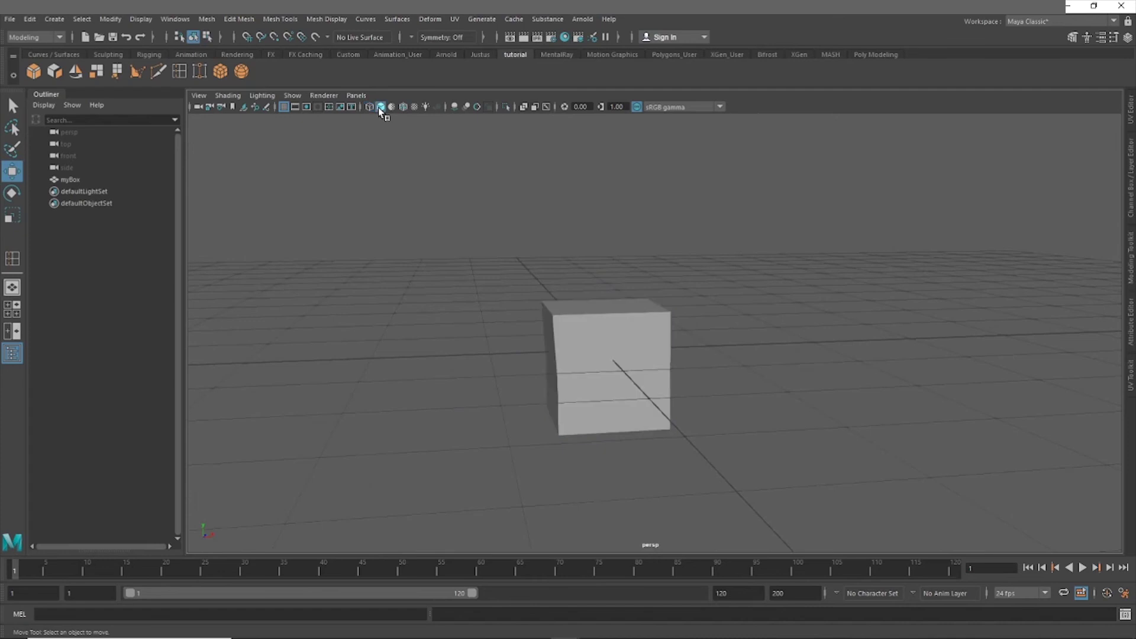
pyautogui.keyDown('alt'); pyautogui.moveTo(406, 138); pyautogui.dragTo(395, 145); pyautogui.keyUp('alt')
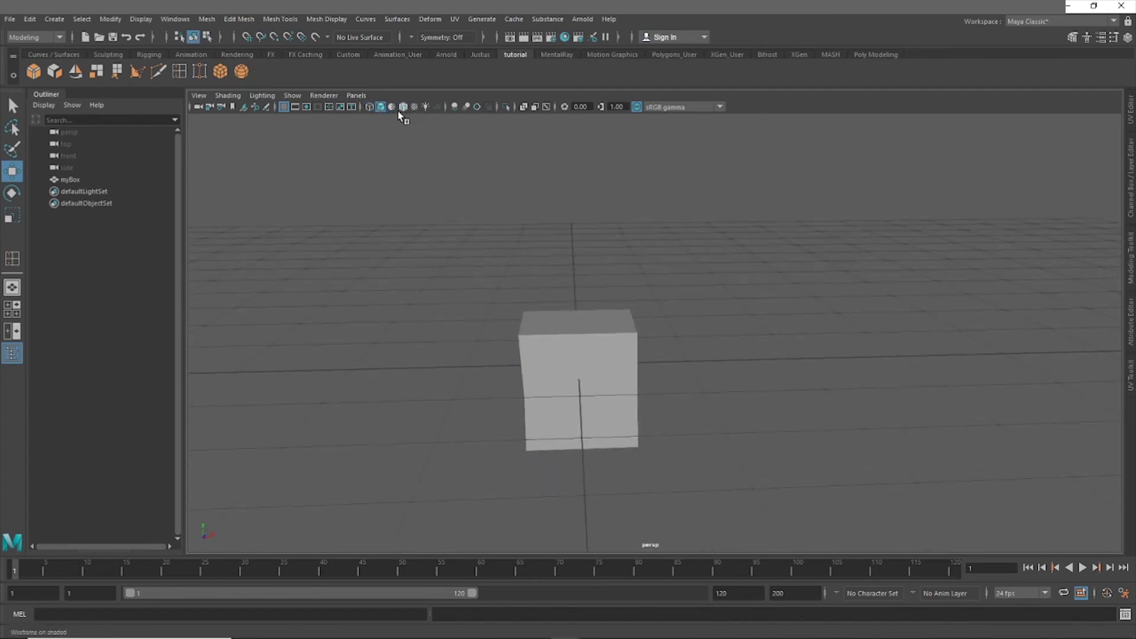
# - Turn on the default material and the wireframe-on-shaded overlay in the perspective view, leaving myBox deselected
pyautogui.click(391, 108)
pyautogui.keyDown('alt'); pyautogui.moveTo(575, 294); pyautogui.dragTo(591, 342); pyautogui.keyUp('alt')
pyautogui.click(586, 343)
pyautogui.scroll(3, 576, 344)
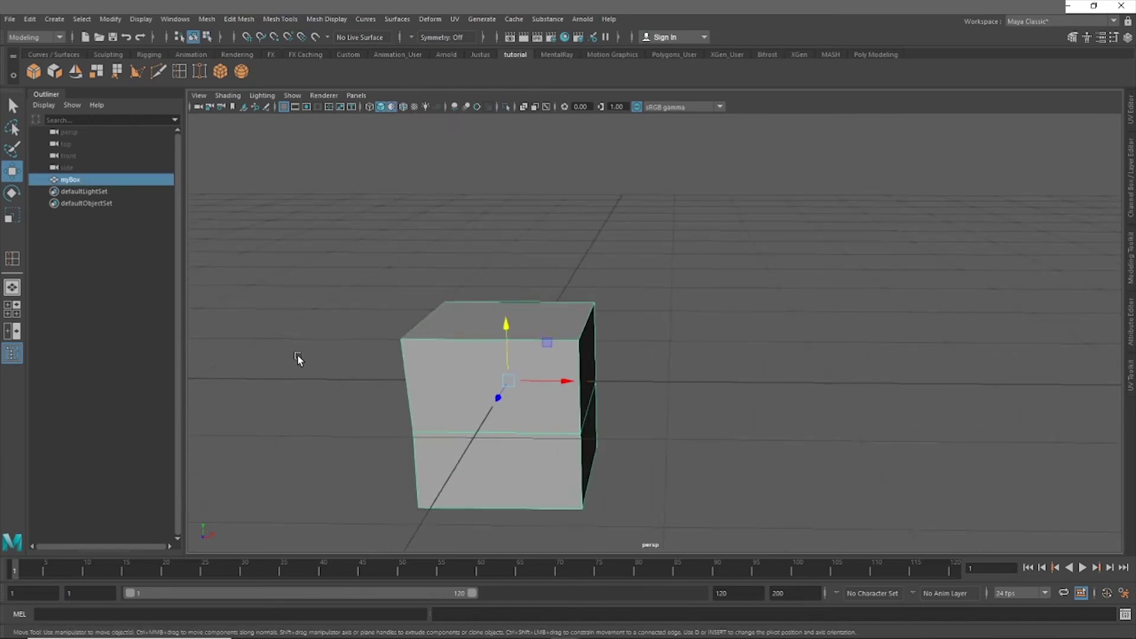
pyautogui.click(403, 107)
pyautogui.click(570, 187)
# - Move myBox straight up until it sits on the grid, and deselect it
pyautogui.moveTo(572, 176)
pyautogui.mouseDown(button='right')
pyautogui.moveTo(630, 163)
pyautogui.moveTo(588, 170)
pyautogui.mouseUp(button='right')
pyautogui.click(547, 348)
pyautogui.moveTo(507, 342); pyautogui.dragTo(507, 227)
pyautogui.keyDown('alt'); pyautogui.moveTo(532, 215); pyautogui.dragTo(585, 296, button='middle'); pyautogui.keyUp('alt')
pyautogui.scroll(2, 570, 228)
pyautogui.click(570, 228)
pyautogui.keyDown('alt'); pyautogui.moveTo(570, 227); pyautogui.dragTo(621, 218); pyautogui.keyUp('alt')
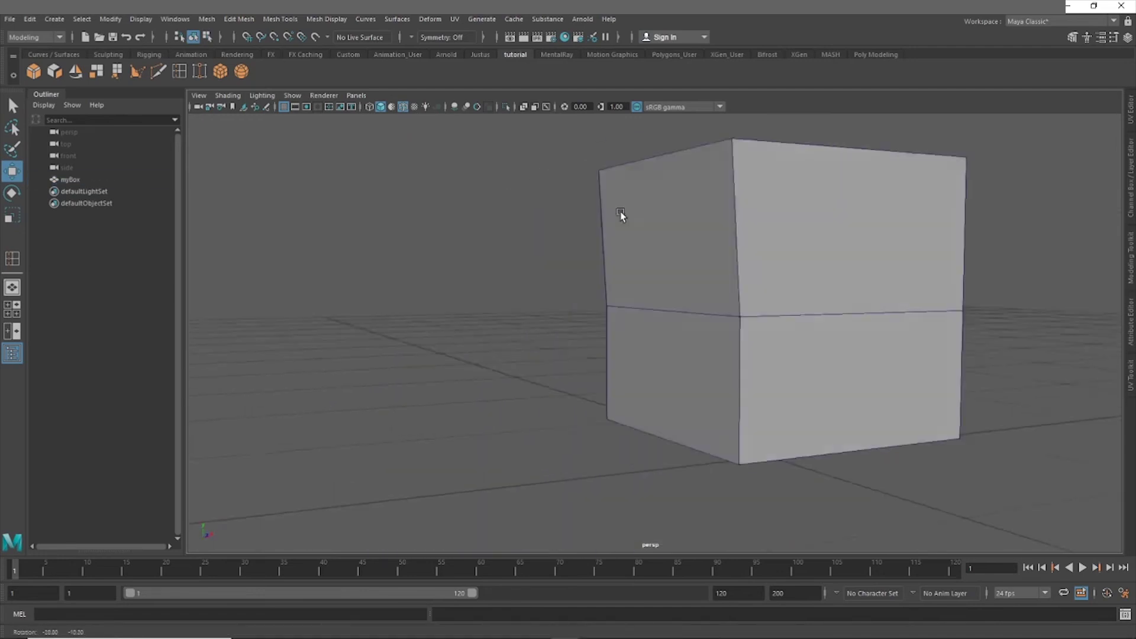
# - Toggle the wireframe-on-shaded overlay on myBox, leaving it off, and enable the use of all lights in the view
pyautogui.click(403, 107)
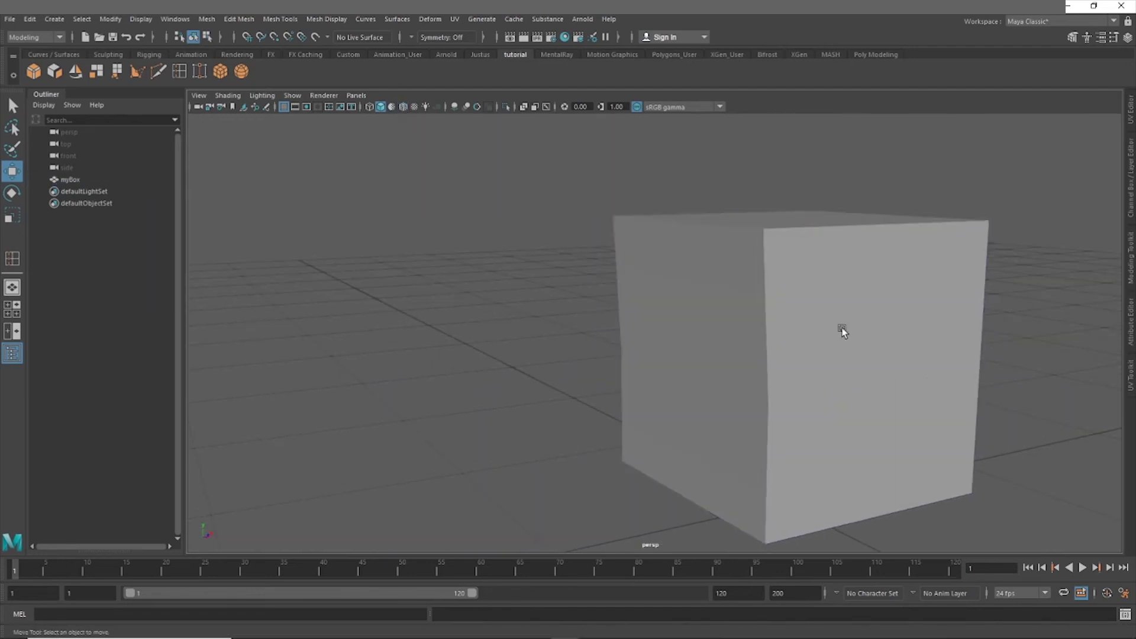
pyautogui.click(403, 107)
pyautogui.scroll(-5, 624, 253)
pyautogui.moveTo(704, 260)
pyautogui.keyDown('alt'); pyautogui.mouseDown()
pyautogui.moveTo(643, 284)
pyautogui.moveTo(624, 237)
pyautogui.moveTo(569, 250)
pyautogui.mouseUp(); pyautogui.keyUp('alt')
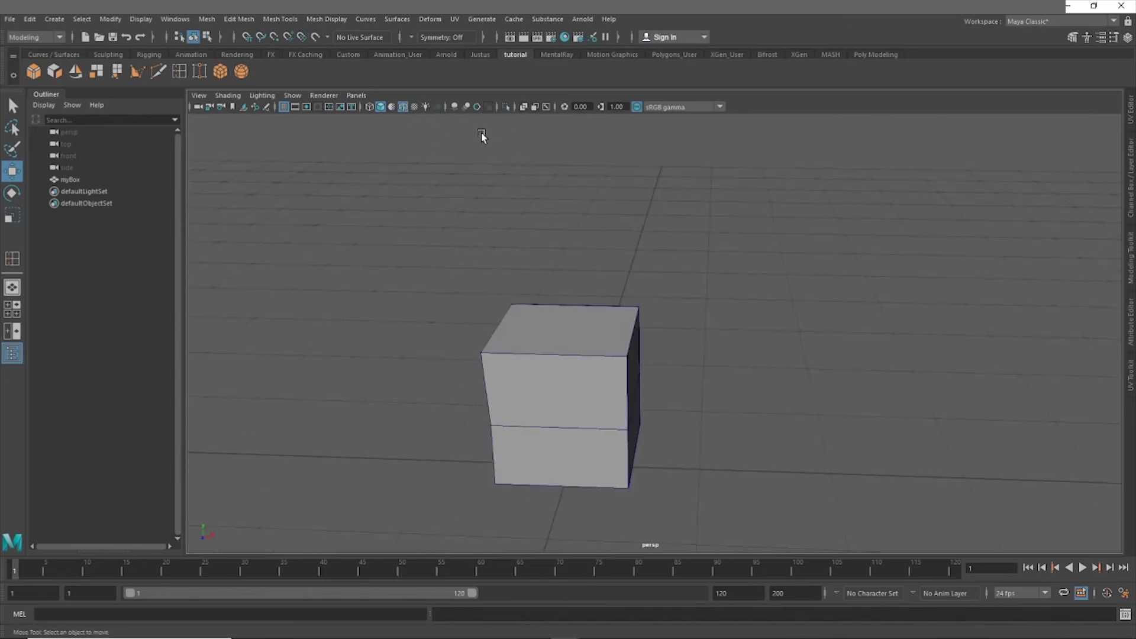
pyautogui.click(403, 107)
pyautogui.click(426, 106)
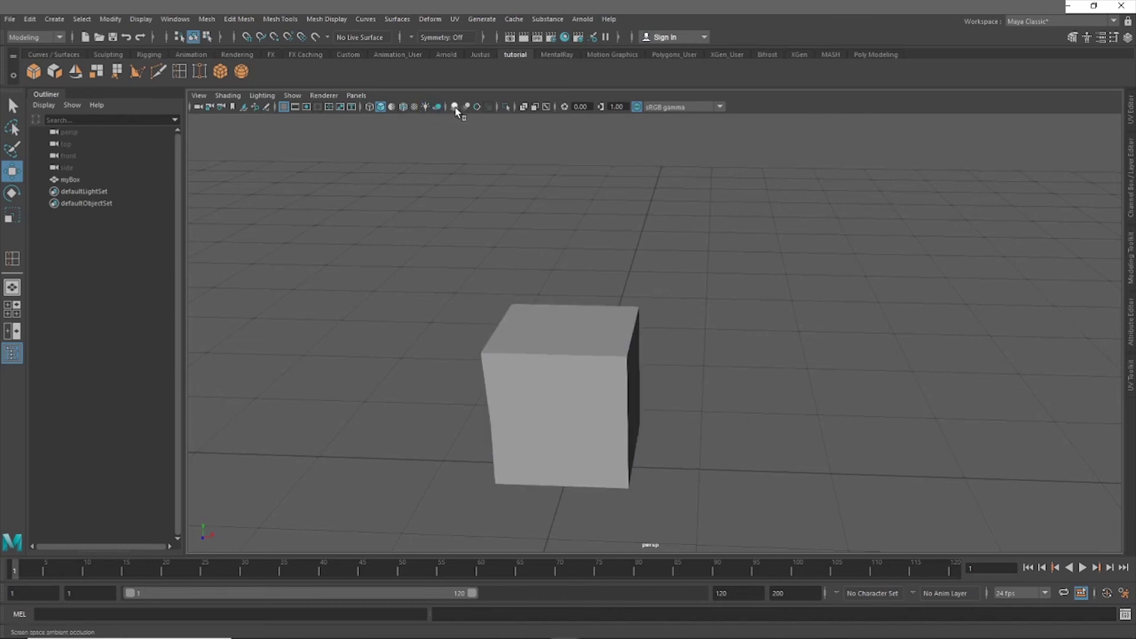
# - Switch myBox to vertex mode and try moving one of its vertices
pyautogui.scroll(-4, 585, 270)
pyautogui.keyDown('alt'); pyautogui.moveTo(585, 270); pyautogui.dragTo(587, 309); pyautogui.keyUp('alt')
pyautogui.scroll(4, 530, 296)
pyautogui.click(587, 309)
pyautogui.rightClick(643, 302)
pyautogui.moveTo(561, 300); pyautogui.dragTo(514, 302, button='right')
pyautogui.click(523, 332)
pyautogui.moveTo(520, 346); pyautogui.dragTo(572, 335)
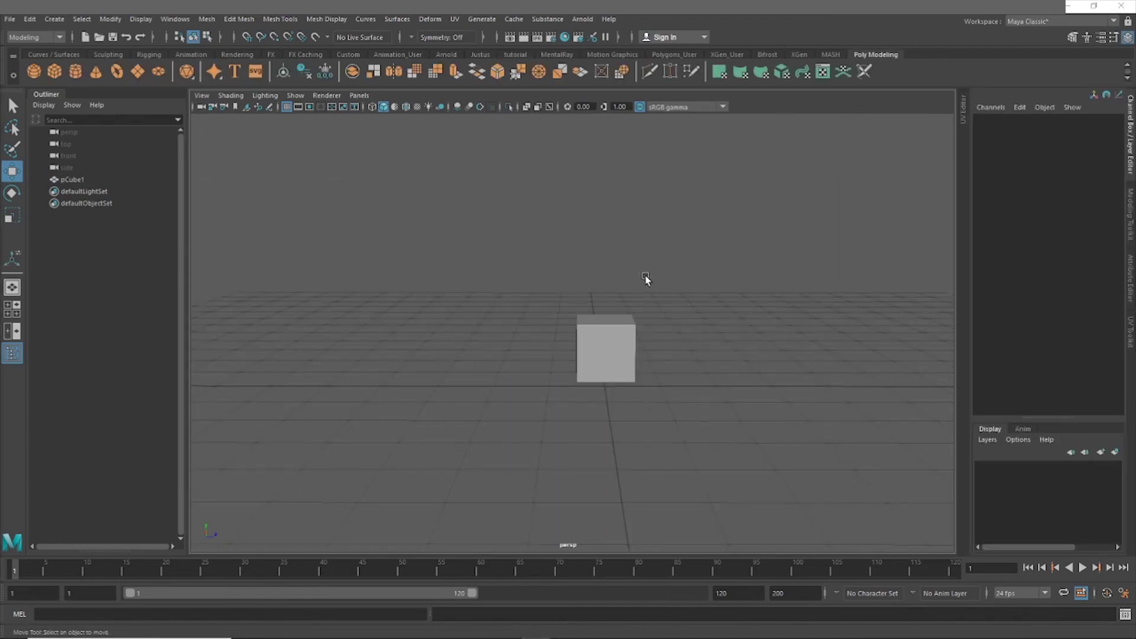
# - Duplicate pCube1 and move the copy along the Z axis to about -1.326
pyautogui.click(582, 348)
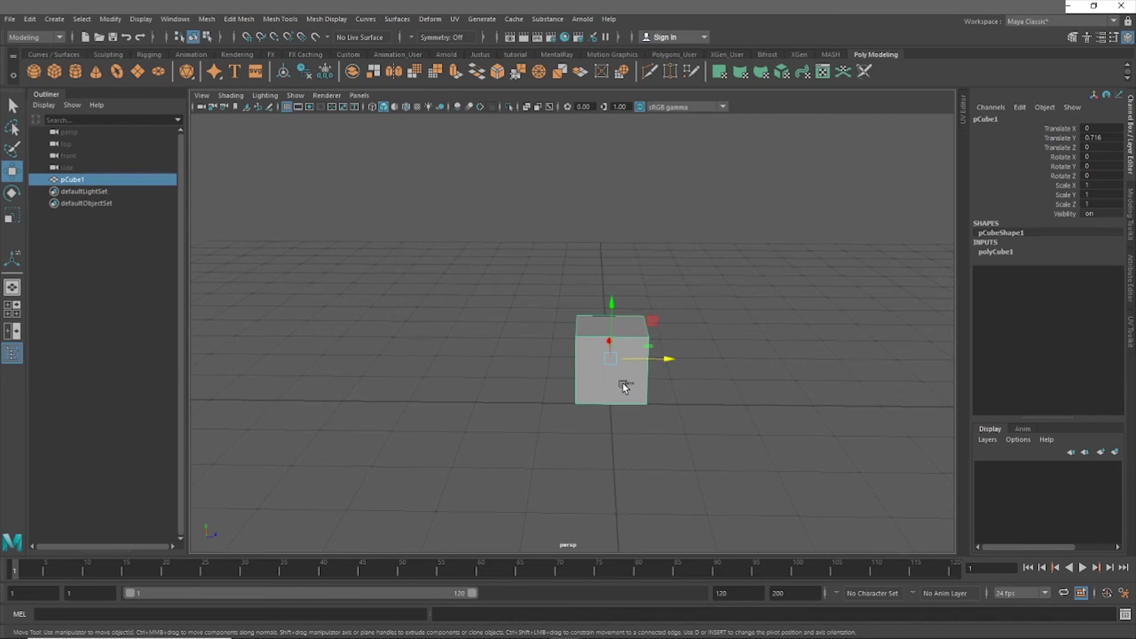
pyautogui.hotkey('ctrl', 'd')
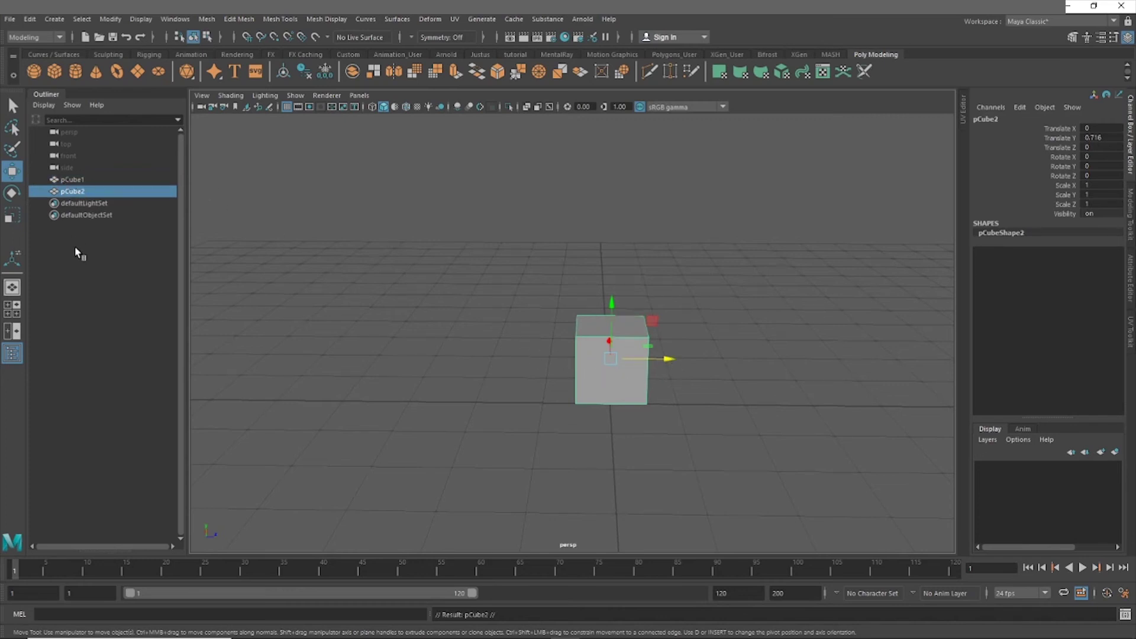
pyautogui.moveTo(667, 361); pyautogui.dragTo(579, 358)
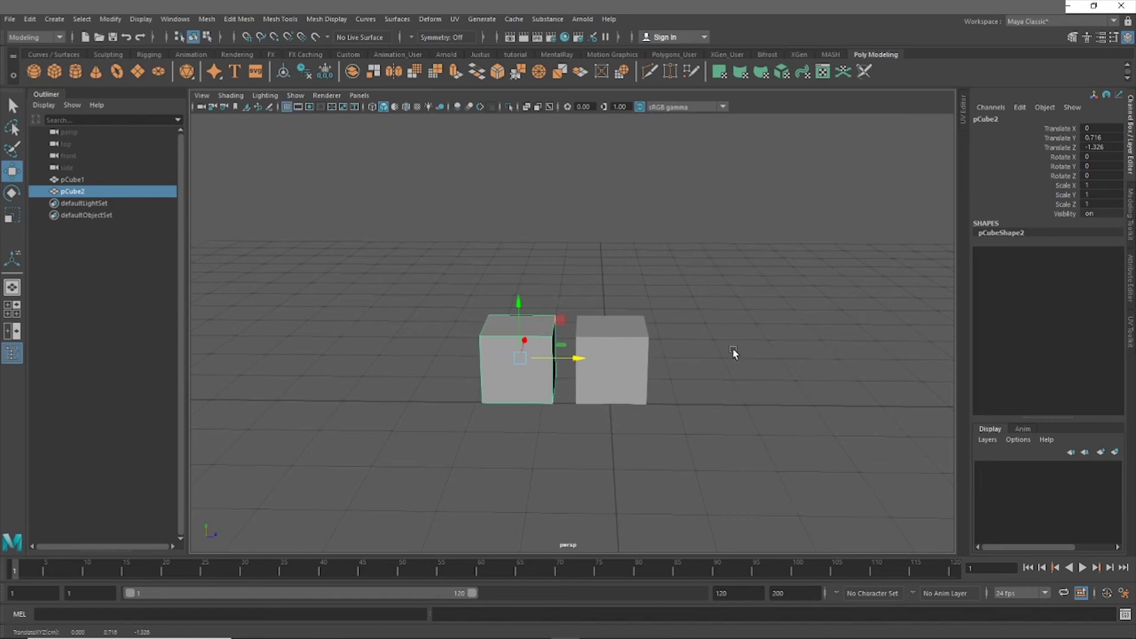
# - Duplicate the moved cube twice with its transform to form a row of four evenly spaced cubes
pyautogui.hotkey('shift', 'd')
pyautogui.hotkey('shift', 'd')
pyautogui.keyDown('alt'); pyautogui.moveTo(695, 366); pyautogui.dragTo(591, 328); pyautogui.keyUp('alt')
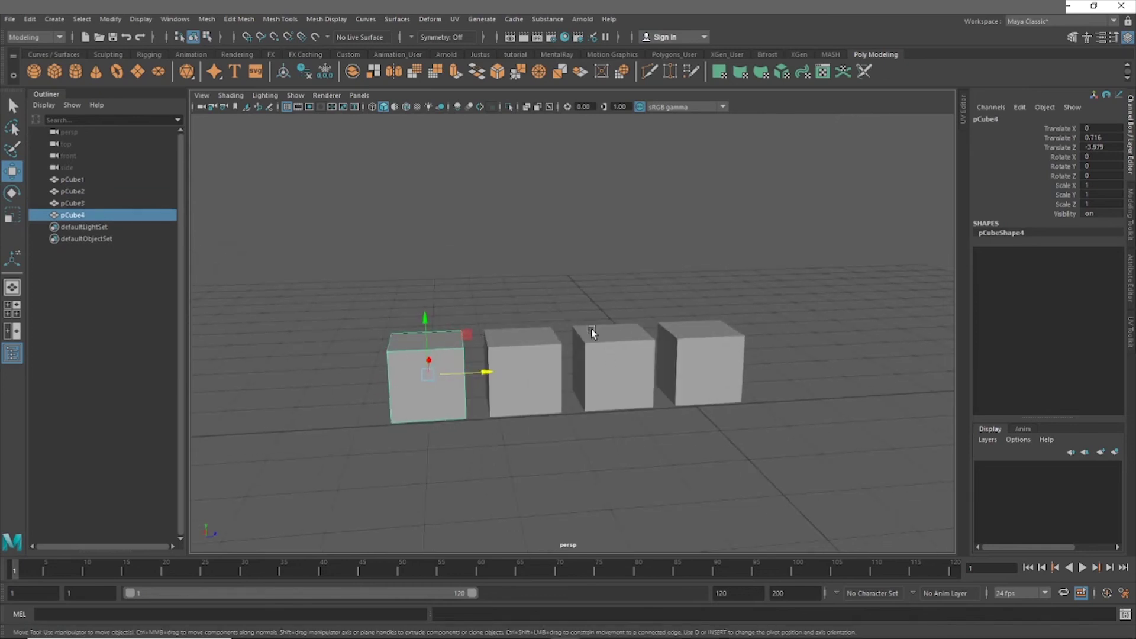
pyautogui.keyDown('alt'); pyautogui.moveTo(729, 256); pyautogui.dragTo(736, 354); pyautogui.keyUp('alt')
pyautogui.keyDown('alt'); pyautogui.moveTo(664, 269); pyautogui.dragTo(633, 307); pyautogui.keyUp('alt')
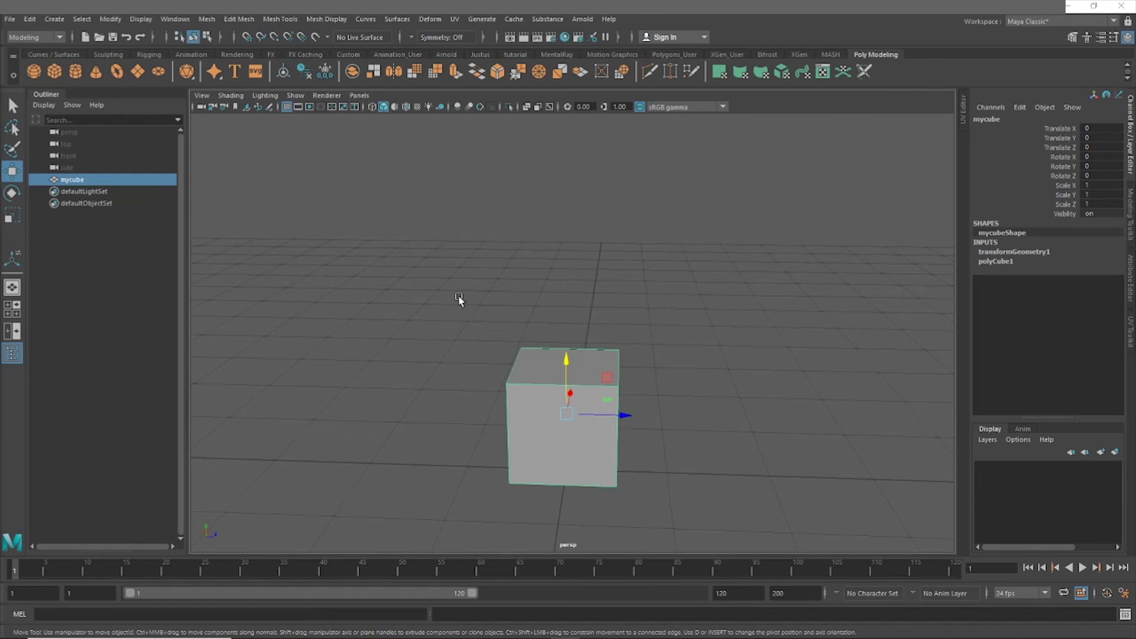
# - Open the Export Selection options for mycube, look through the available file types and choose FBX export
pyautogui.click(12, 20)
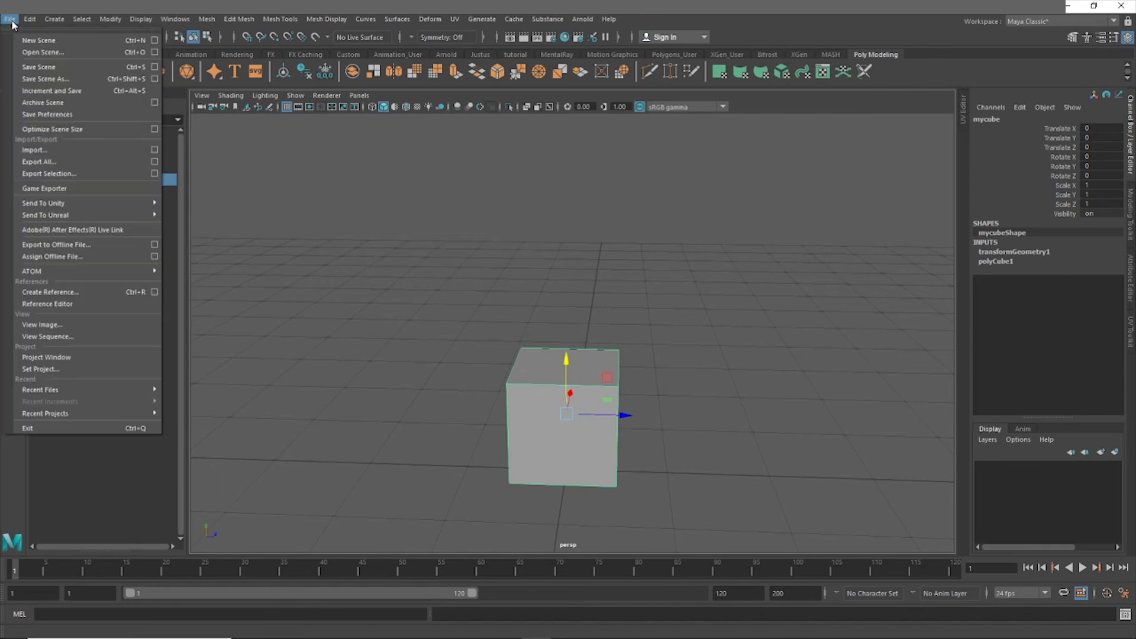
pyautogui.click(153, 174)
pyautogui.click(694, 198)
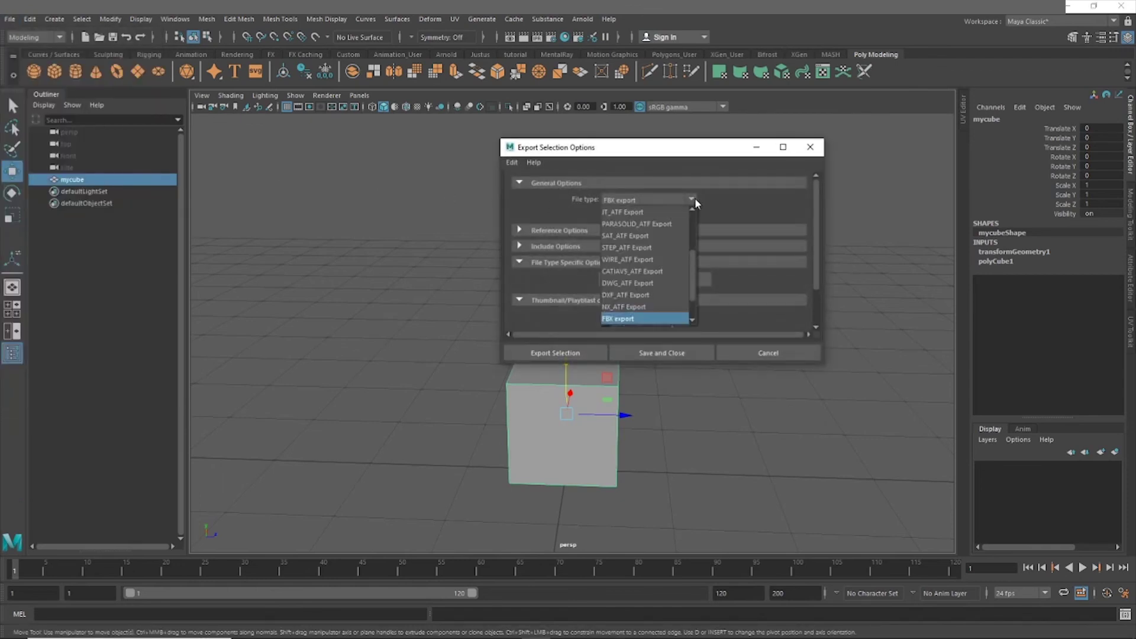
pyautogui.moveTo(692, 253); pyautogui.dragTo(694, 320)
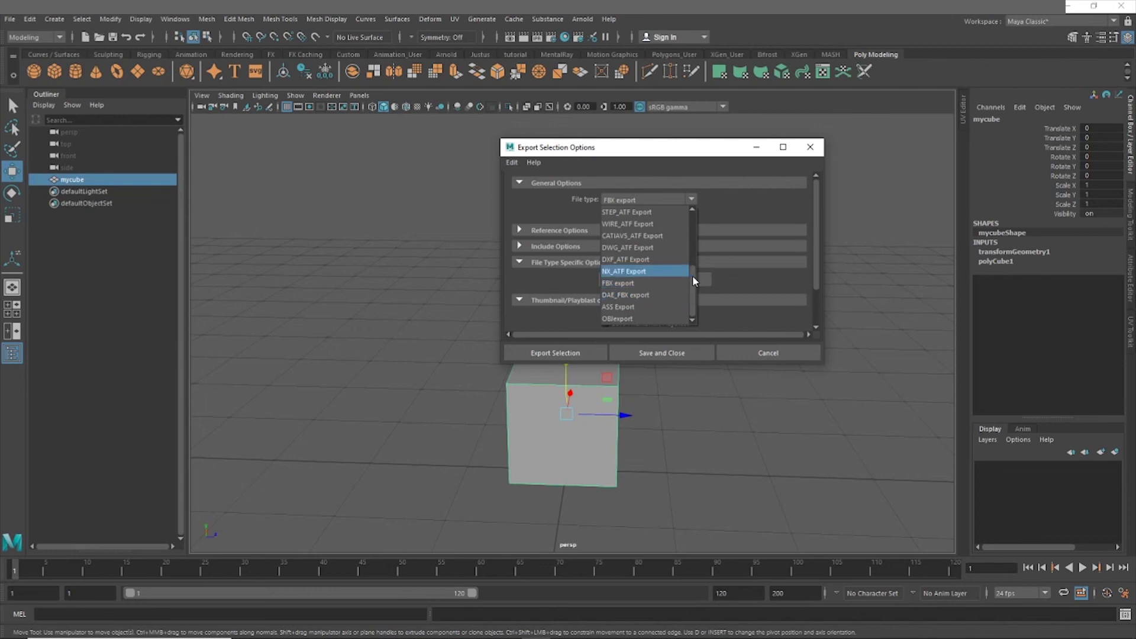
pyautogui.scroll(4, 694, 281)
pyautogui.scroll(-3, 690, 231)
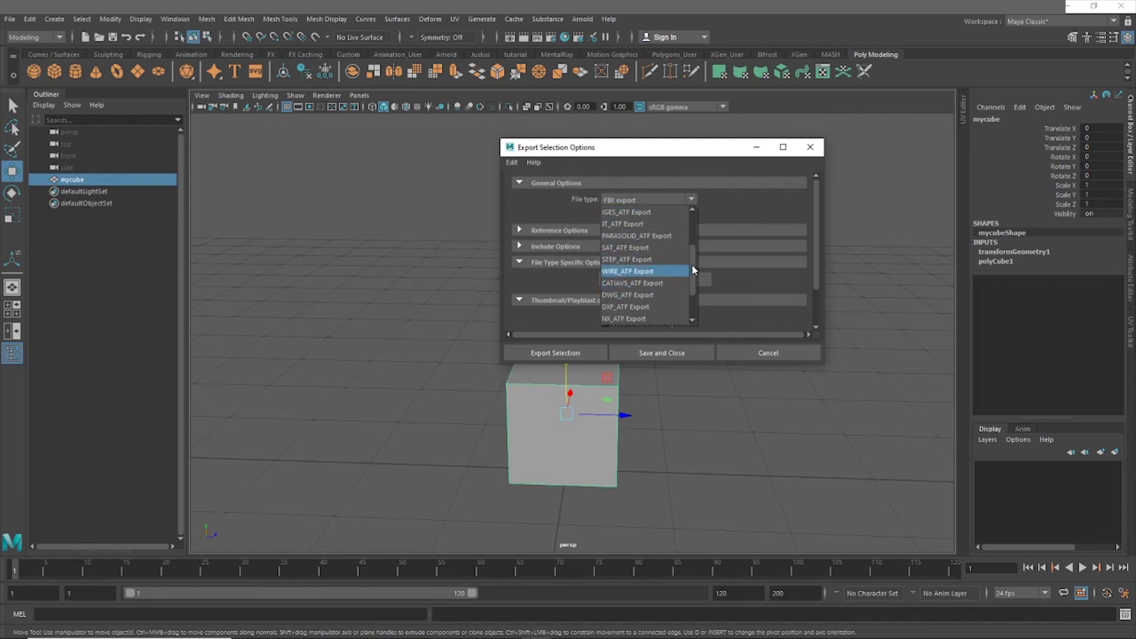
pyautogui.scroll(-2, 691, 264)
pyautogui.click(690, 311)
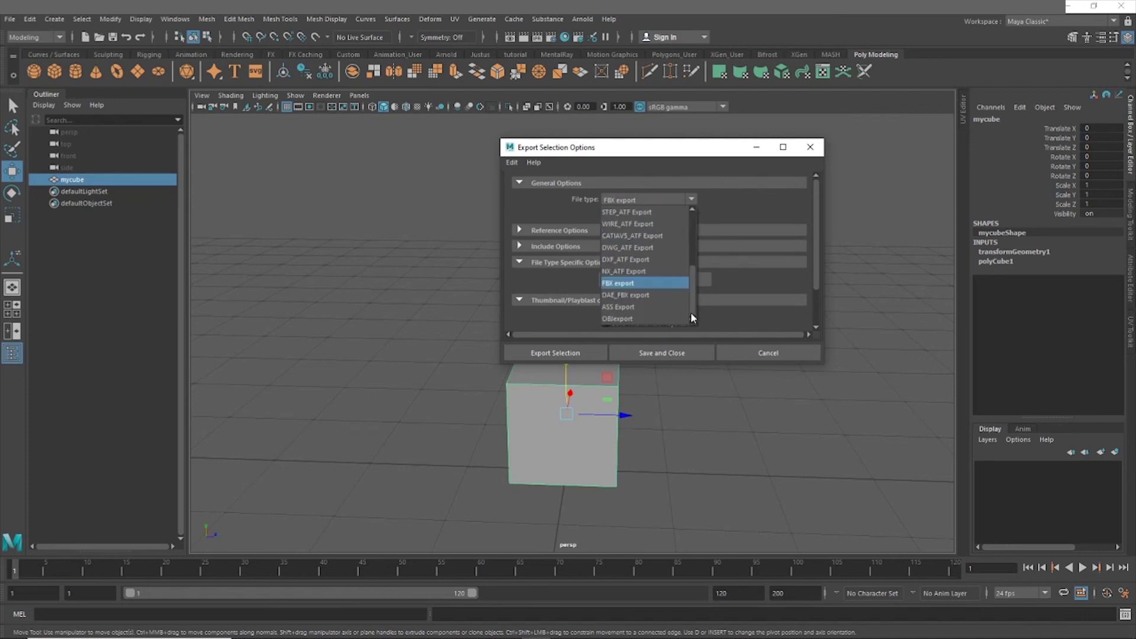
pyautogui.click(654, 285)
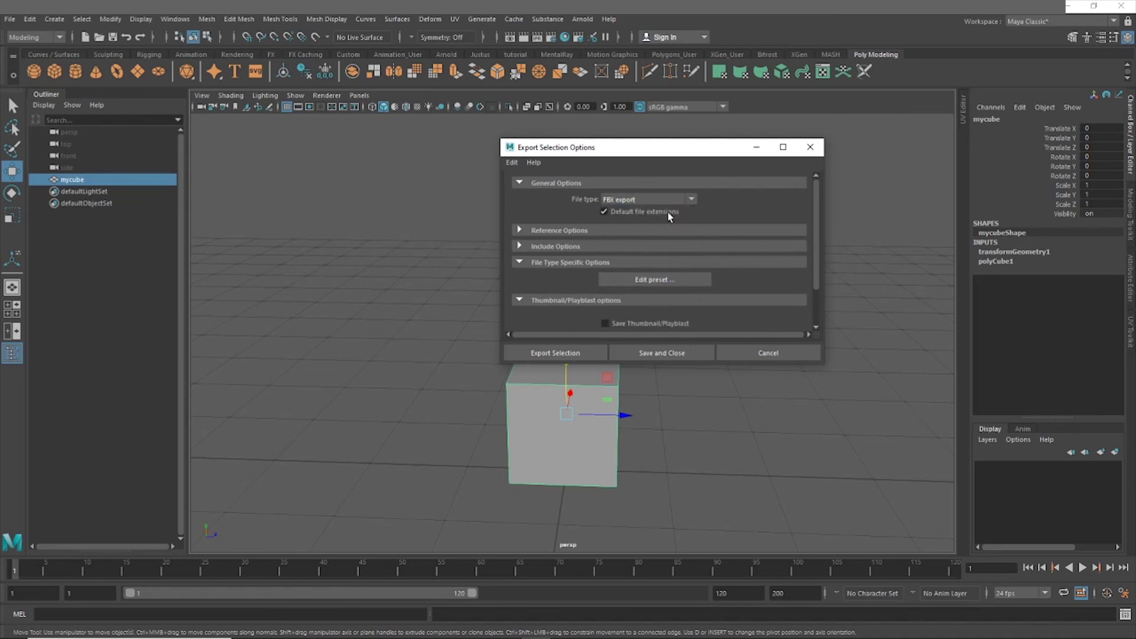
pyautogui.scroll(-3, 686, 249)
# - Export mycube as an FBX file named meshbox into the Tutorial folder, after looking through the export options
pyautogui.click(532, 353)
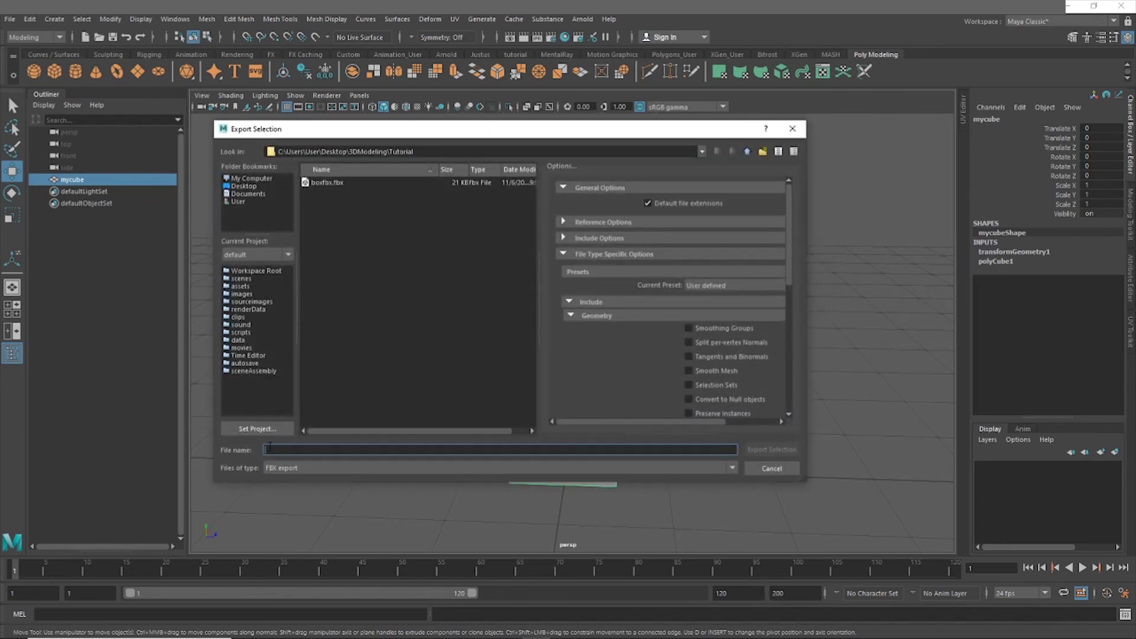
pyautogui.write('m')
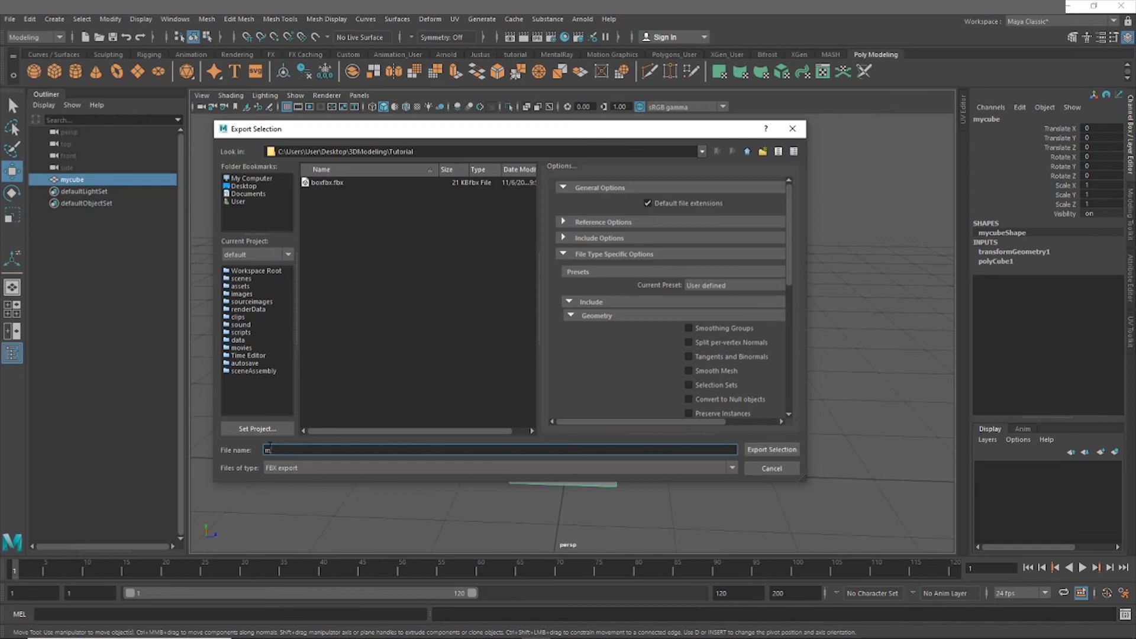
pyautogui.write('eshbox')
pyautogui.moveTo(786, 238); pyautogui.dragTo(789, 350)
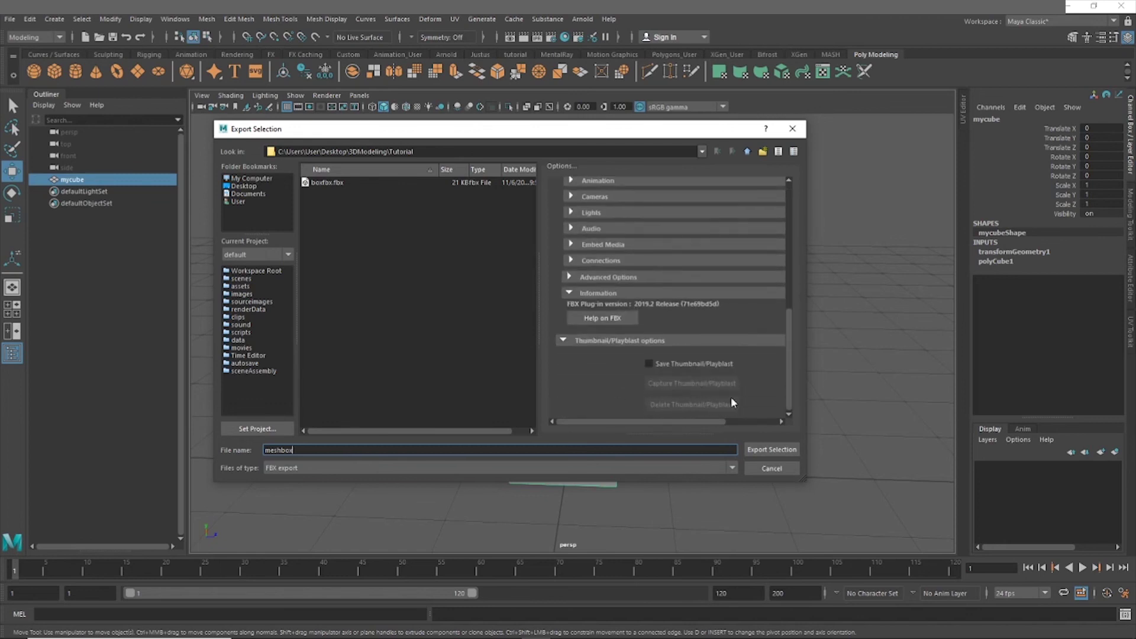
pyautogui.click(763, 452)
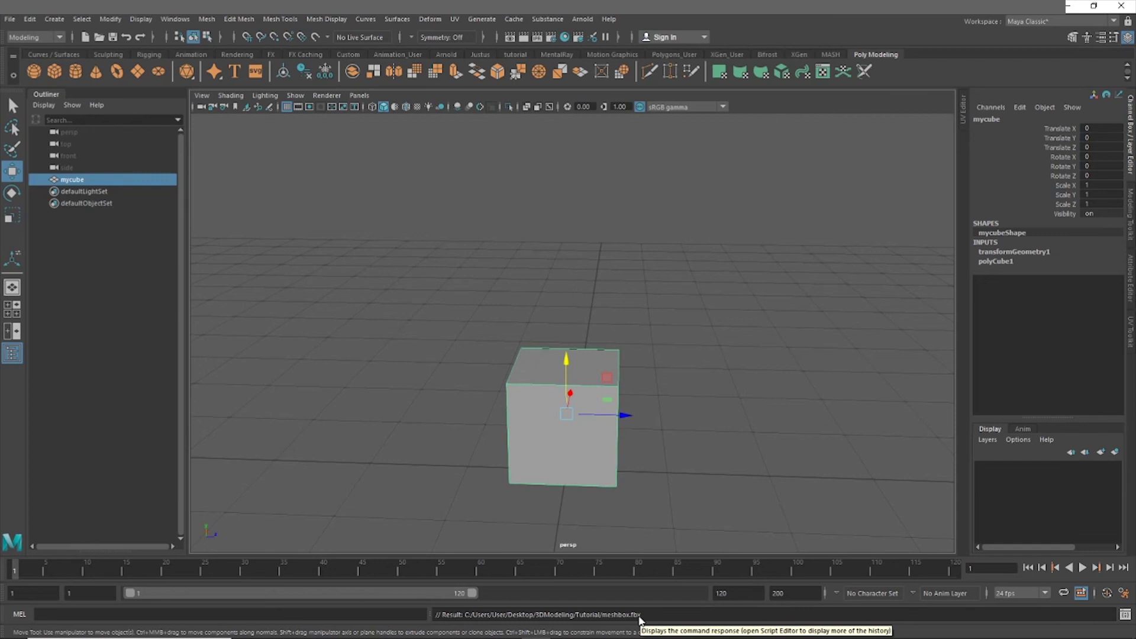
# - Delete all construction history in the scene and reselect mycube to check its inputs
pyautogui.click(31, 20)
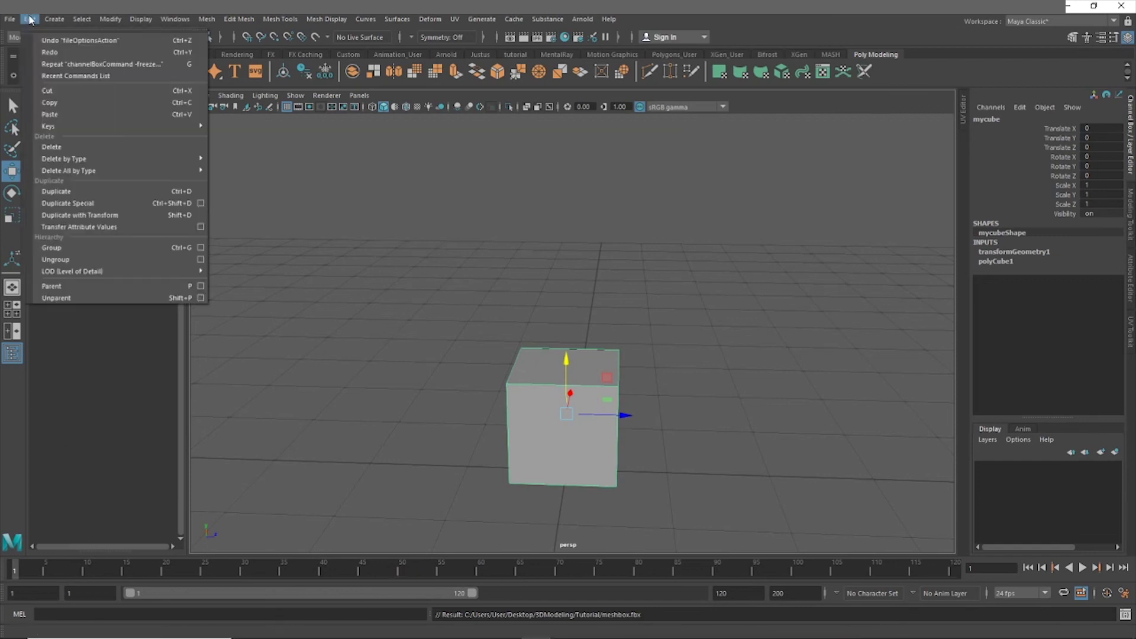
pyautogui.moveTo(110, 171)
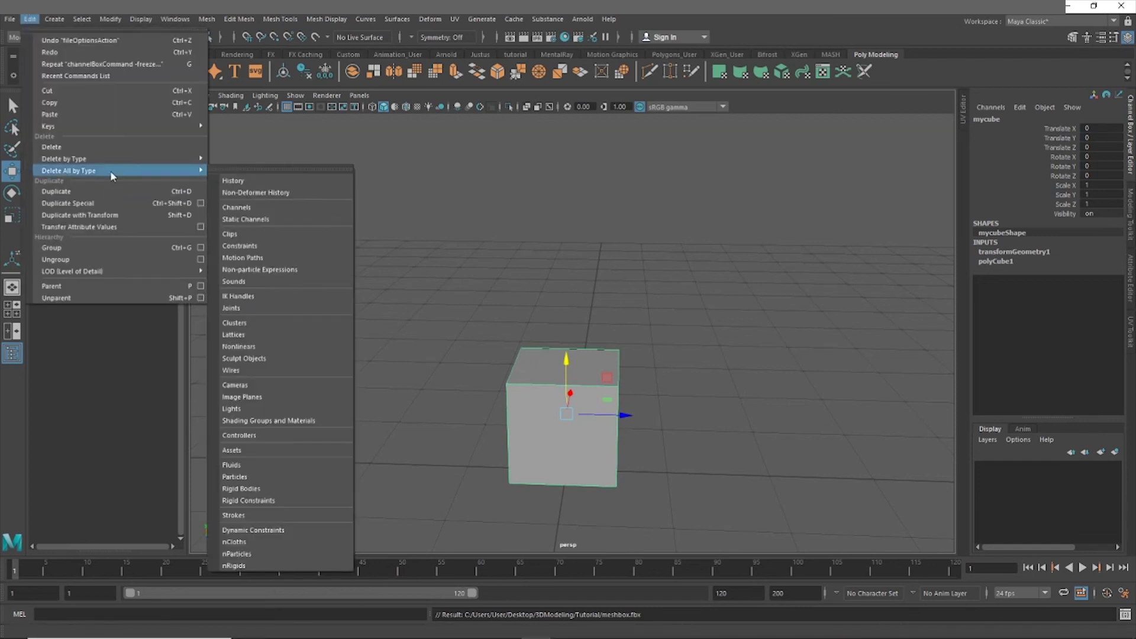
pyautogui.click(281, 179)
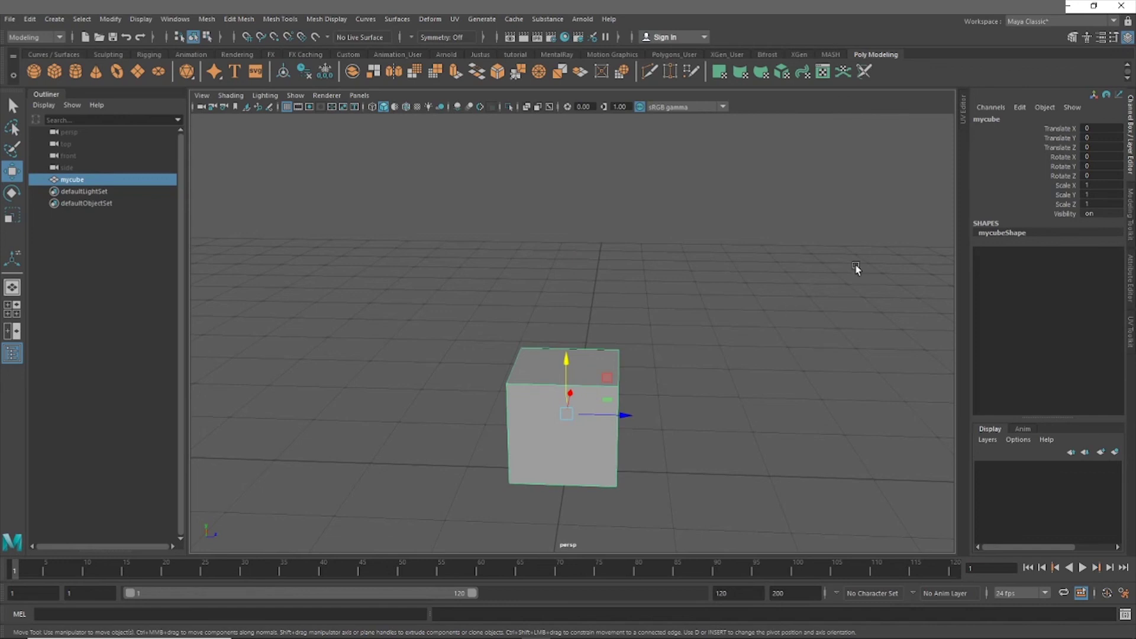
pyautogui.click(683, 258)
pyautogui.click(577, 366)
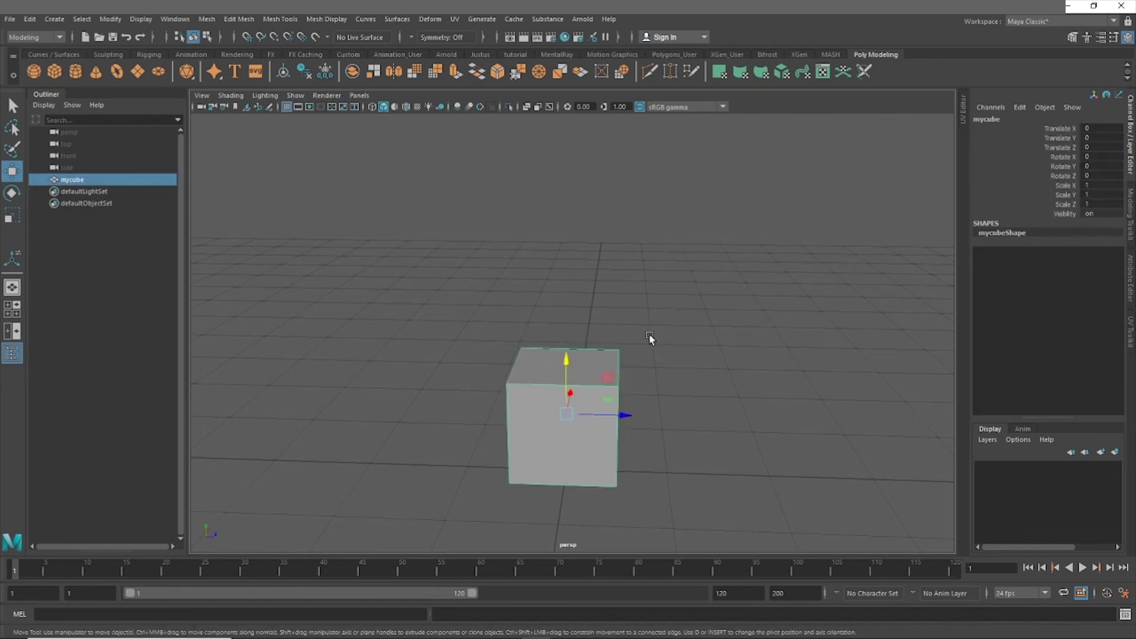